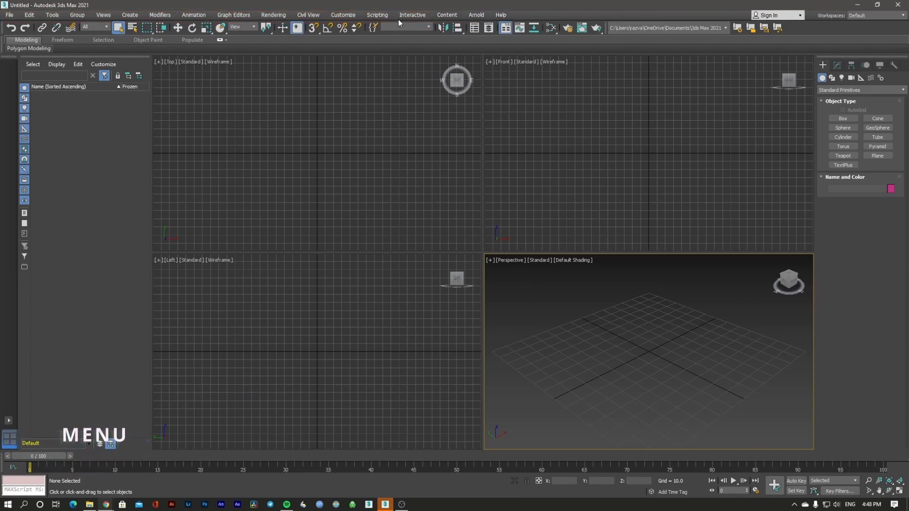
Look through the commands in the program's main menus, from file handling and views through rendering, customization and Arnold to help
left_click(11, 15)
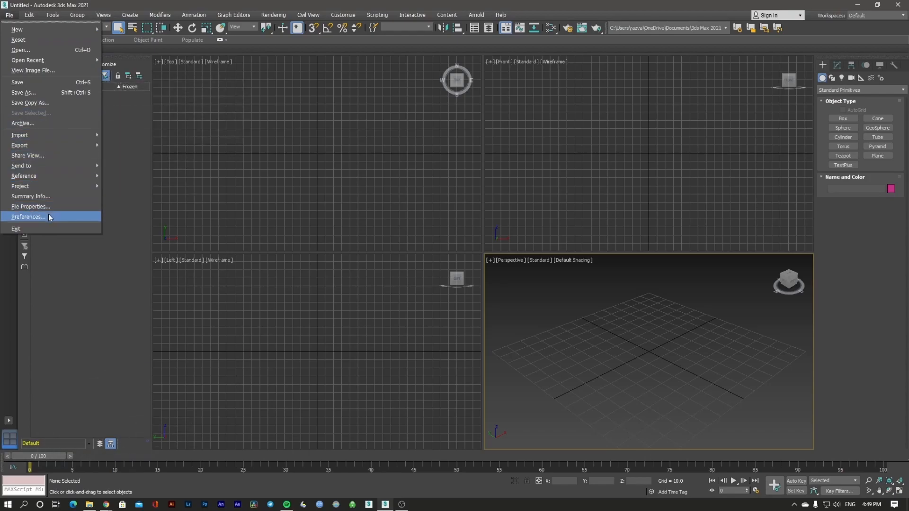
mouse_move(30, 14)
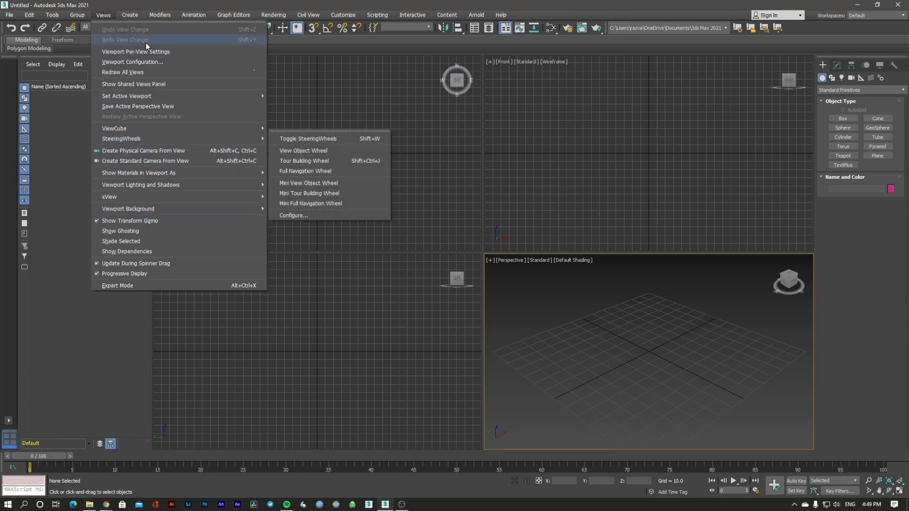
mouse_move(133, 19)
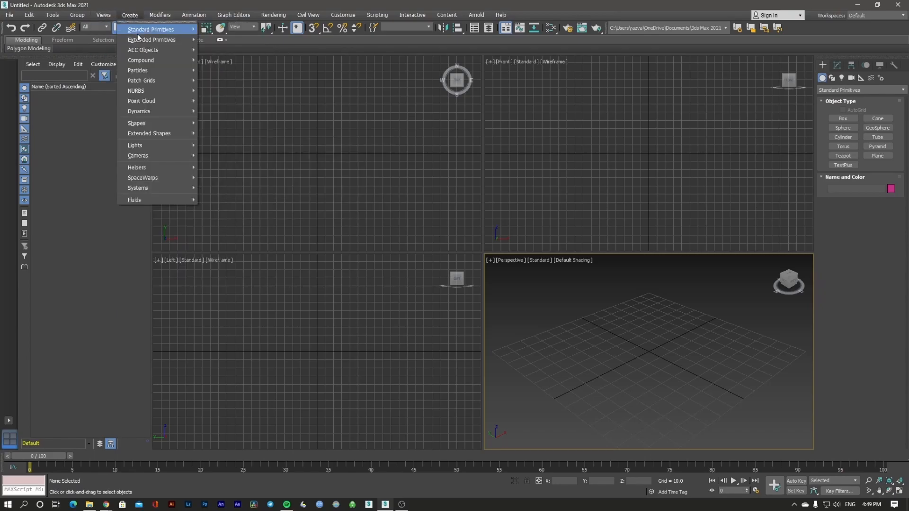
mouse_move(161, 19)
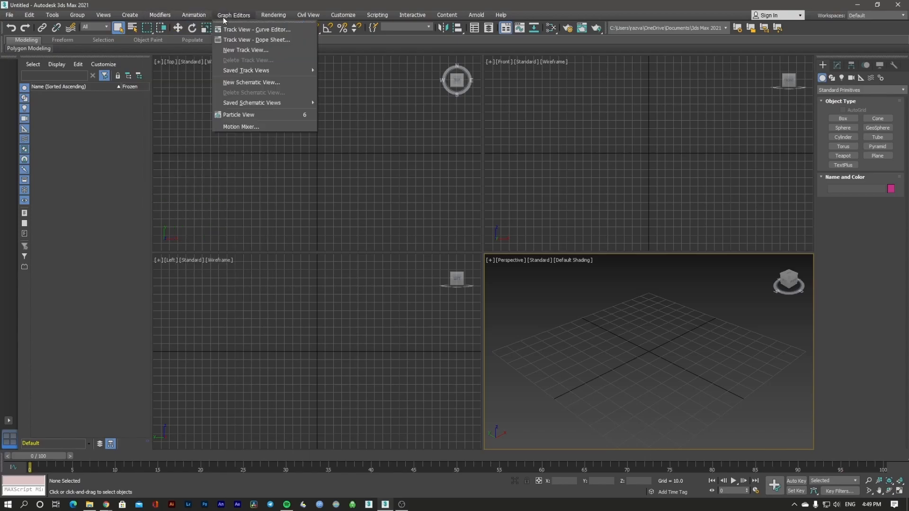
mouse_move(273, 19)
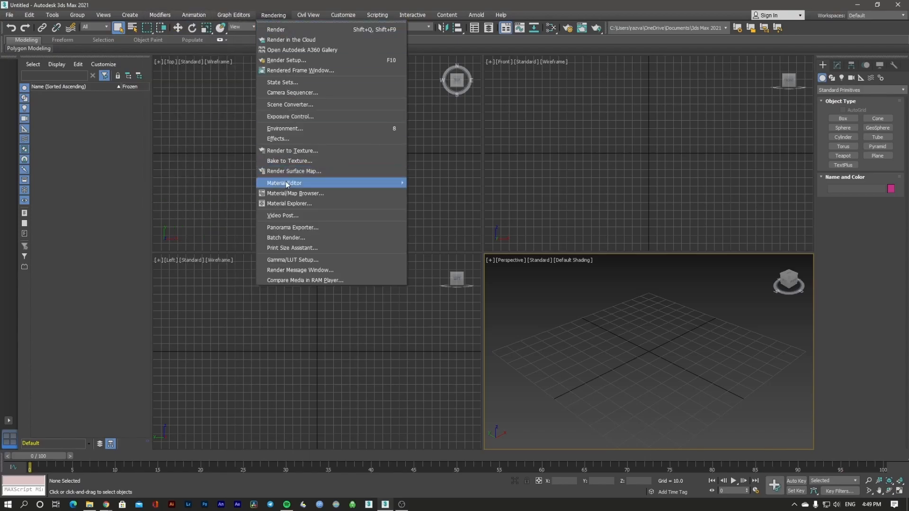
mouse_move(303, 17)
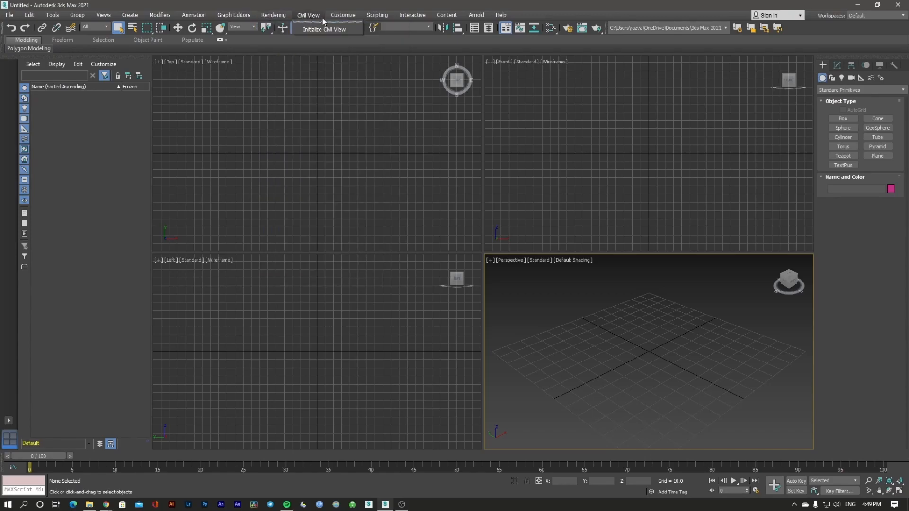
mouse_move(338, 17)
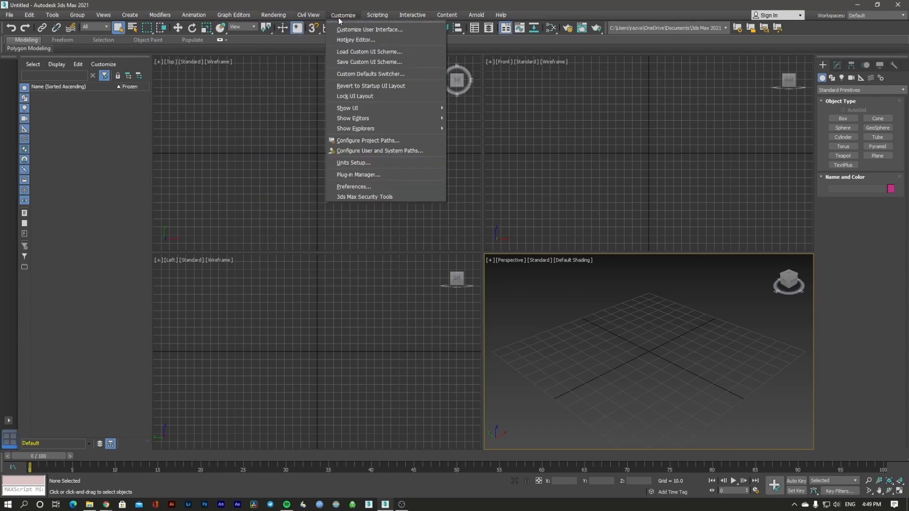
mouse_move(427, 17)
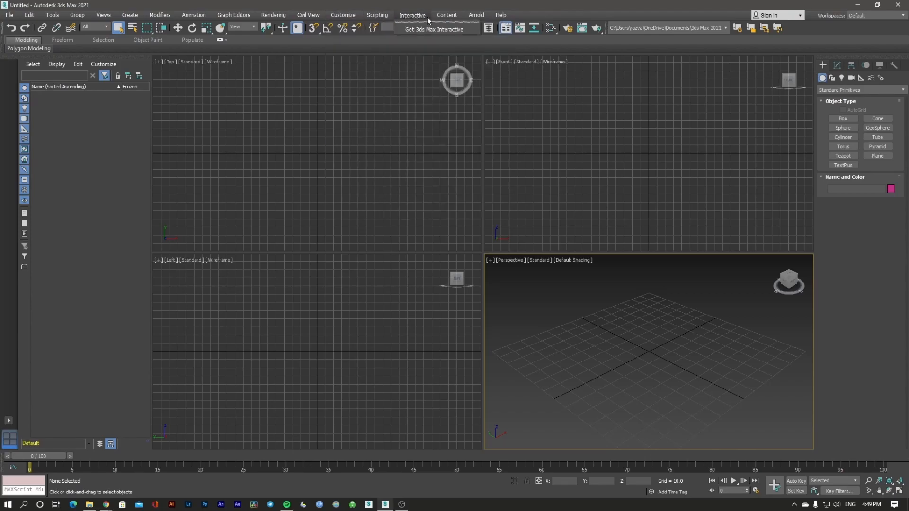
mouse_move(469, 17)
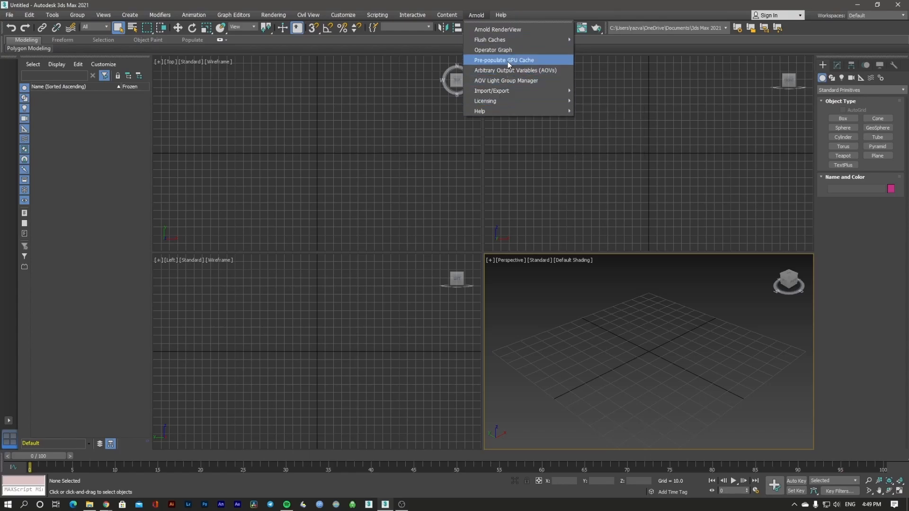
mouse_move(500, 14)
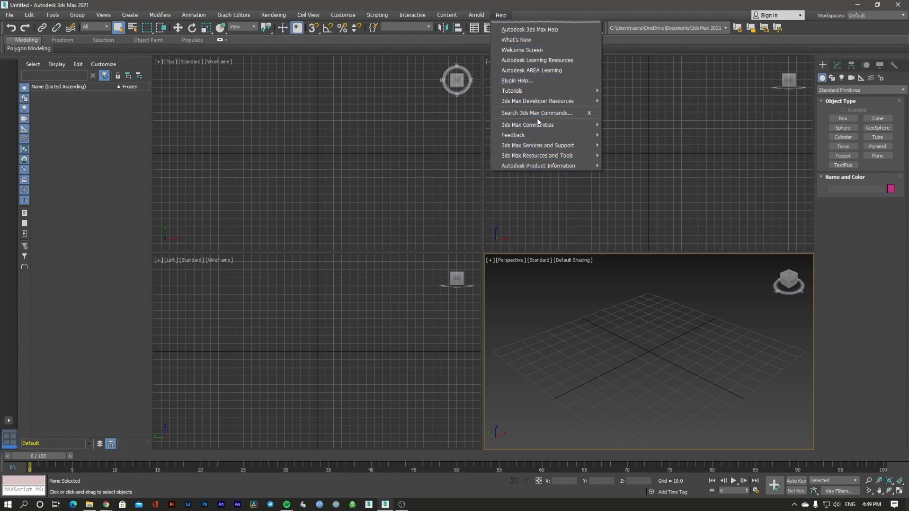
mouse_move(538, 102)
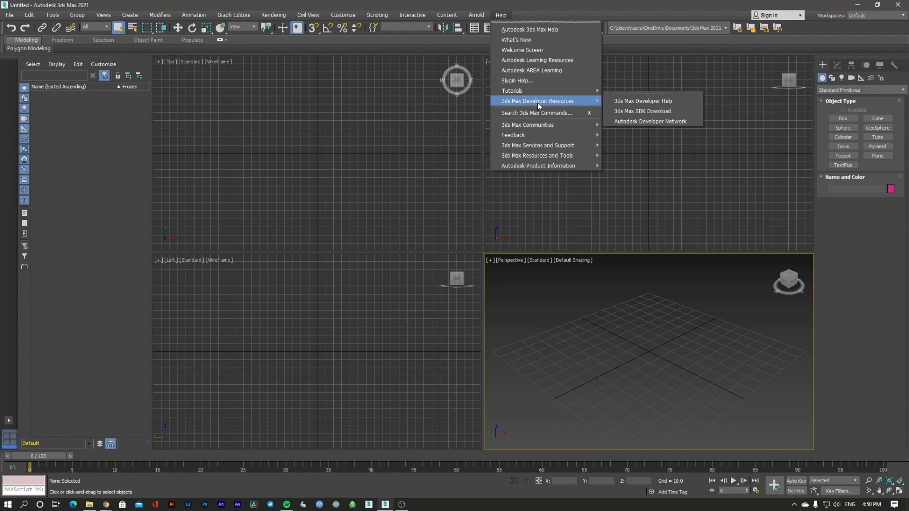
Open the online 3ds Max 2021 help, browse its contents including the installation topics, and close the page
left_click(532, 30)
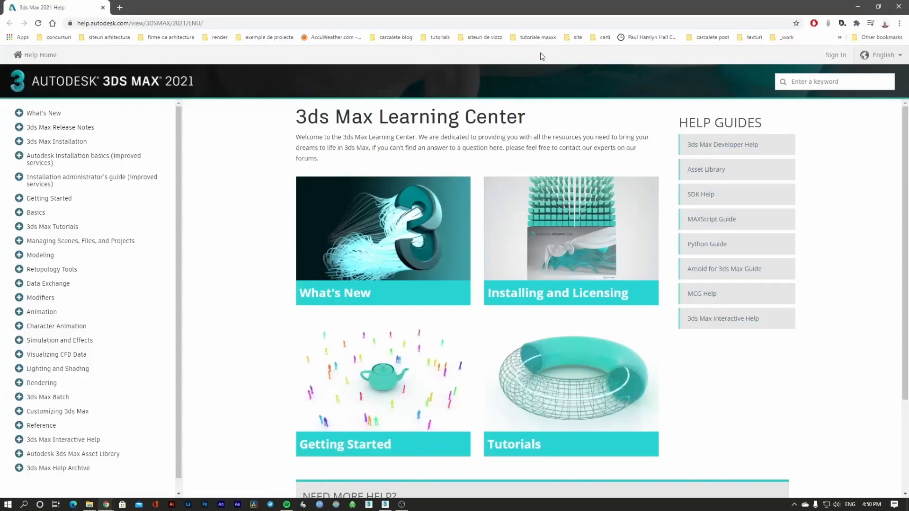
scroll(829, 199, "down", 3)
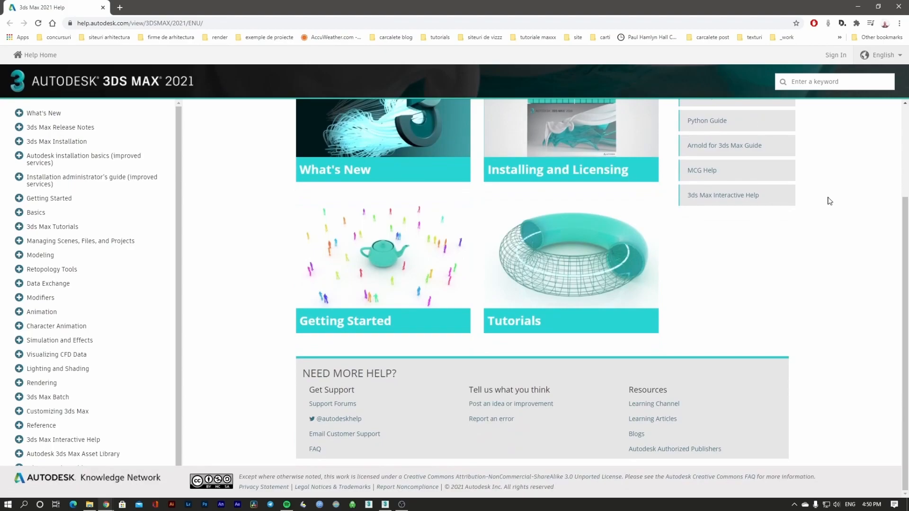
left_click(46, 128)
left_click(46, 128)
left_click(46, 143)
left_click(46, 143)
left_click(45, 143)
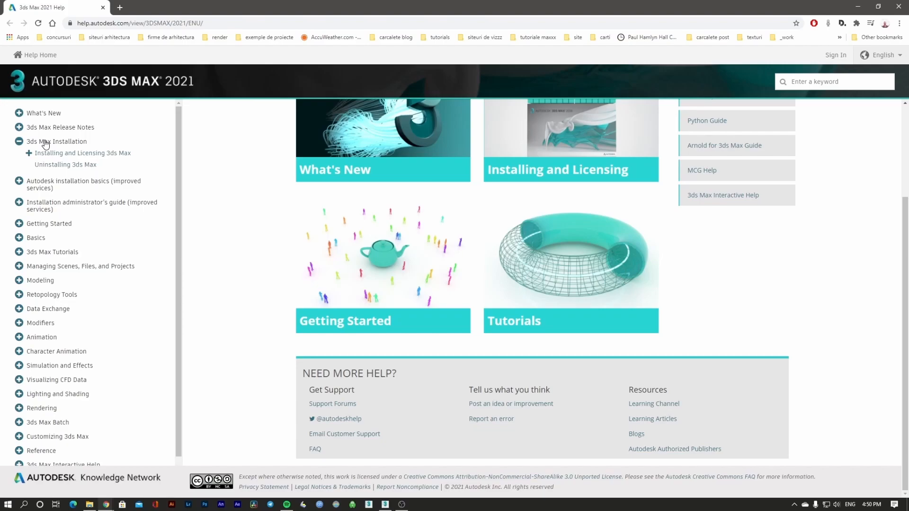
left_click(50, 187)
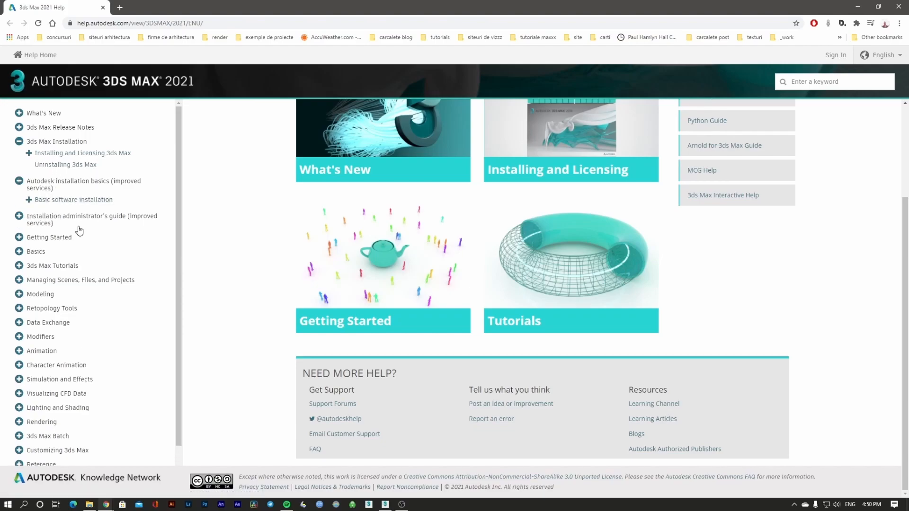
scroll(79, 230, "down", 2)
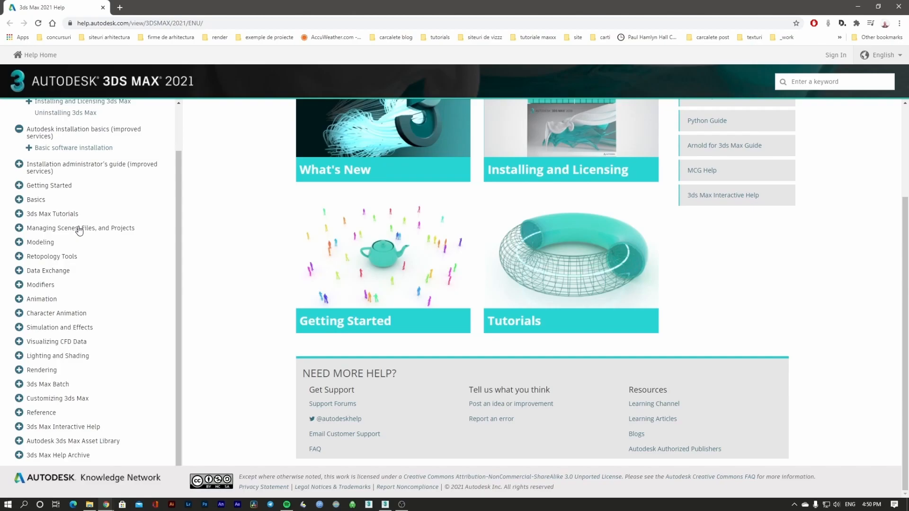
scroll(79, 230, "up", 2)
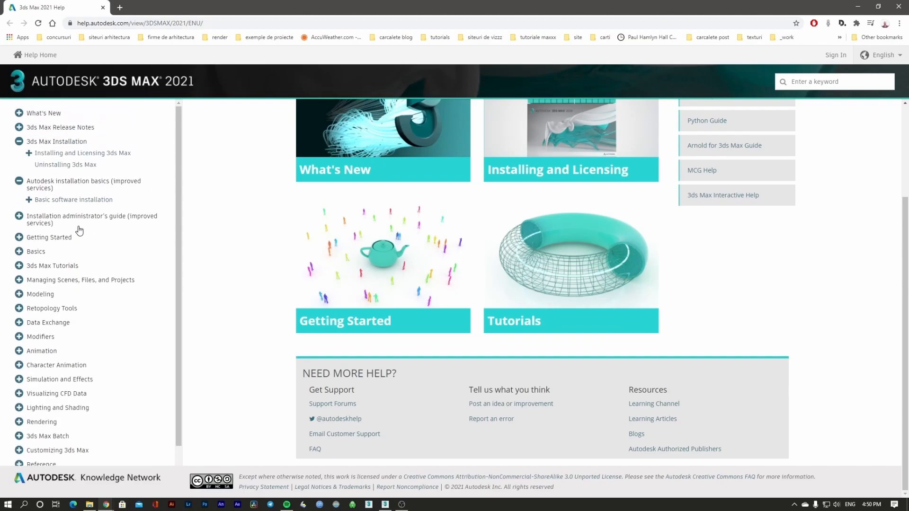
left_click(103, 8)
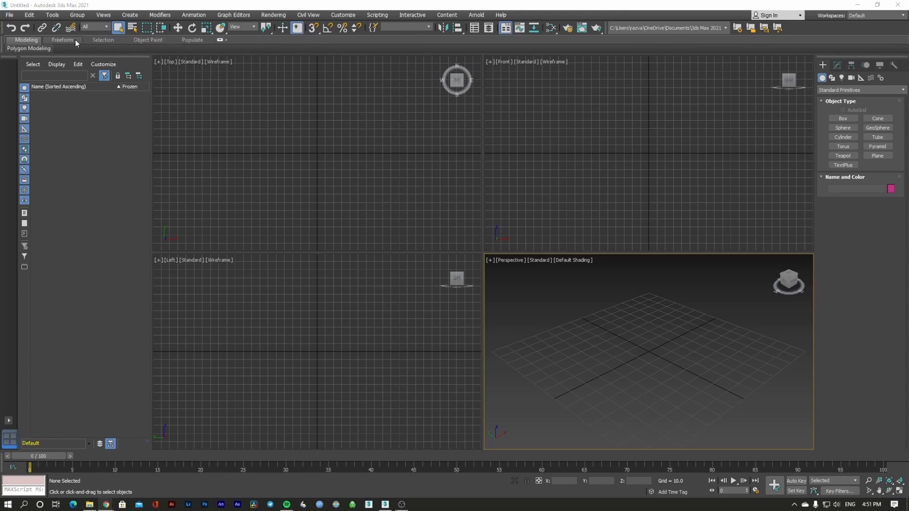
Switch the active view among the Top, Front, Left and Perspective viewports
mouse_move(41, 49)
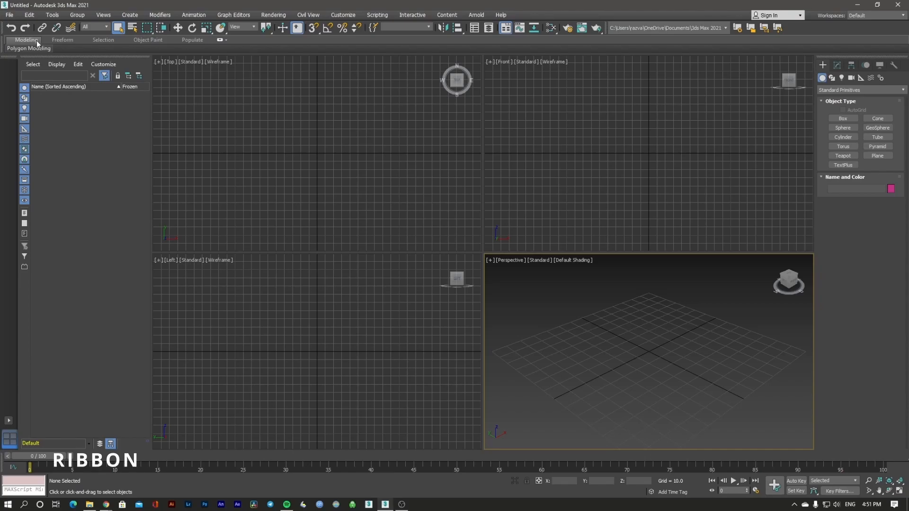
left_click(365, 153)
left_click(539, 169)
left_click(549, 291)
left_click(415, 276)
left_click(421, 204)
left_click(486, 188)
left_click(560, 273)
left_click(421, 206)
left_click(378, 296)
left_click(552, 271)
left_click(377, 198)
left_click(377, 280)
left_click(539, 296)
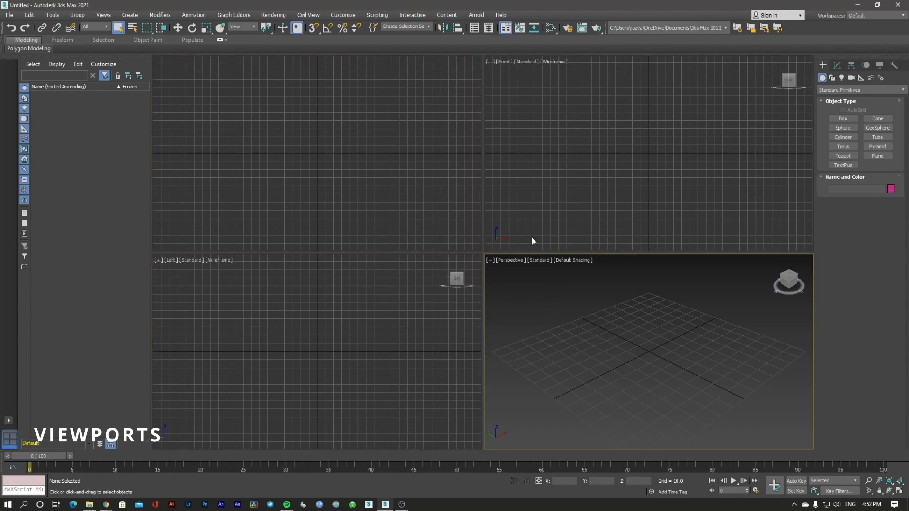
left_click(623, 223)
left_click(626, 305)
Maximize the Top viewport and restore the four-viewport layout
left_click(325, 166)
left_click(159, 62)
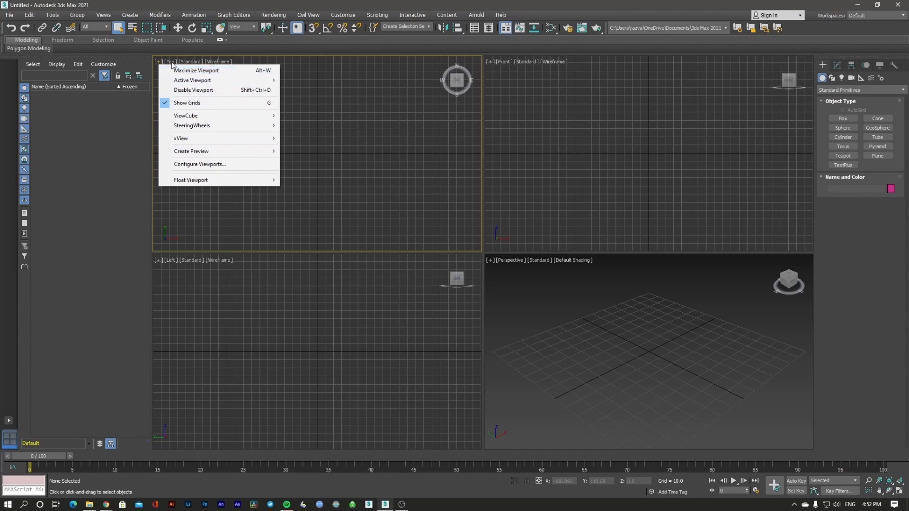
left_click(180, 73)
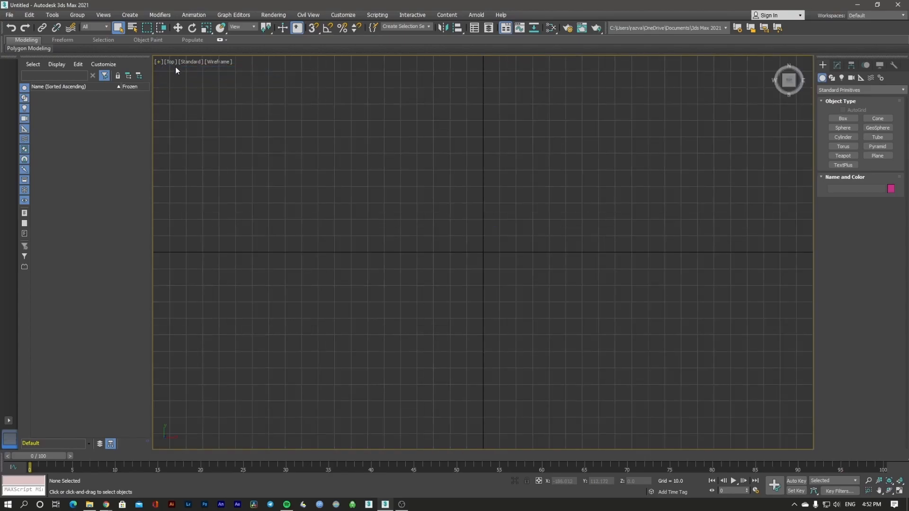
left_click(174, 65)
left_click(159, 61)
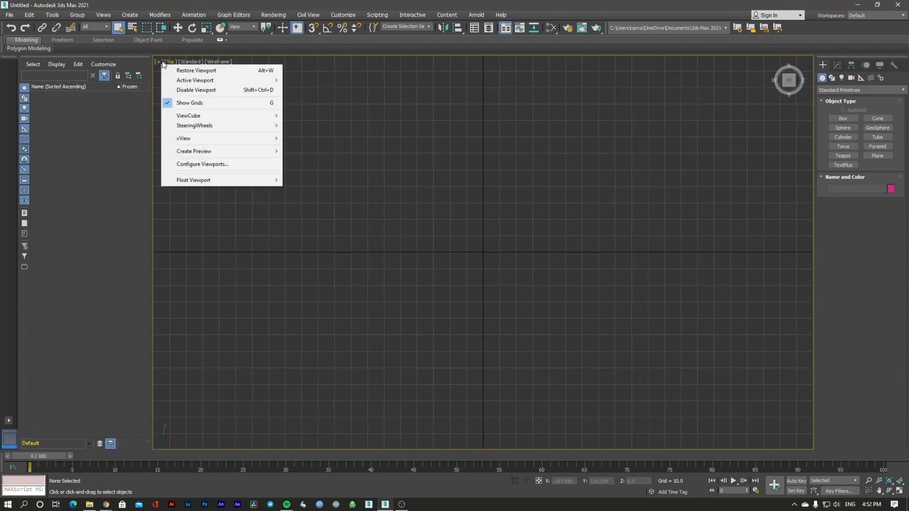
left_click(172, 71)
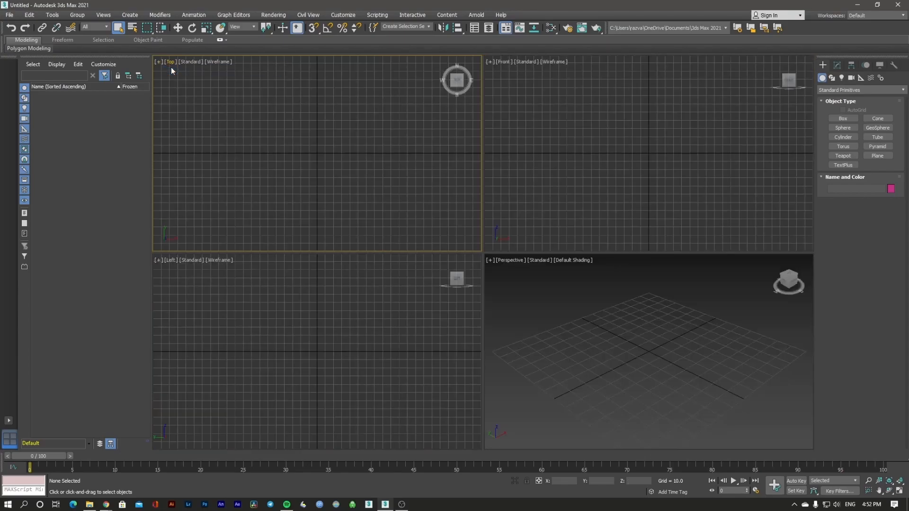
Toggle the Top viewport between maximized and the four-viewport layout three times, ending in the four-viewport layout
left_click(159, 63)
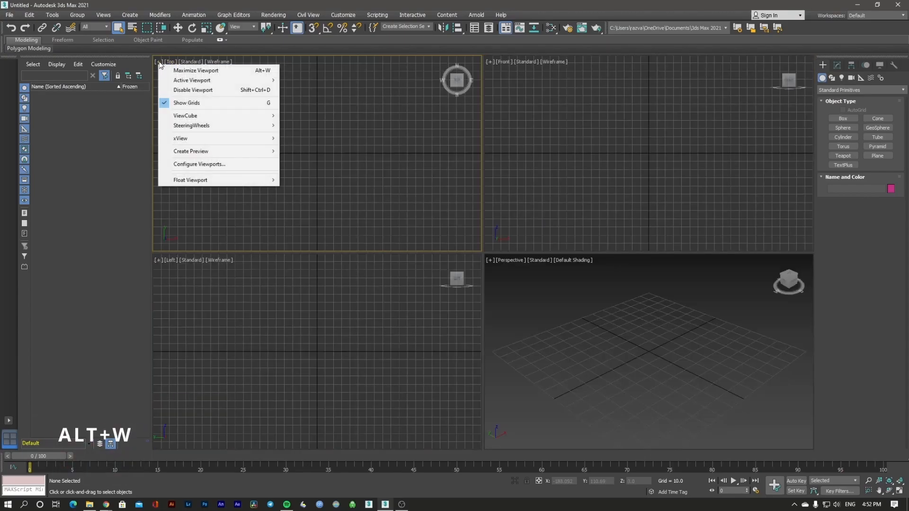
left_click(313, 101)
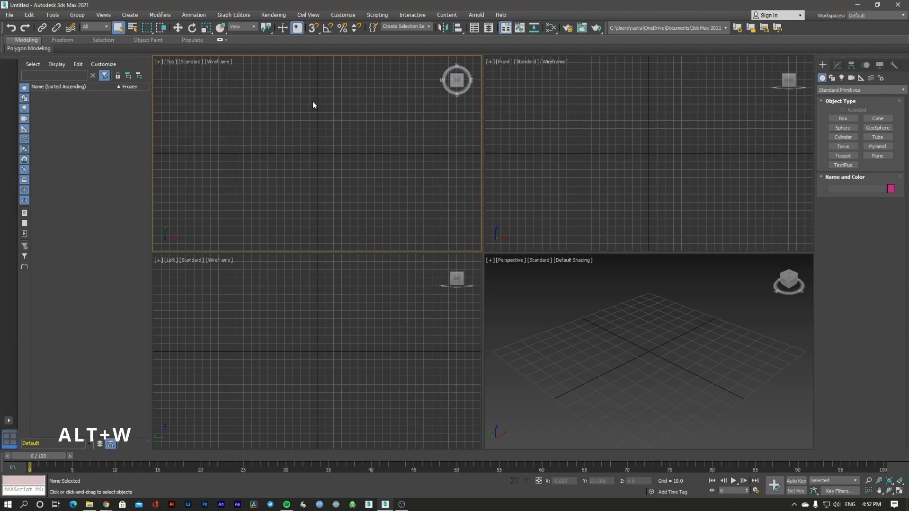
key("alt+w")
key("alt+w")
key("alt+w")
key("alt+w")
key("alt+w")
key("alt+w")
Activate the Perspective viewport and toggle it between maximized and the four-viewport layout three times
left_click(554, 293)
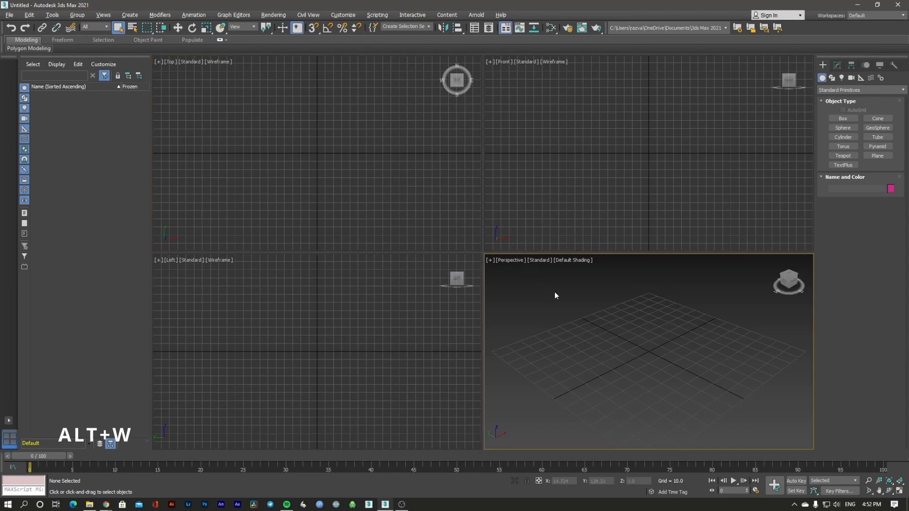
key("alt+w")
key("alt+w")
key("alt+w")
key("alt+w")
key("alt+w")
key("alt+w")
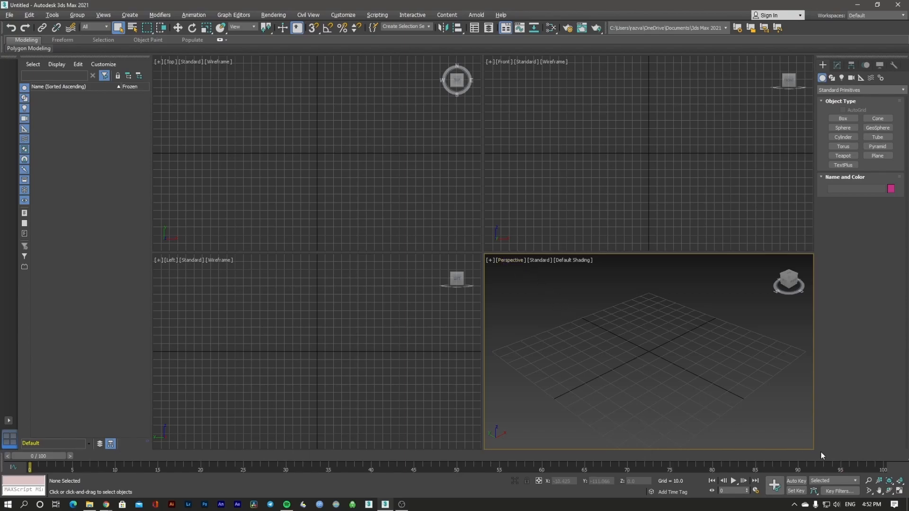
Maximize and restore the Perspective viewport twice, and the Front viewport once
left_click(899, 492)
left_click(899, 492)
left_click(899, 491)
left_click(899, 492)
left_click(635, 227)
left_click(897, 491)
left_click(898, 492)
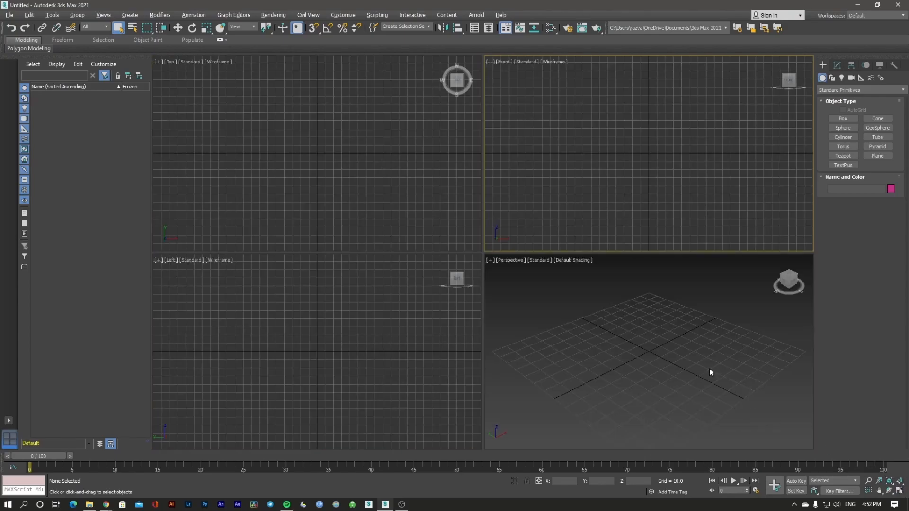
Return to the Perspective viewport and repeatedly maximize and restore it, ending in the four-viewport layout
left_click(624, 336)
key("alt+w")
key("alt+w")
key("alt+w")
key("alt+w")
key("alt+w")
key("alt+w")
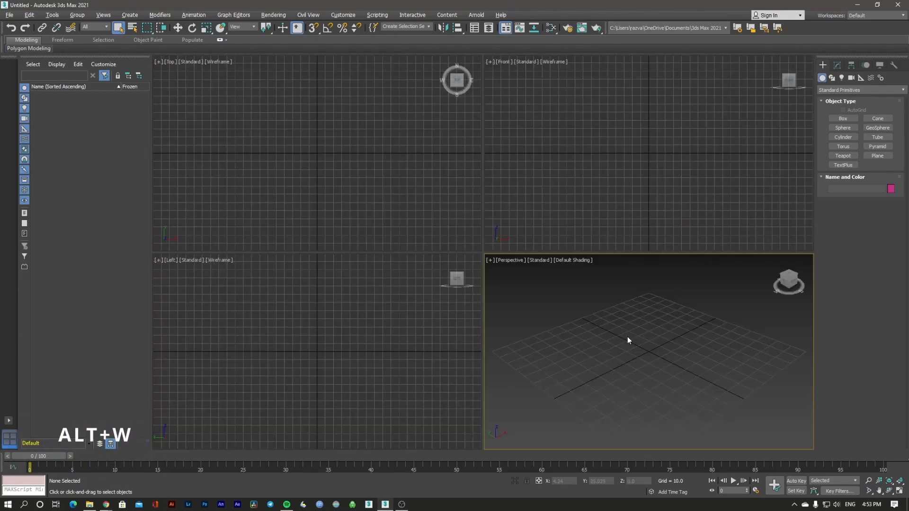
Change the Top viewport to a Perspective view
left_click(228, 132)
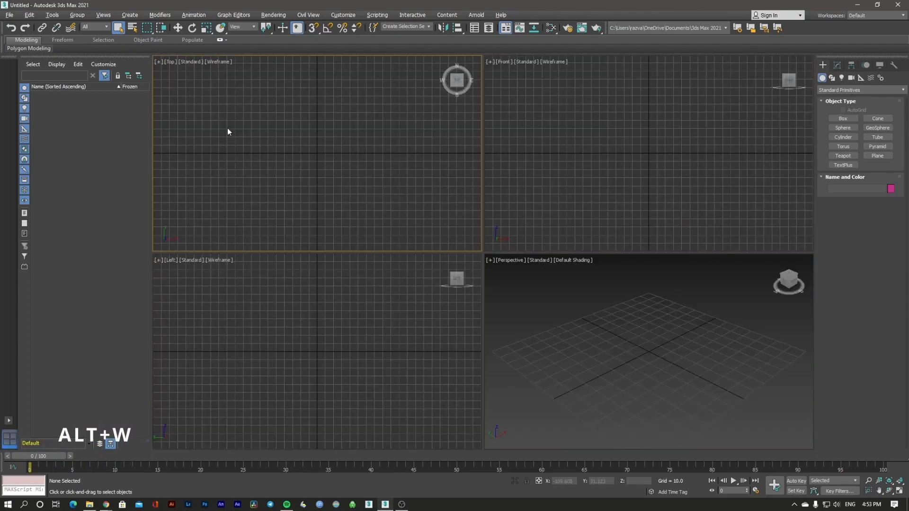
left_click(171, 62)
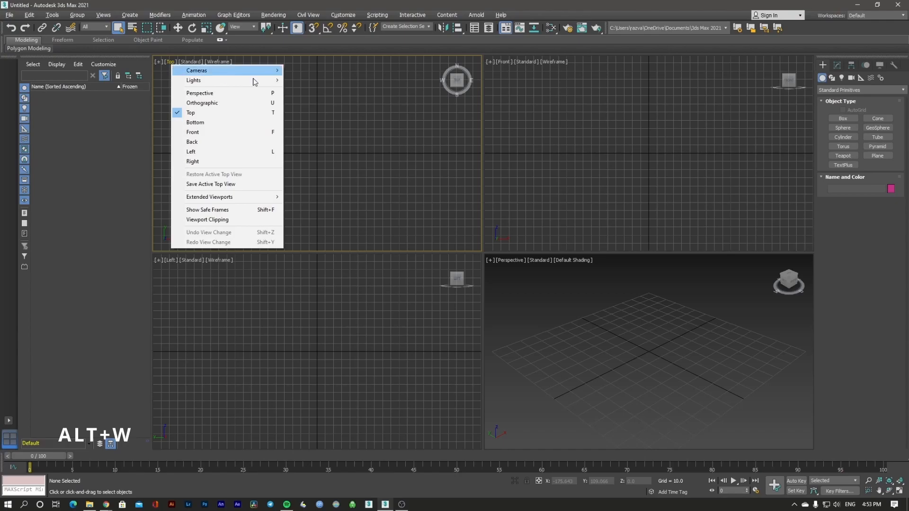
left_click(351, 88)
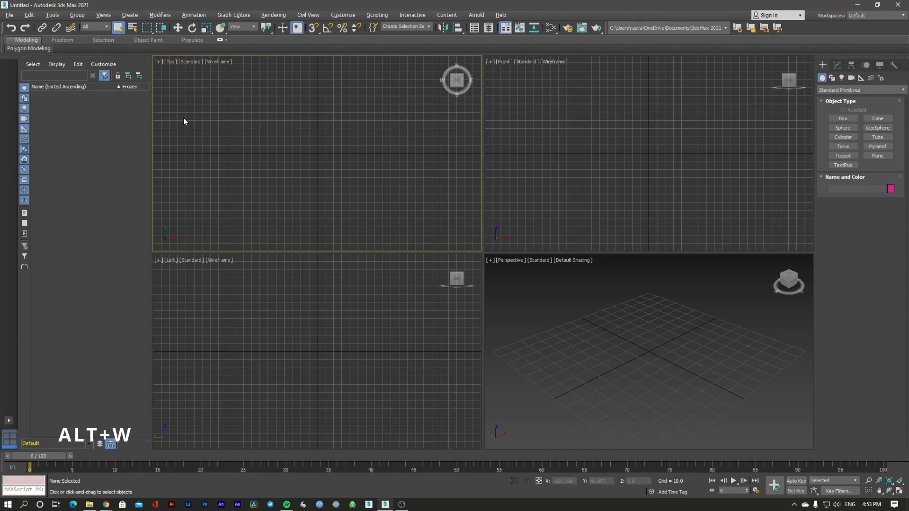
left_click(170, 62)
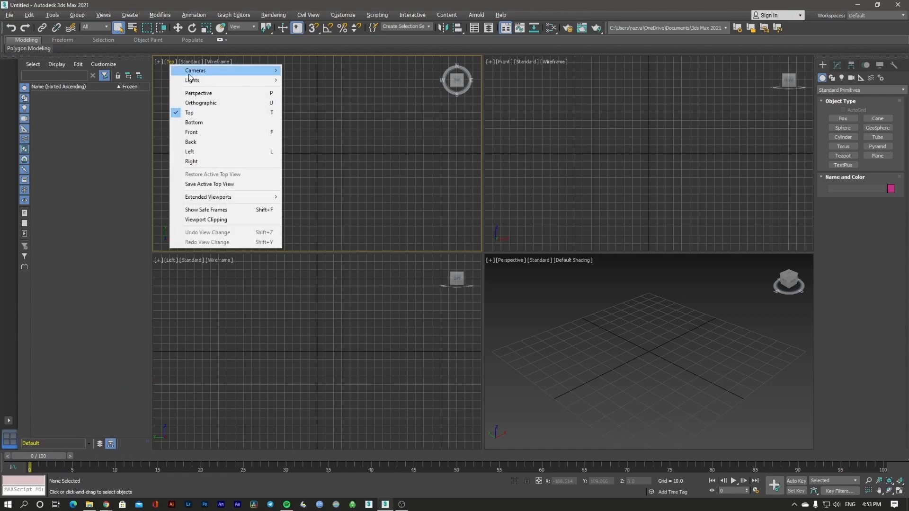
left_click(200, 94)
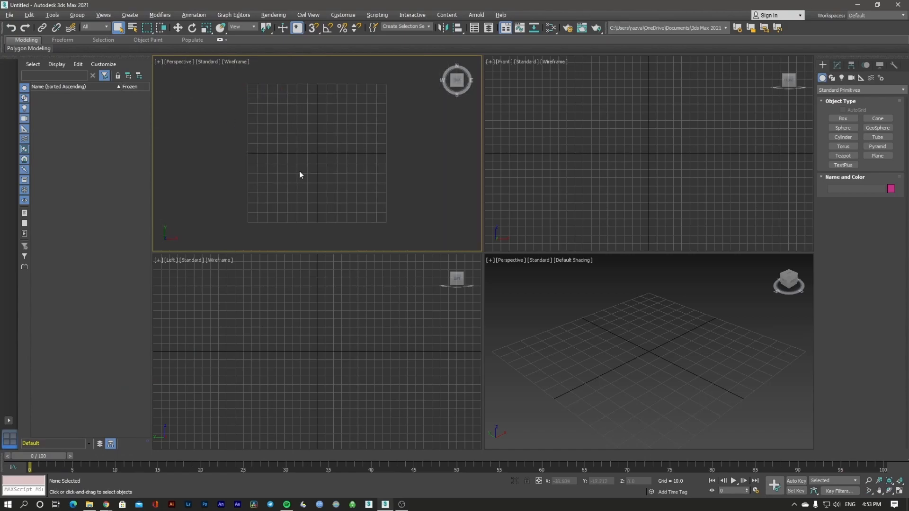
Switch the wireframe Perspective viewport to Orthographic, Bottom, Back and finally Front view, and activate the neighbouring Front viewport
left_click(172, 63)
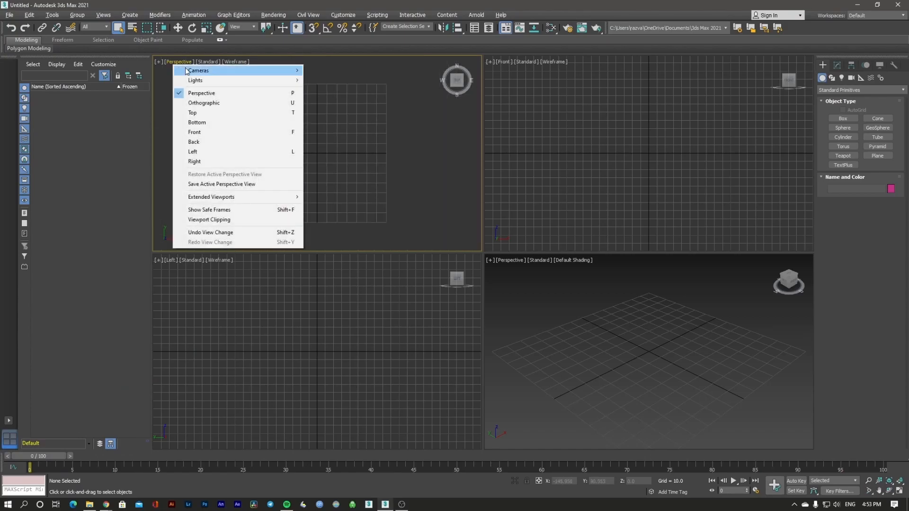
left_click(208, 102)
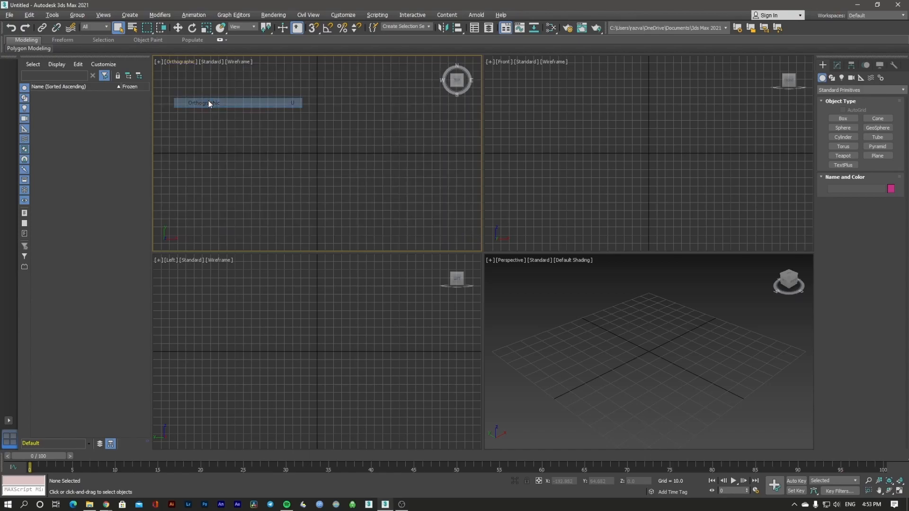
left_click(186, 62)
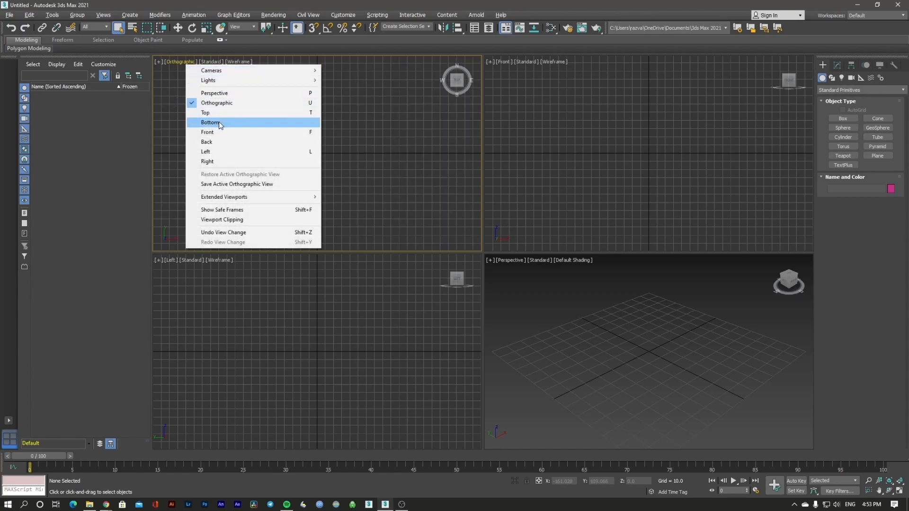
left_click(220, 123)
left_click(179, 61)
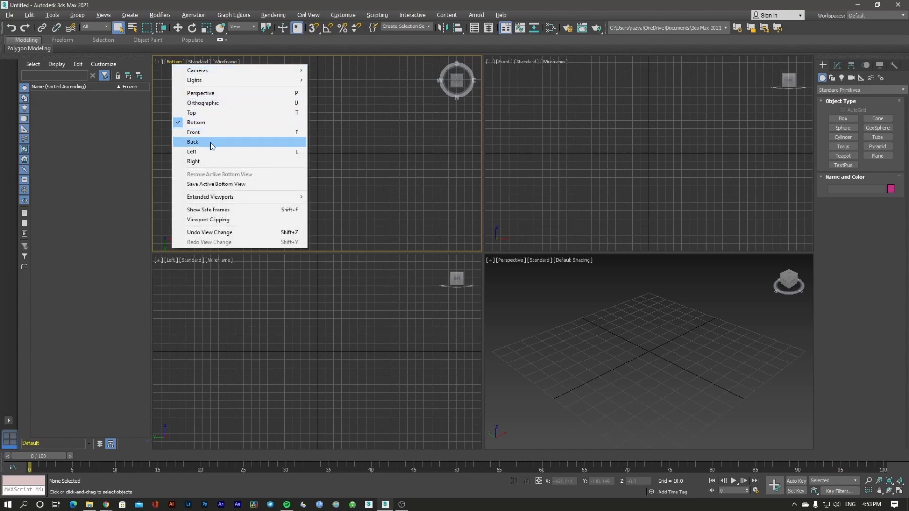
left_click(211, 142)
left_click(173, 61)
left_click(211, 134)
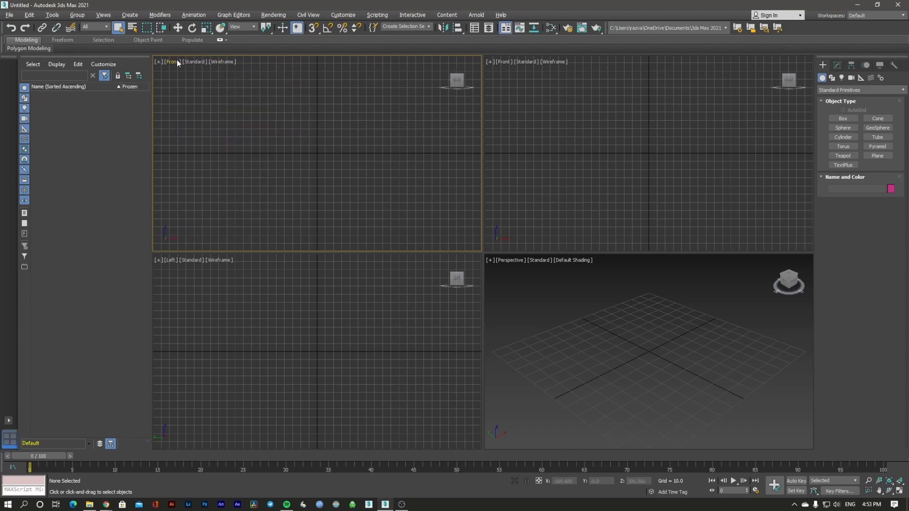
left_click(171, 62)
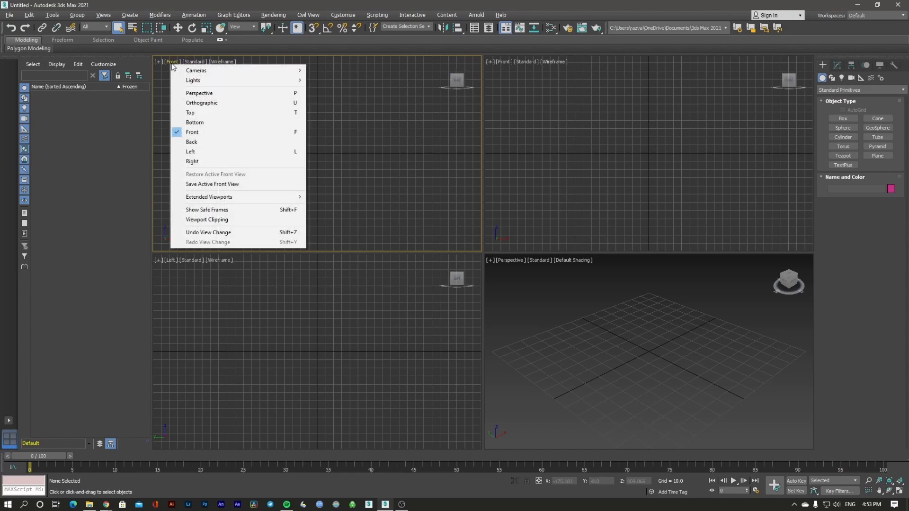
left_click(522, 206)
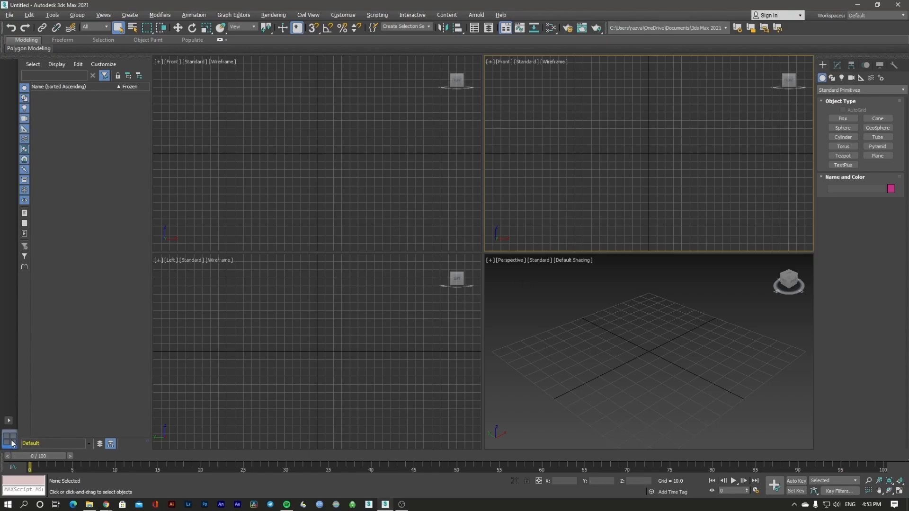
Add a single-viewport layout and switch its view to Perspective and then to Back
left_click(9, 421)
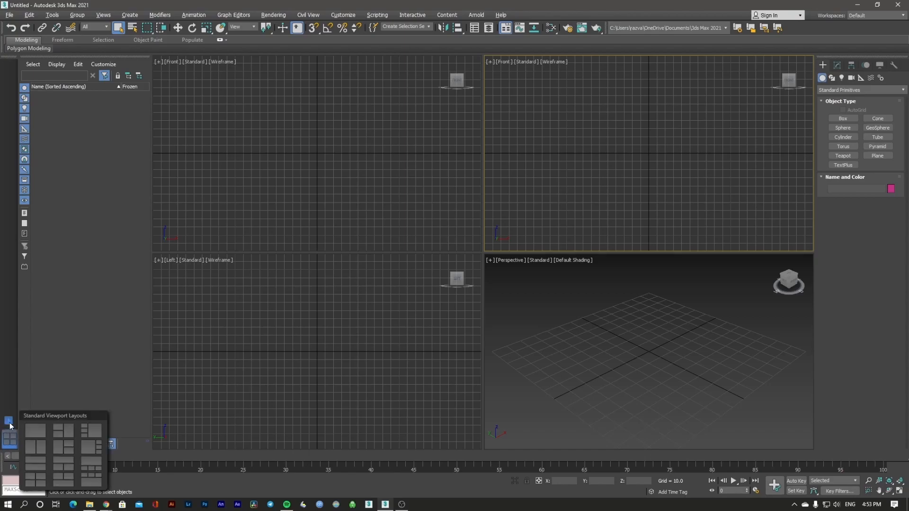
left_click(37, 431)
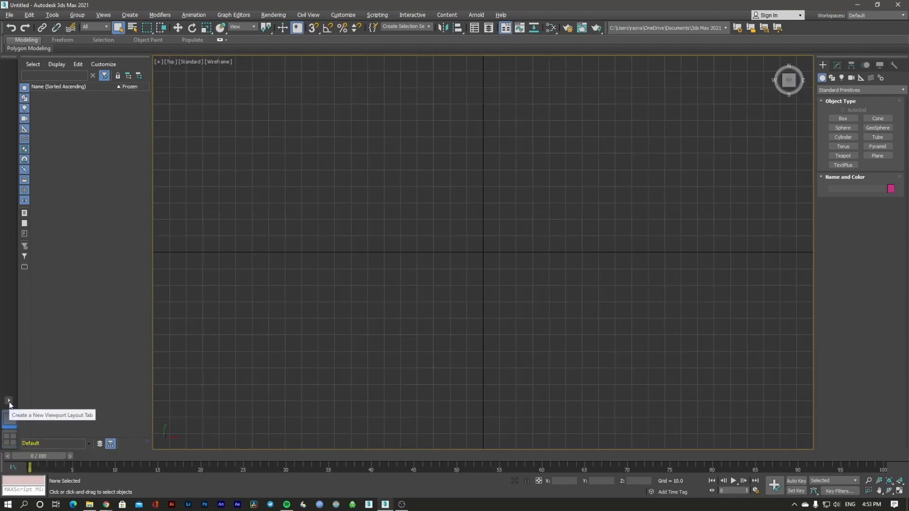
left_click(170, 62)
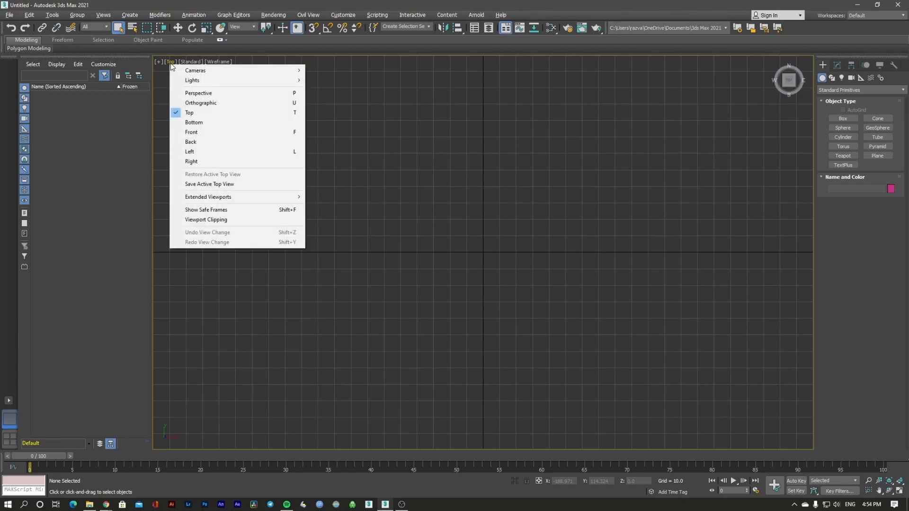
left_click(198, 93)
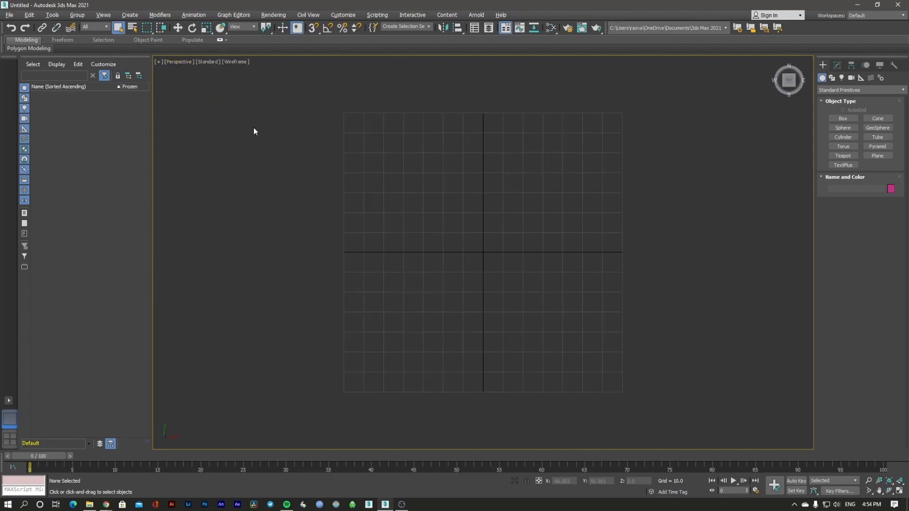
left_click(173, 62)
left_click(212, 142)
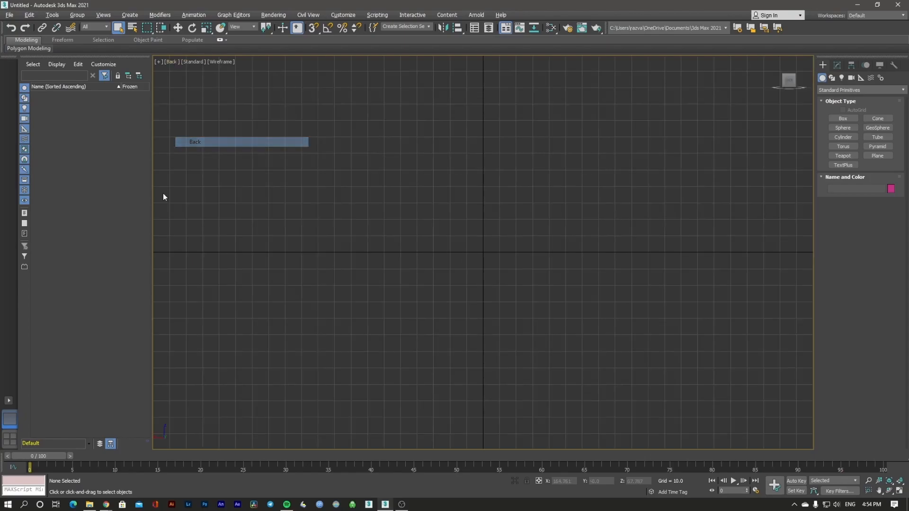
Add a layout with two stacked viewports beside one tall viewport, and activate its viewports in turn, ending on Front
left_click(9, 400)
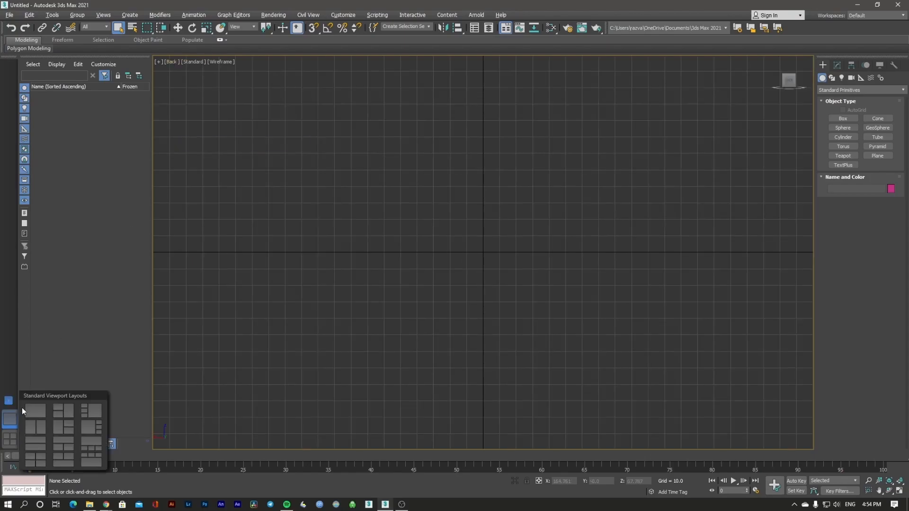
left_click(70, 410)
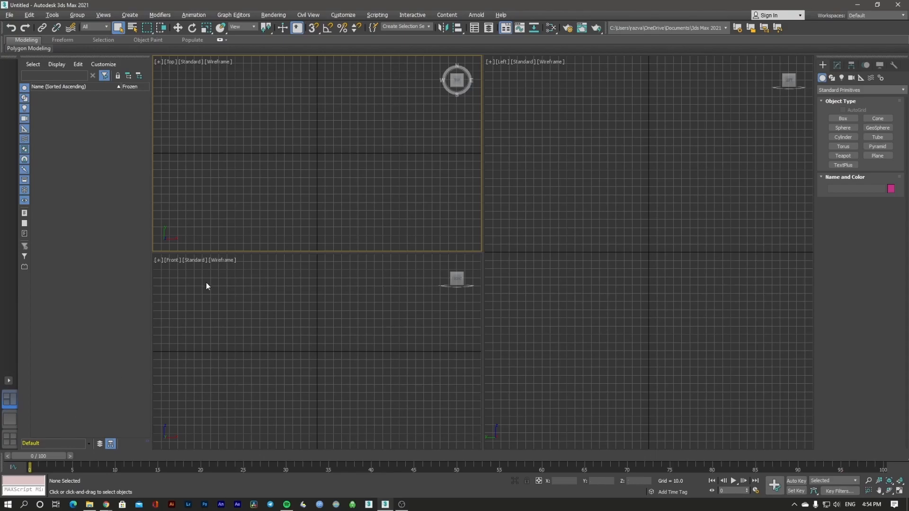
left_click(274, 318)
left_click(387, 227)
left_click(407, 300)
left_click(555, 256)
left_click(382, 224)
left_click(335, 354)
Add a layout with one large viewport above three small ones, followed by a layout with four equal viewports
left_click(8, 380)
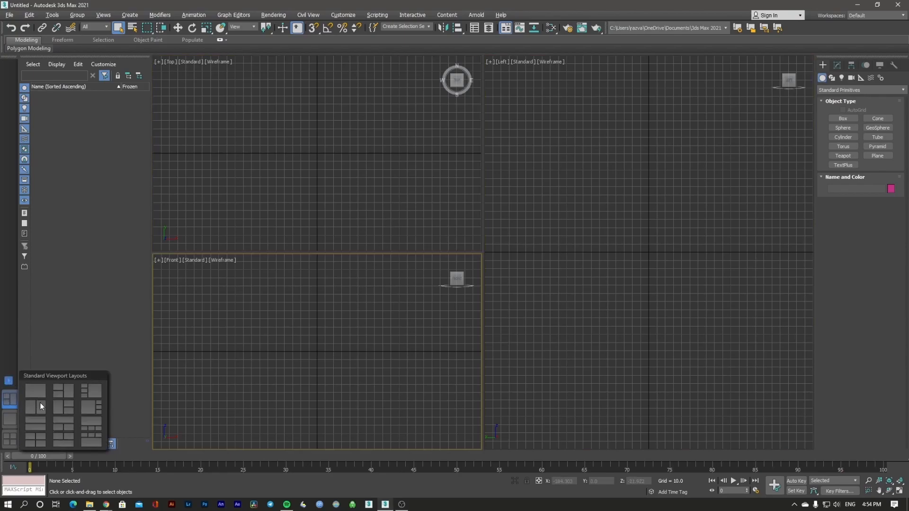
left_click(91, 426)
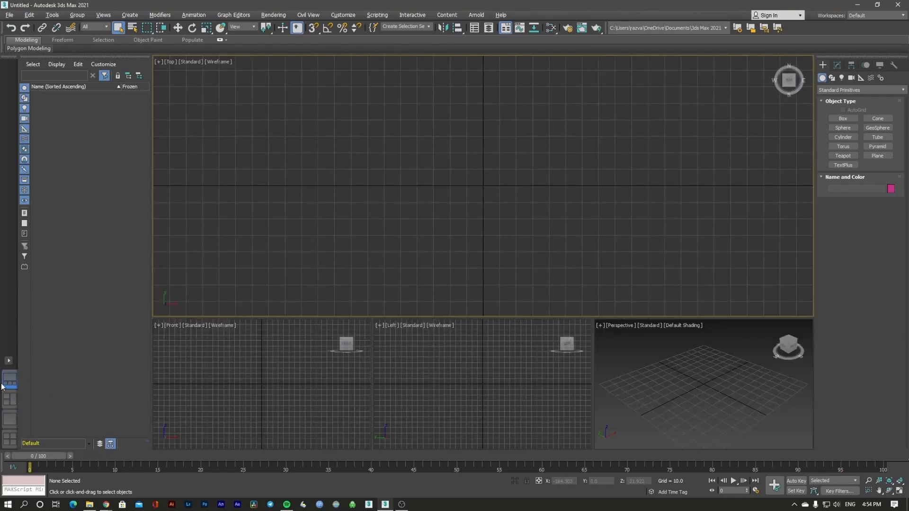
left_click(9, 362)
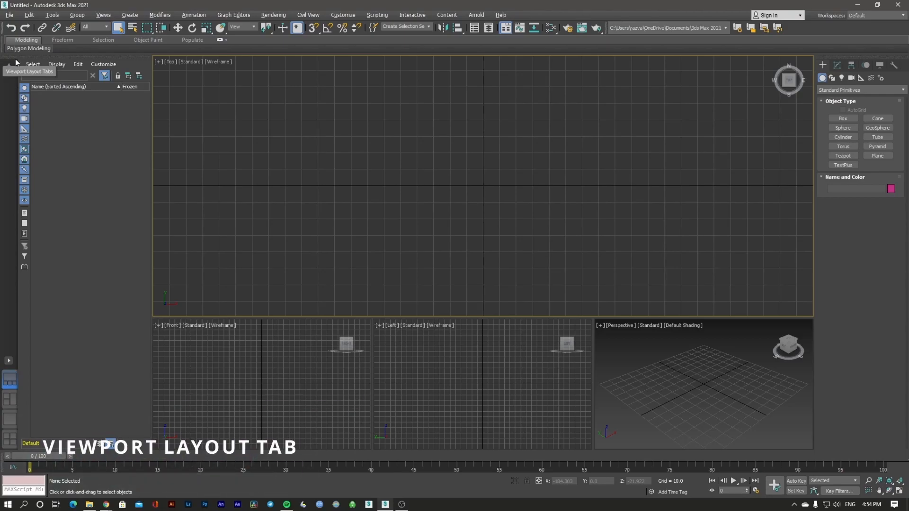
left_click(9, 360)
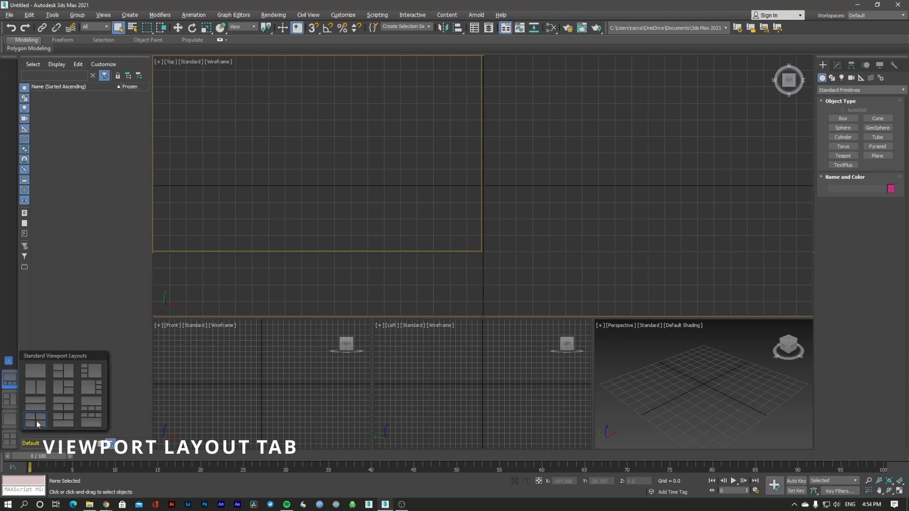
left_click(36, 421)
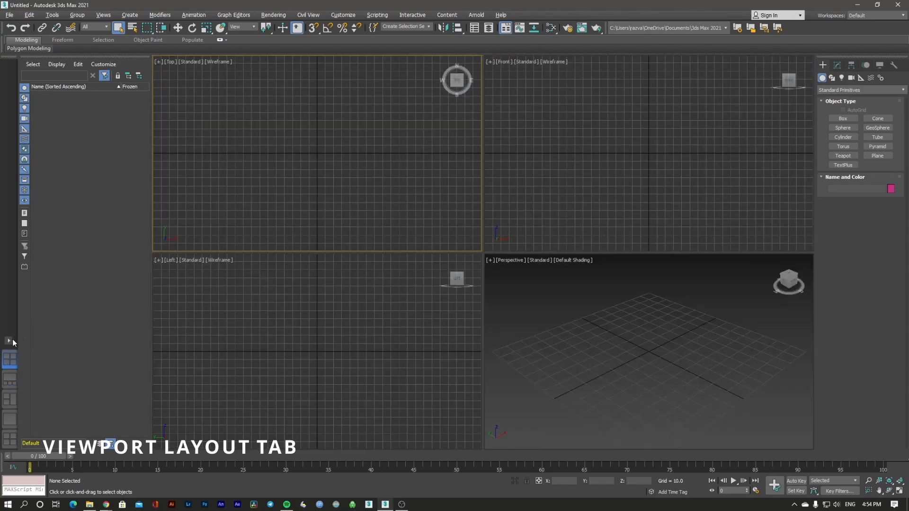
Check the standard layout choices and activate the viewports of the four-viewport layout in turn, ending on Perspective
left_click(9, 341)
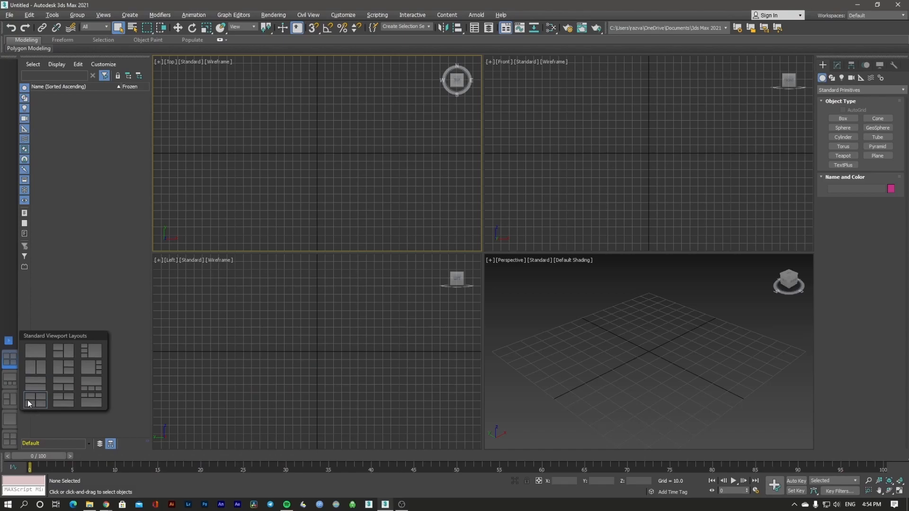
left_click(529, 307)
left_click(551, 269)
left_click(552, 208)
left_click(417, 208)
left_click(386, 293)
left_click(550, 311)
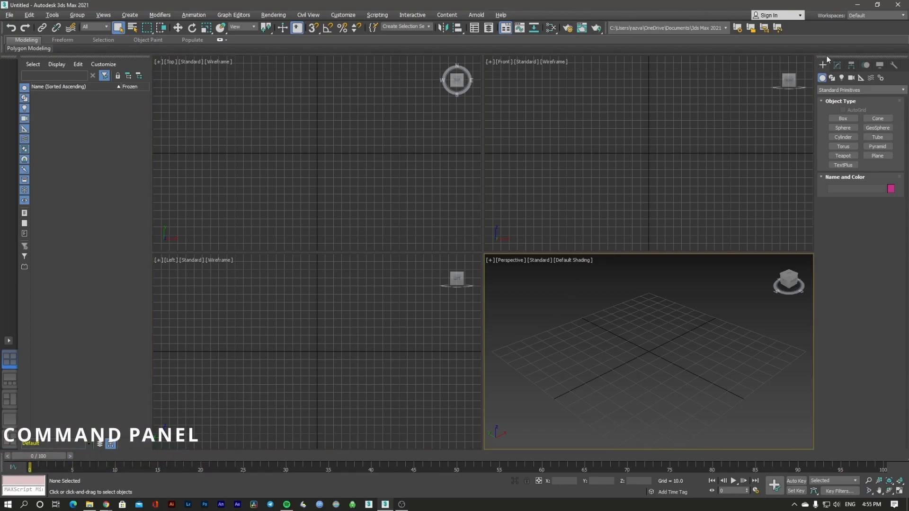
Hide the Command Panel and show it again, twice in a row
right_click(856, 57)
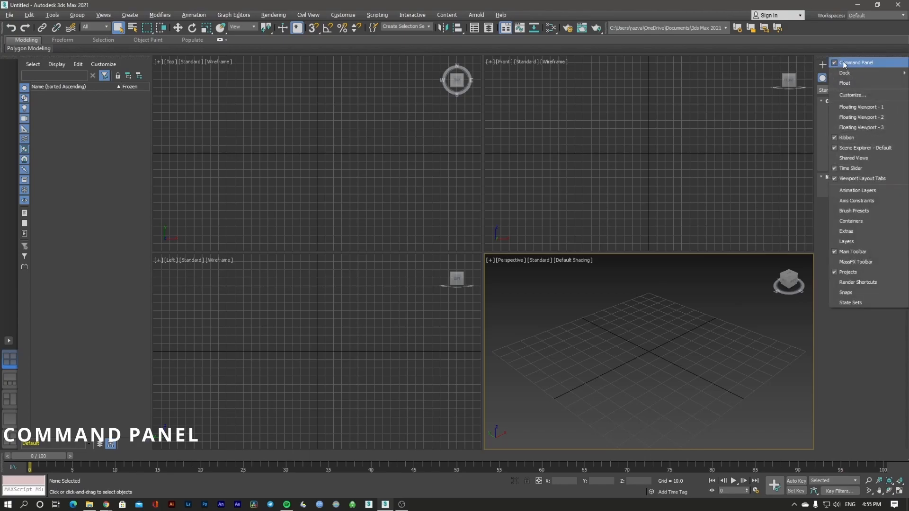
left_click(857, 62)
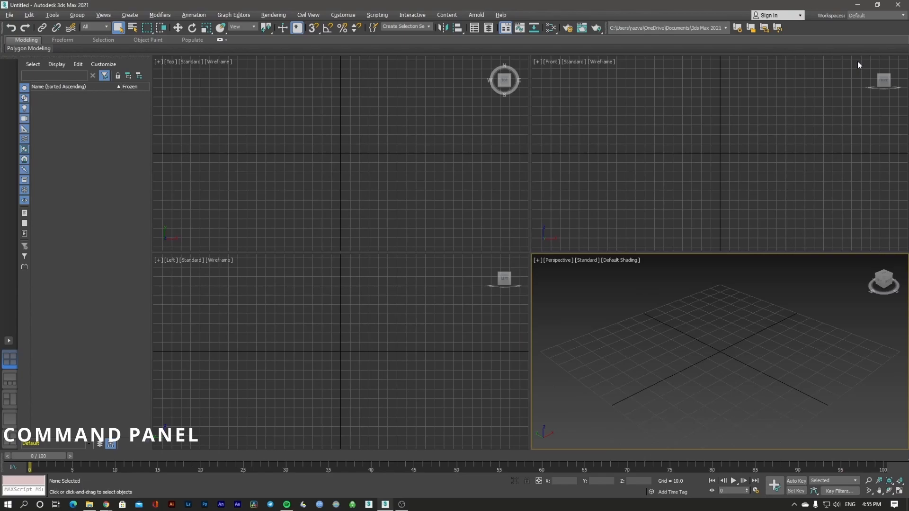
left_click(353, 17)
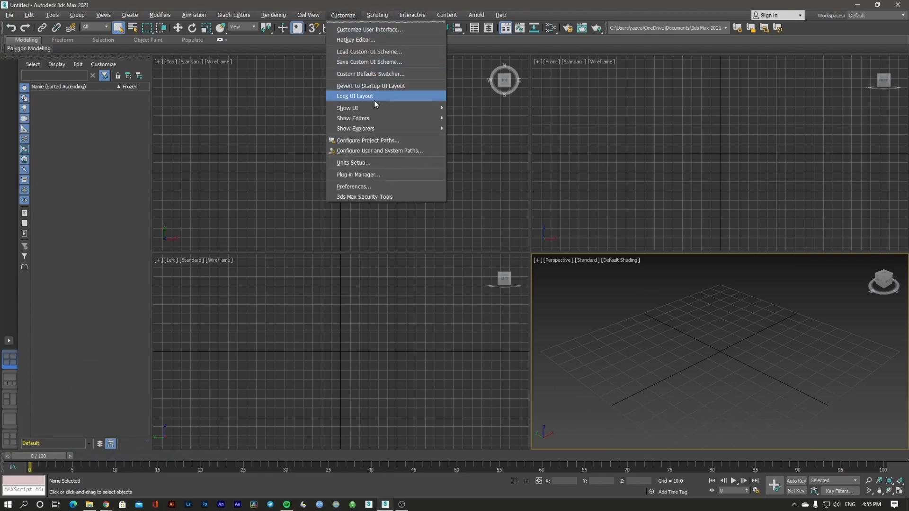
mouse_move(377, 109)
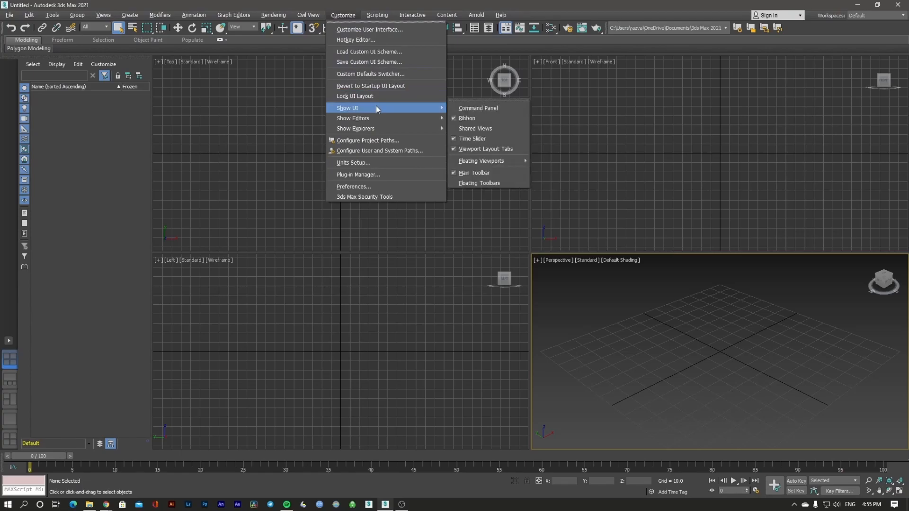
left_click(473, 109)
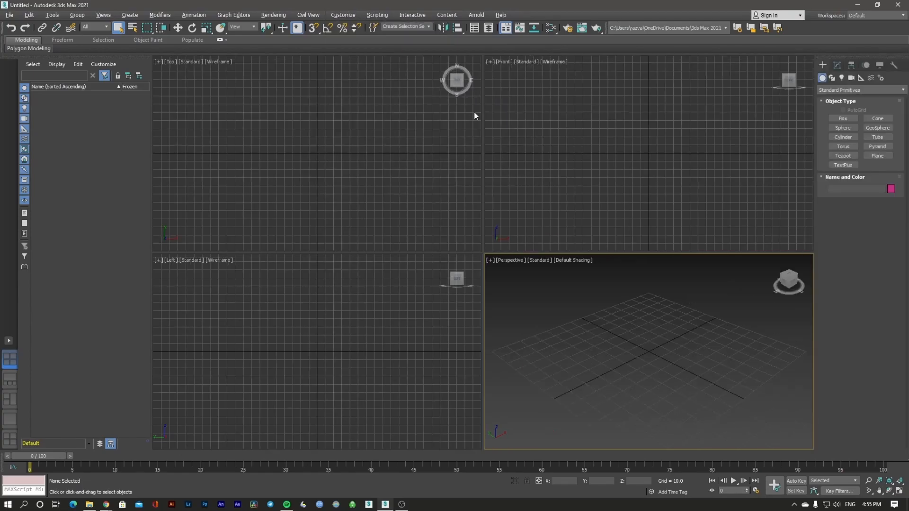
right_click(845, 58)
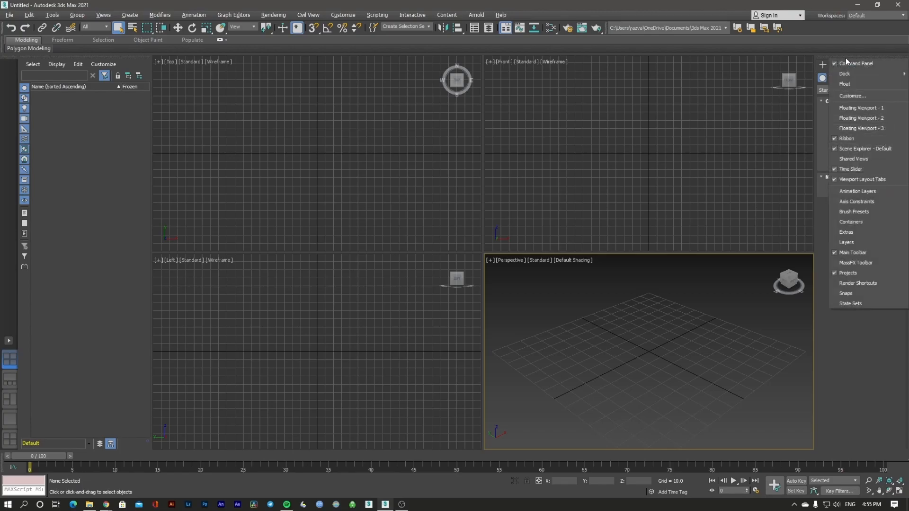
left_click(849, 63)
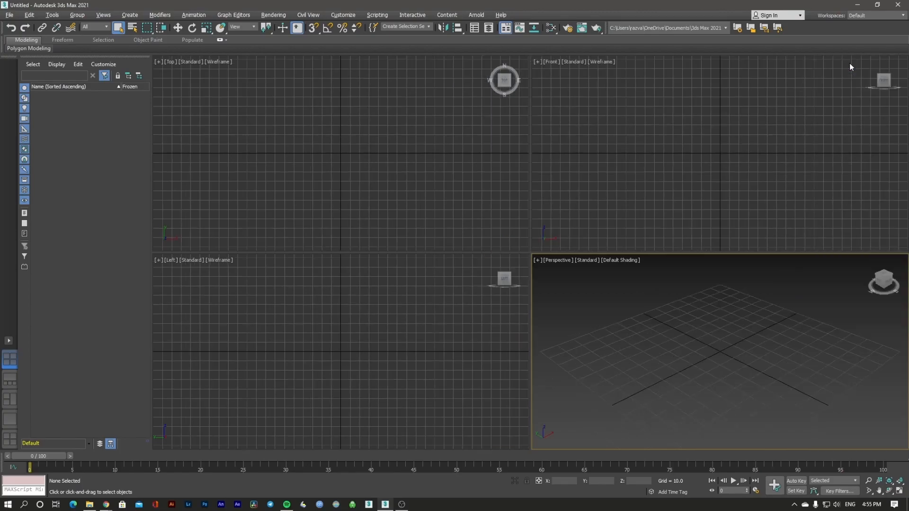
left_click(352, 15)
mouse_move(373, 109)
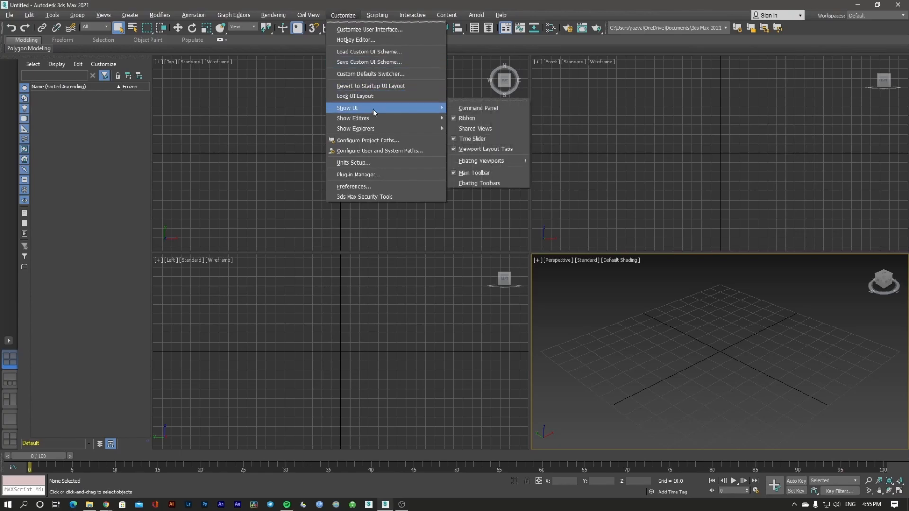
left_click(487, 109)
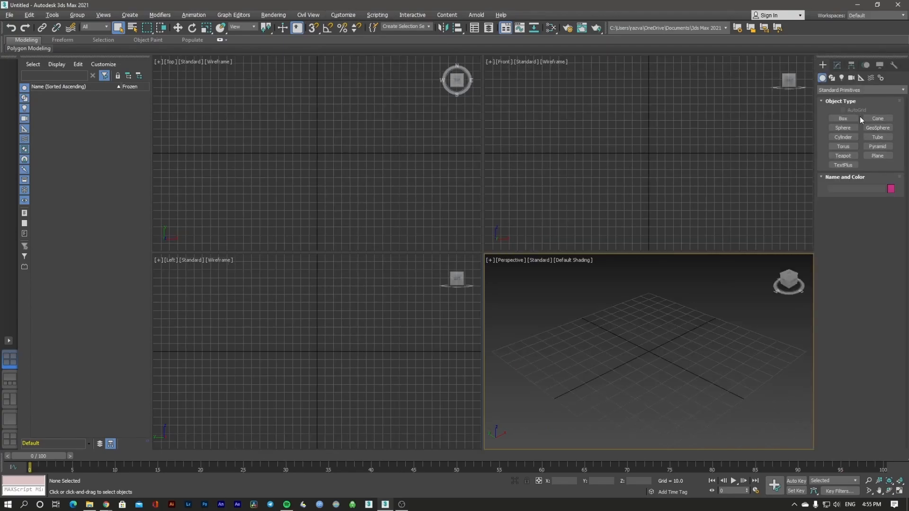
Widen the Command Panel, undock it and place it as a floating window over the Front and Perspective viewports
left_click_drag(817, 173, 688, 171)
left_click_drag(766, 56, 629, 78)
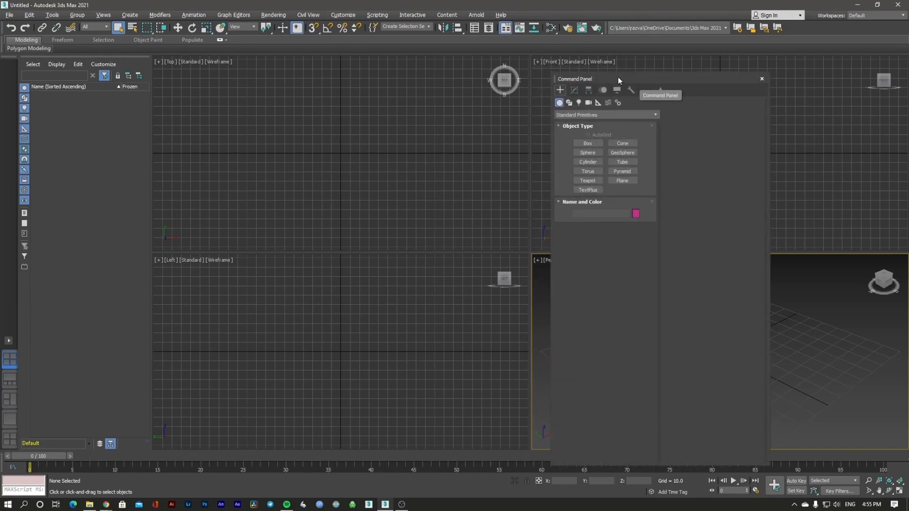
left_click_drag(619, 77, 663, 62)
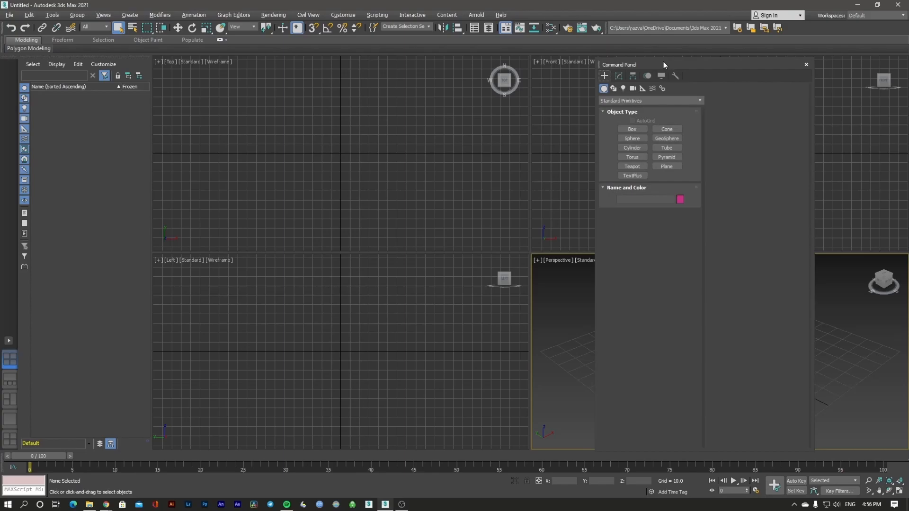
Dock the floating Command Panel using the Right dock option
right_click(663, 61)
left_click(627, 61)
right_click(678, 62)
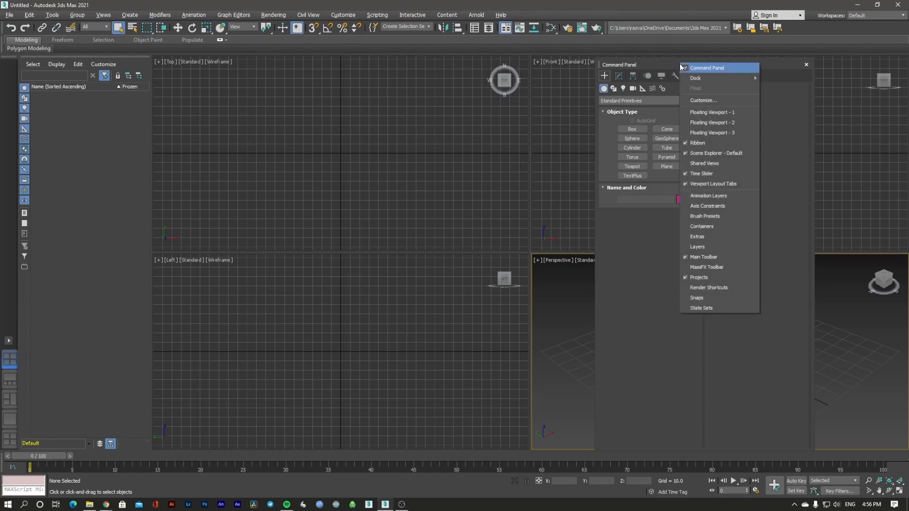
mouse_move(706, 78)
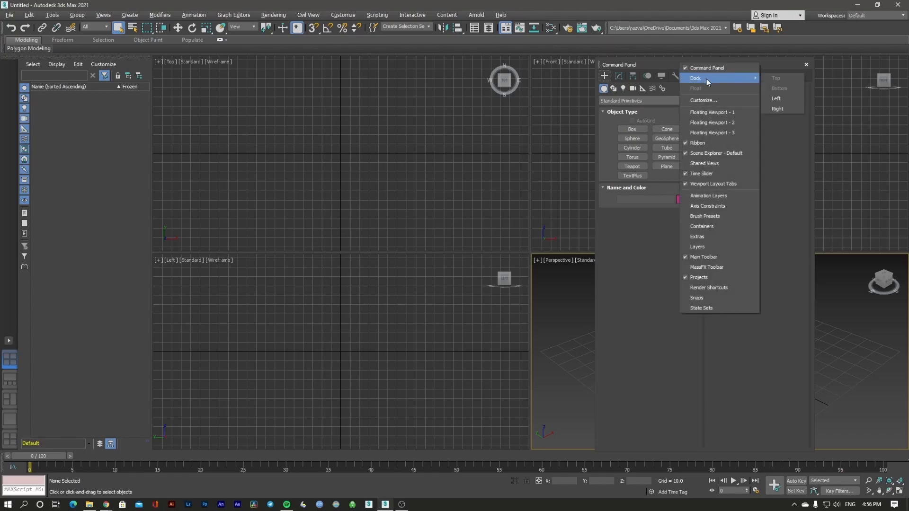
left_click(785, 109)
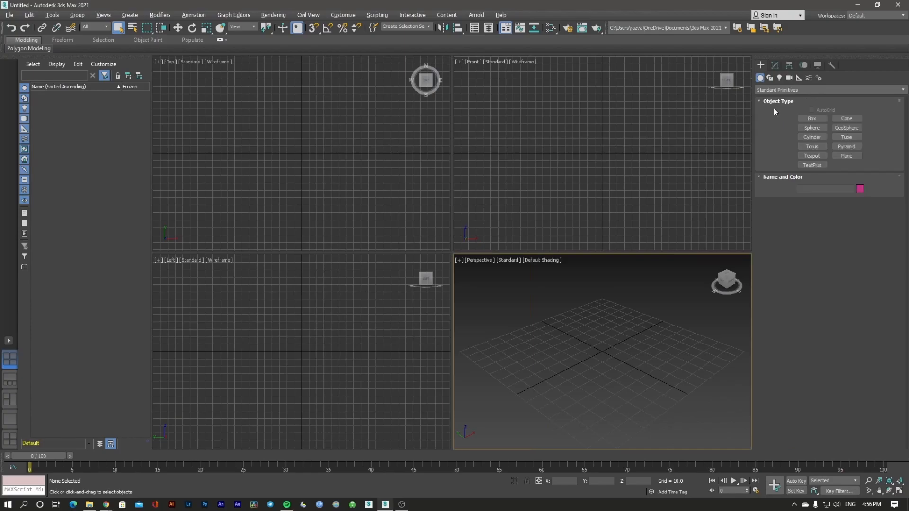
Dock the Command Panel with the Left option and return it using the Right dock option
right_click(807, 58)
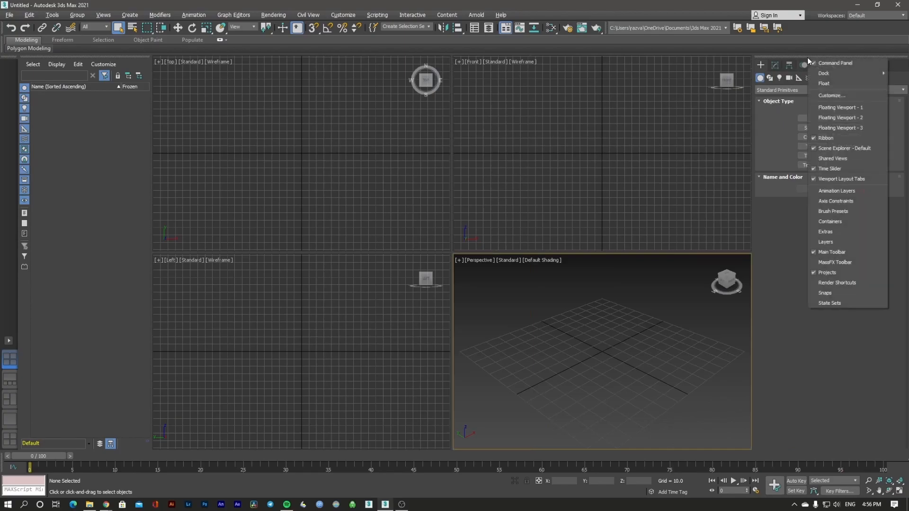
mouse_move(837, 75)
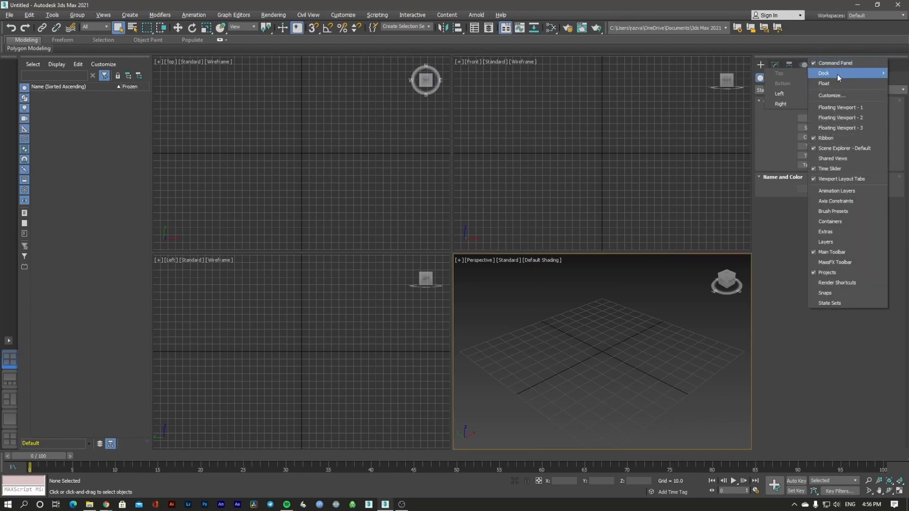
left_click(786, 93)
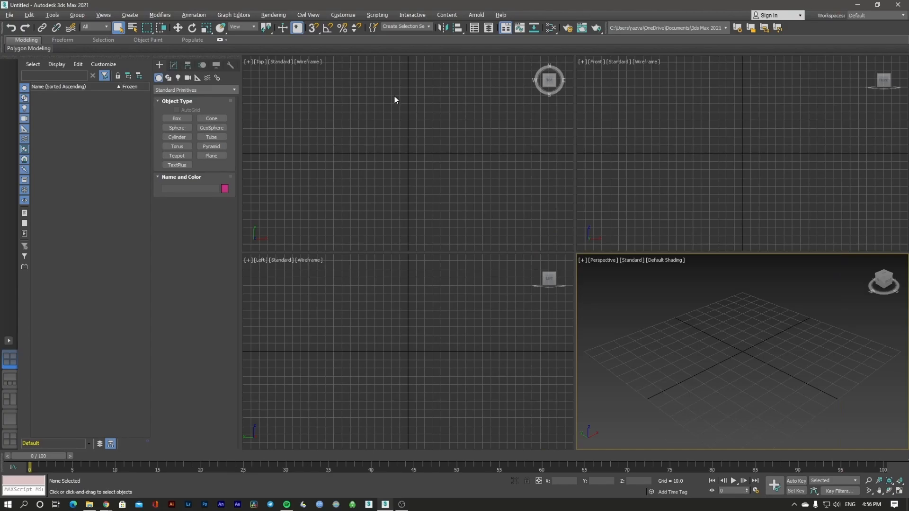
right_click(204, 56)
mouse_move(237, 73)
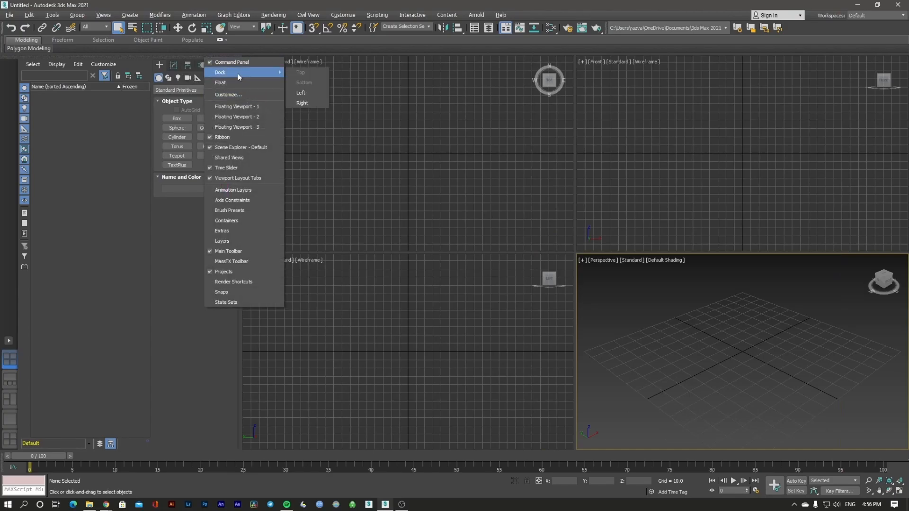
left_click(307, 103)
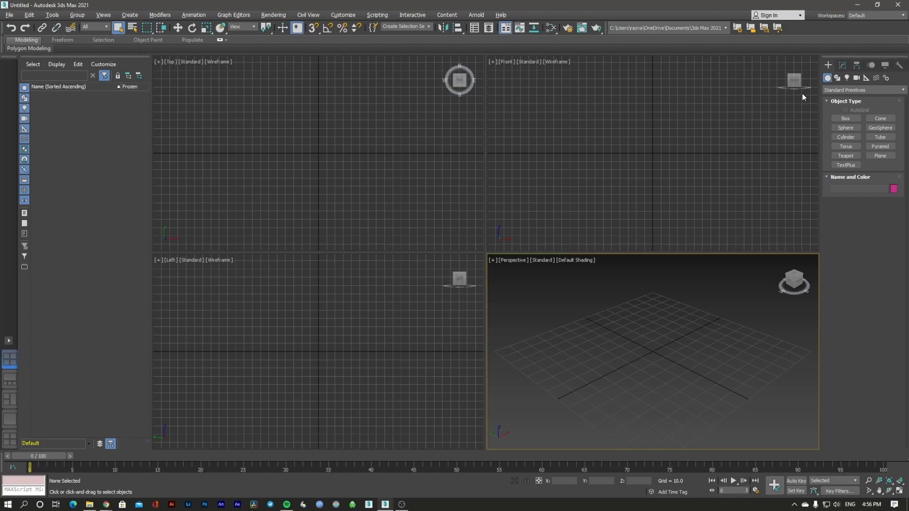
Examine the Modify, Hierarchy, Motion, Display and Utilities sections of the Command Panel in order, two rounds, returning to Create each time
left_click(842, 65)
left_click(856, 65)
left_click(869, 65)
left_click(884, 66)
left_click(898, 66)
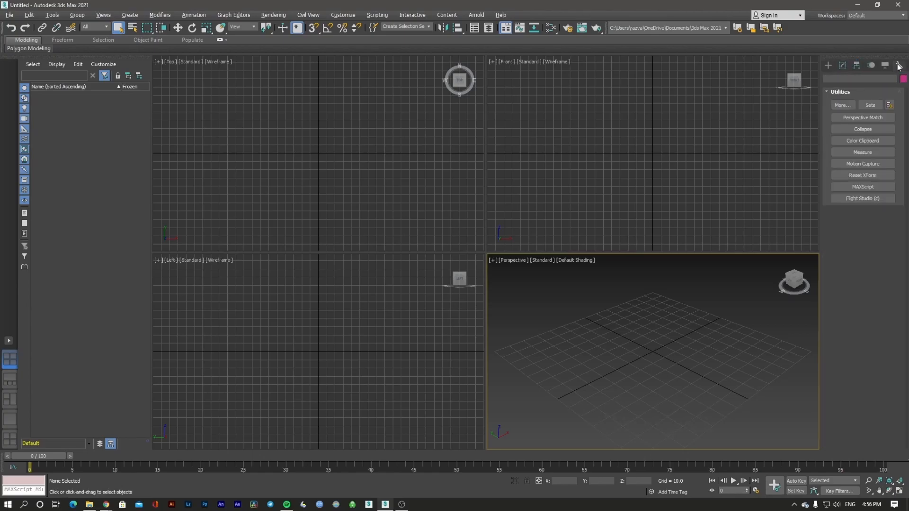
left_click(828, 66)
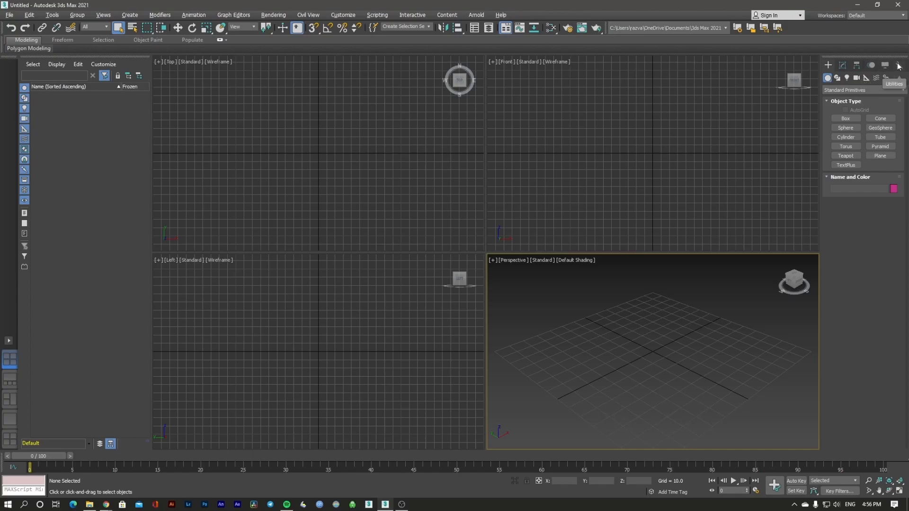
left_click(842, 65)
left_click(853, 65)
left_click(865, 64)
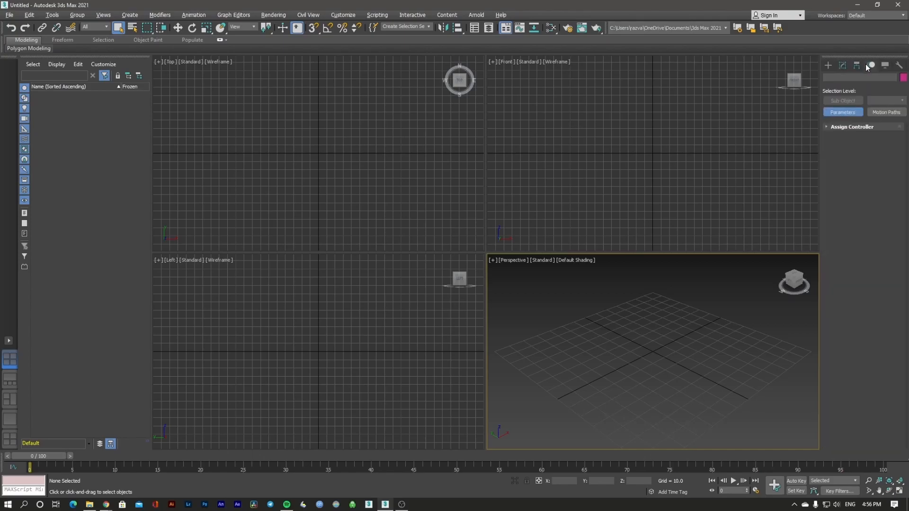
left_click(884, 65)
left_click(899, 65)
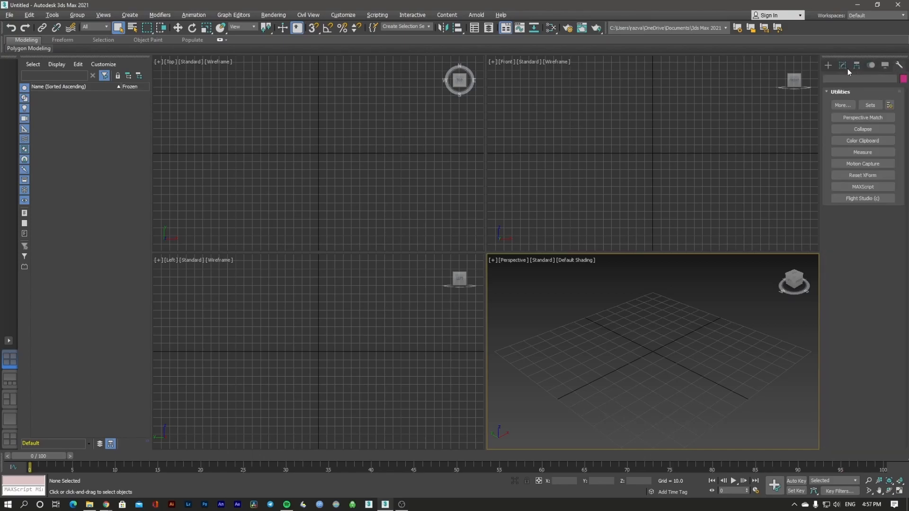
left_click(828, 65)
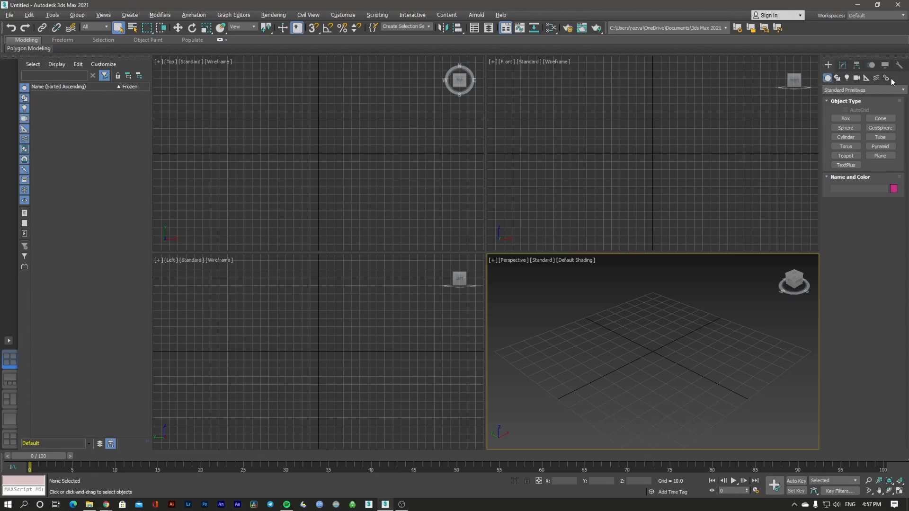
Look through the Shapes, Lights, Cameras, Space Warps and Systems object categories of the Create section
left_click(837, 79)
left_click(847, 78)
left_click(857, 78)
left_click(876, 78)
left_click(886, 78)
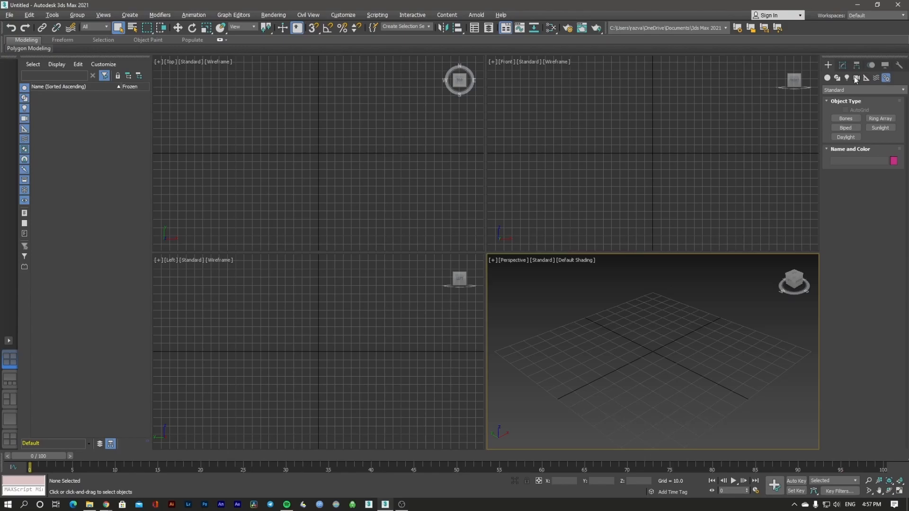
Review the Shapes, Lights, Cameras and Helpers object categories and go back through them to Geometry
left_click(837, 78)
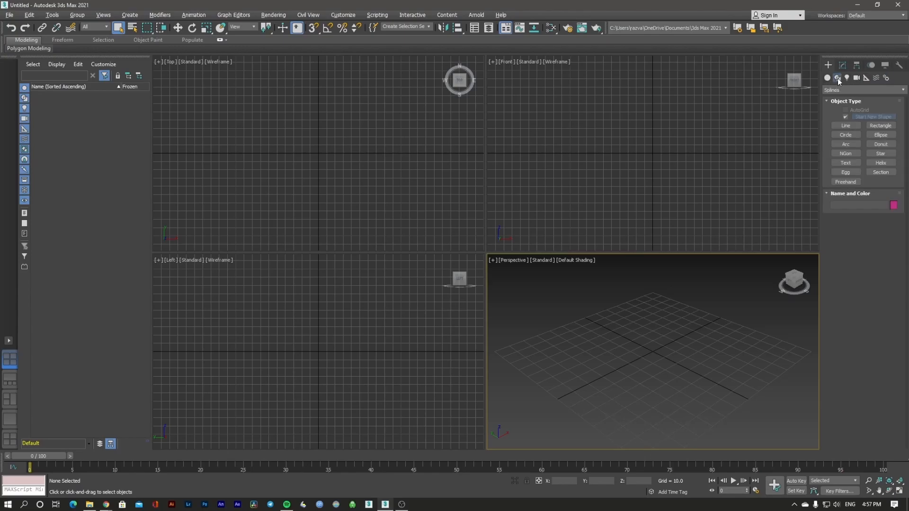
left_click(847, 78)
left_click(856, 78)
left_click(866, 78)
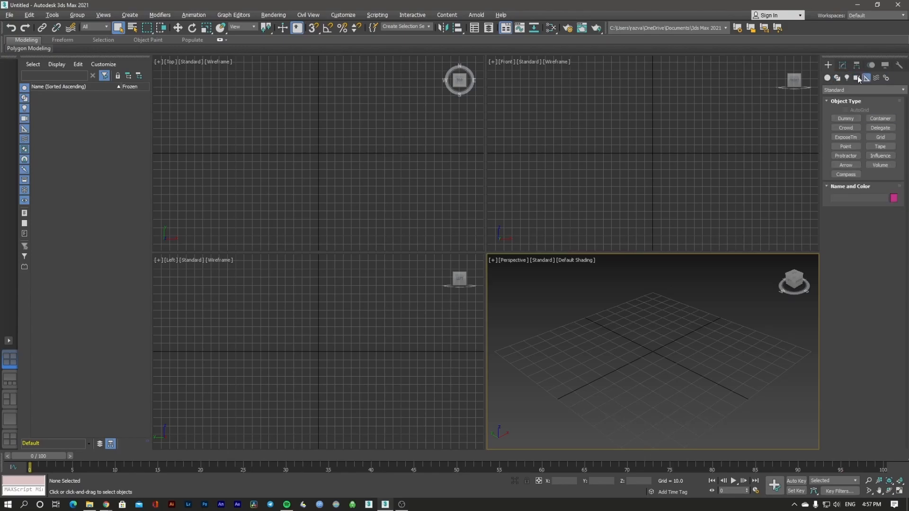
left_click(856, 78)
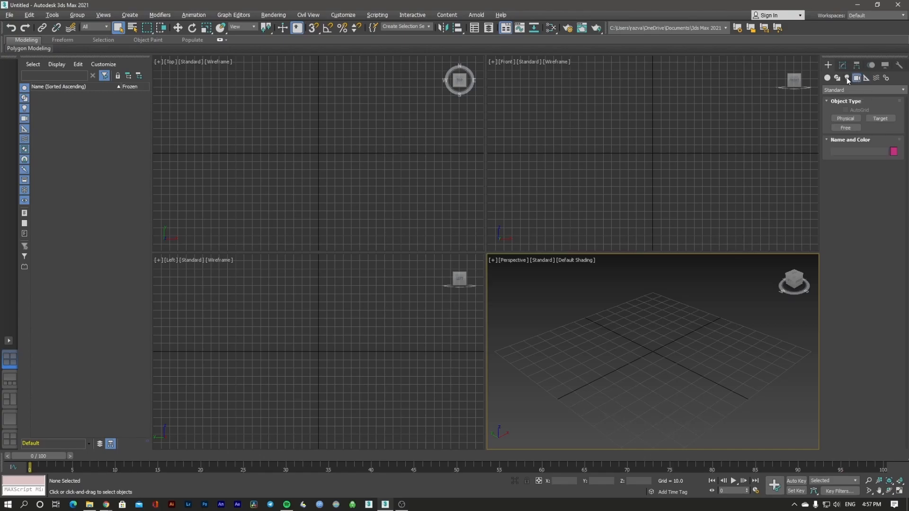
left_click(847, 78)
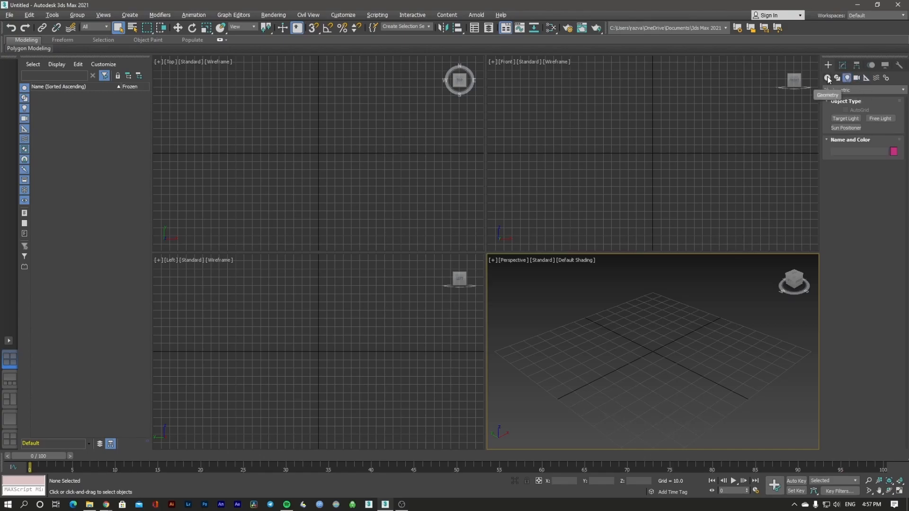
left_click(828, 78)
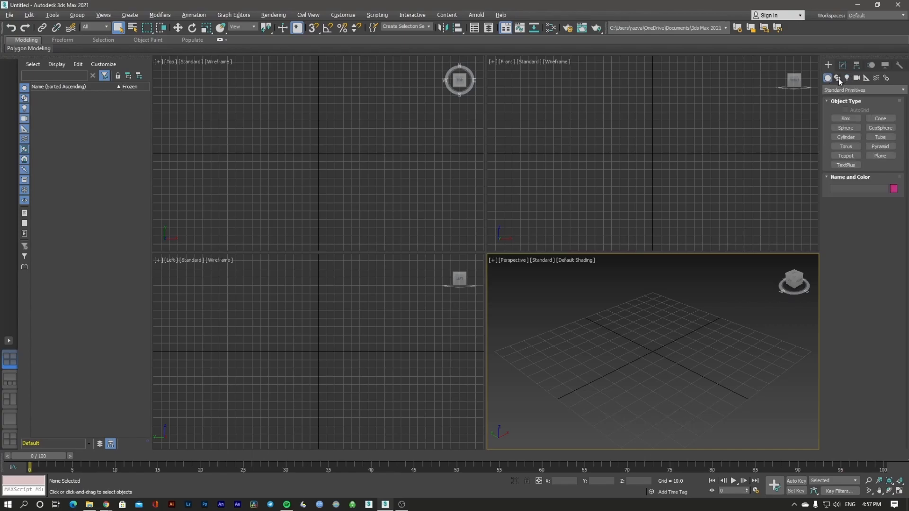
Go over the Shapes, Cameras, Helpers, Space Warps and Systems categories once more, ending on Geometry
left_click(838, 78)
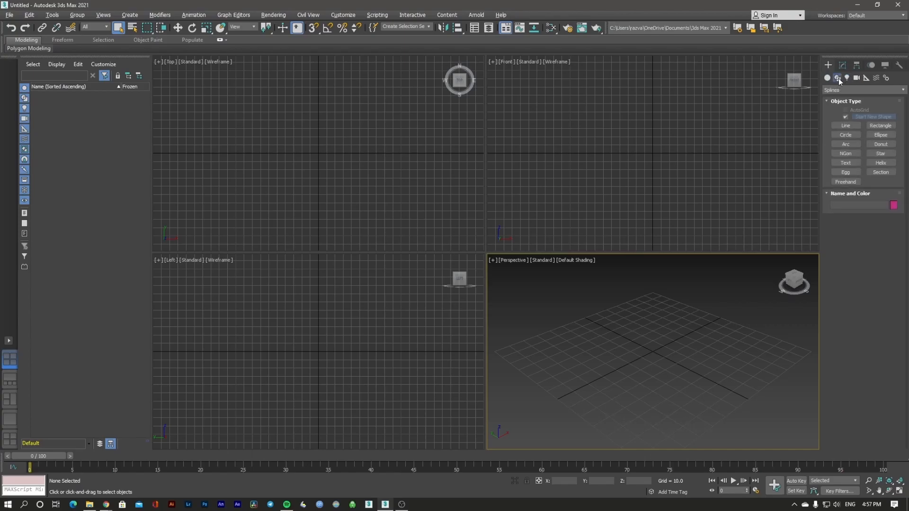
left_click(856, 79)
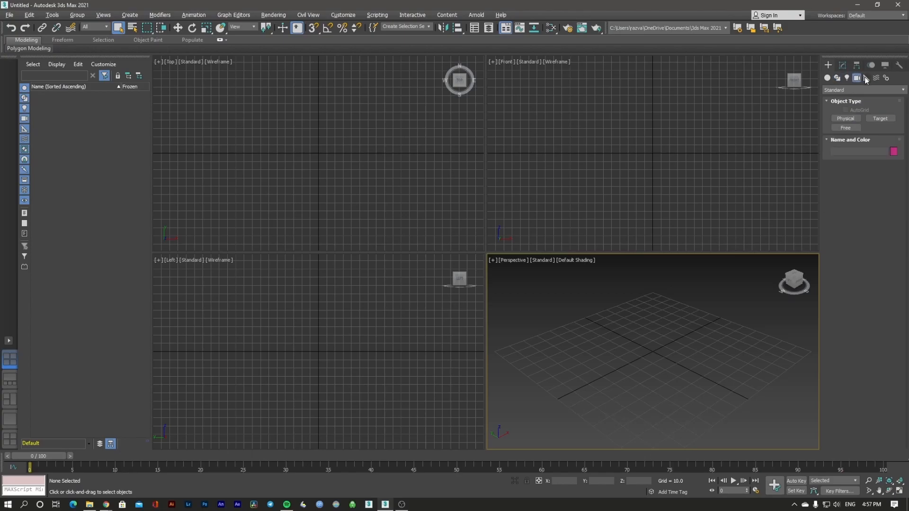
left_click(865, 78)
left_click(875, 78)
left_click(885, 78)
left_click(828, 78)
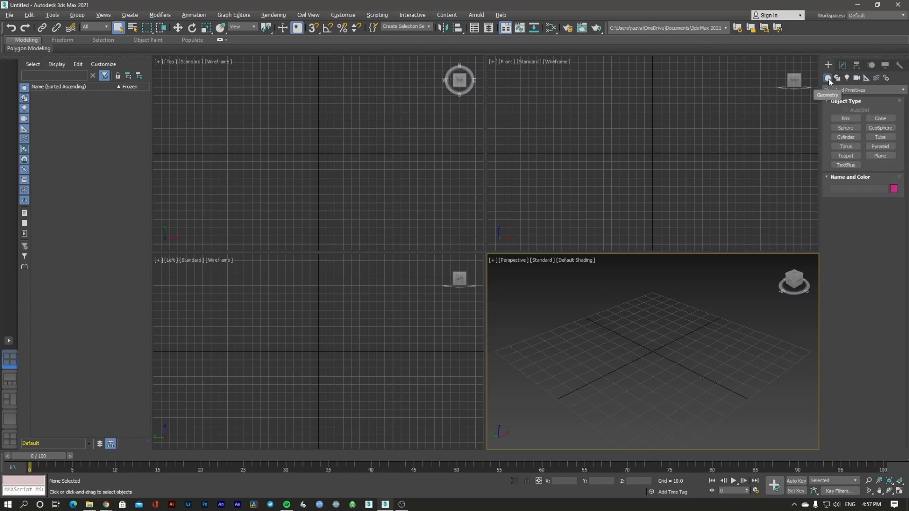
Examine the available geometry types, including the Extended Primitives and Stairs object sets, and return to Standard Primitives
left_click(839, 90)
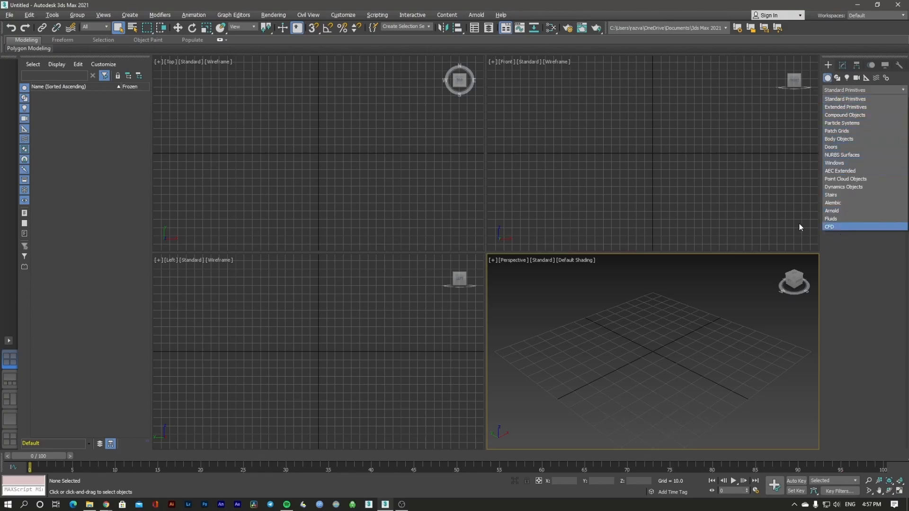
left_click(827, 78)
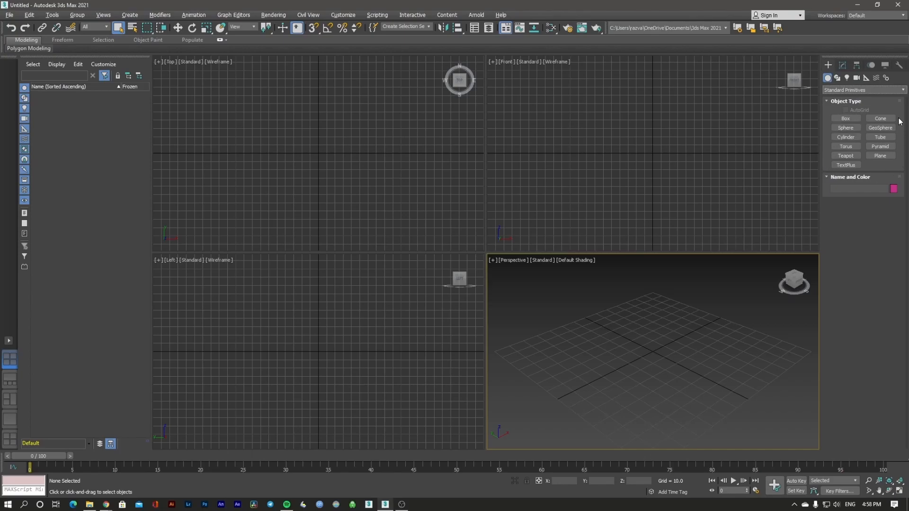
left_click(834, 90)
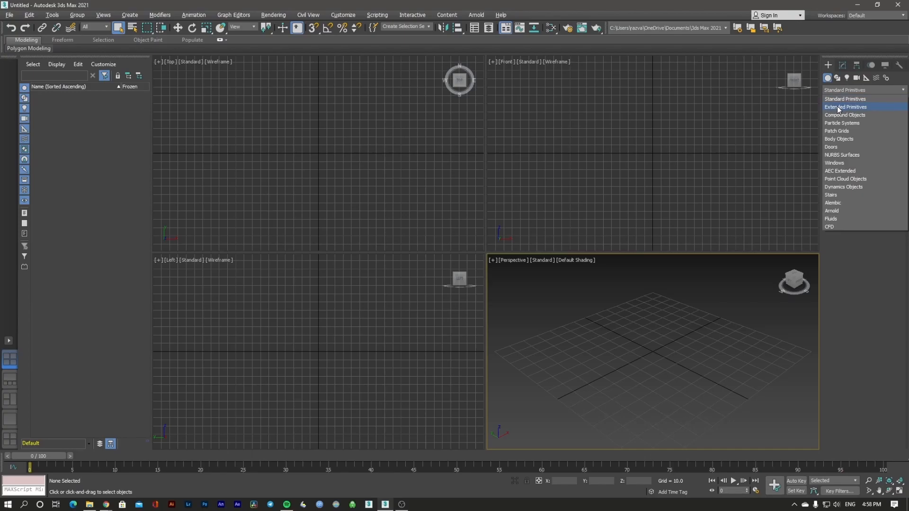
left_click(838, 107)
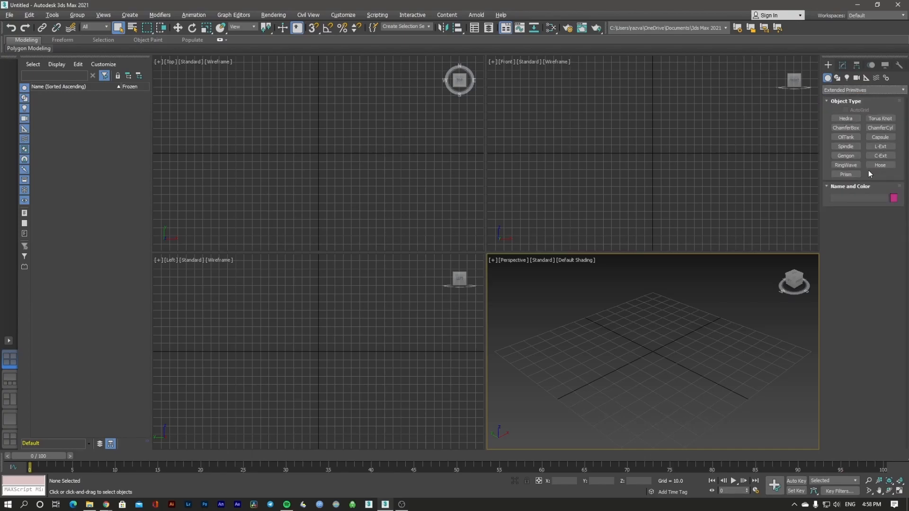
left_click(841, 89)
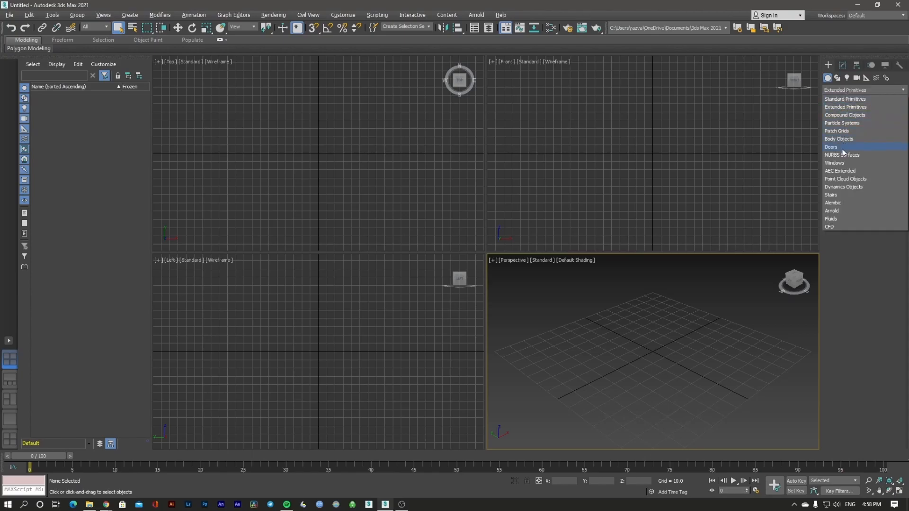
left_click(842, 194)
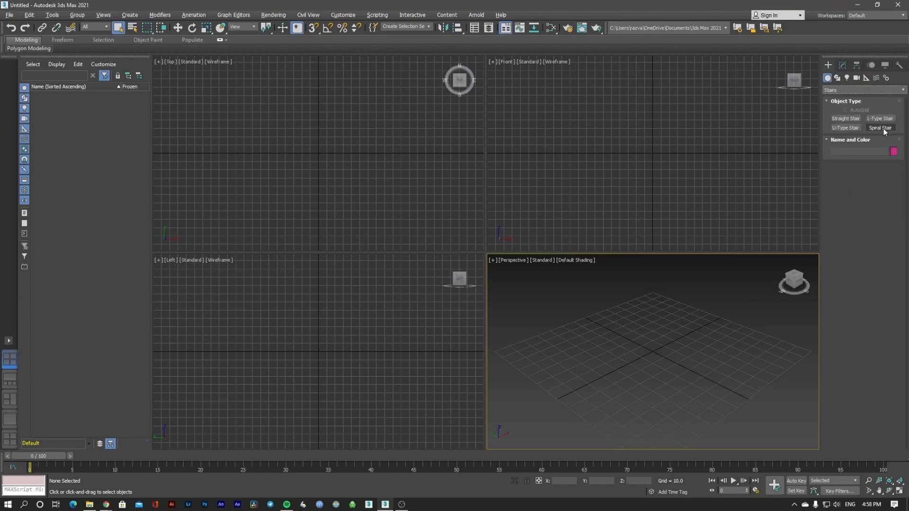
left_click(829, 90)
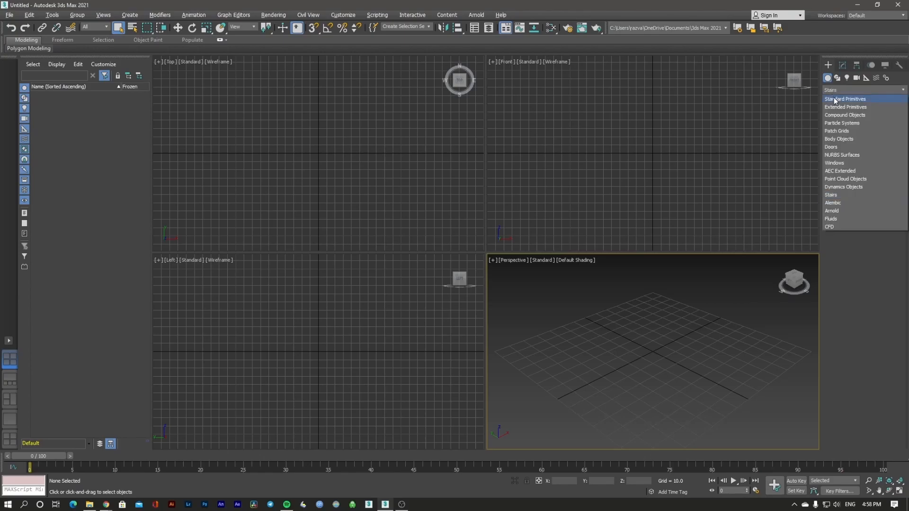
left_click(835, 97)
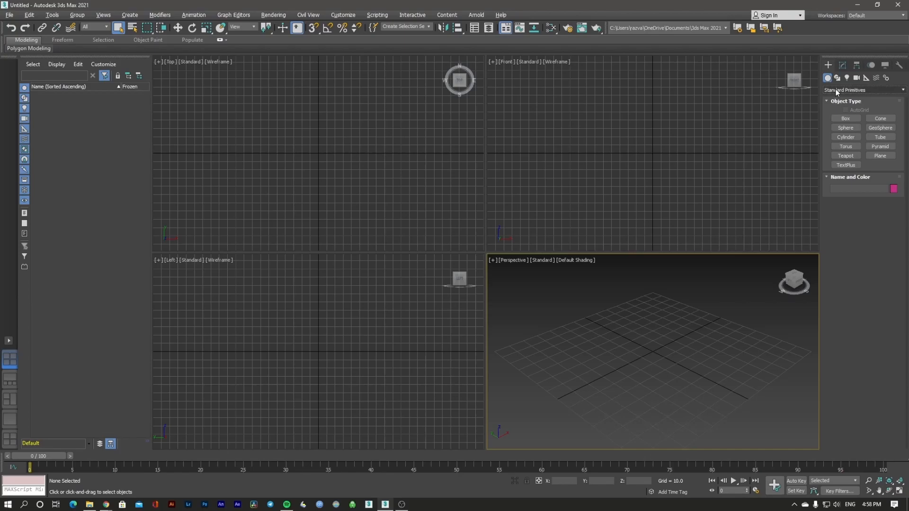
Create a box in the middle of the Perspective viewport, about 89 long, 68 wide and 39 high
left_click(848, 118)
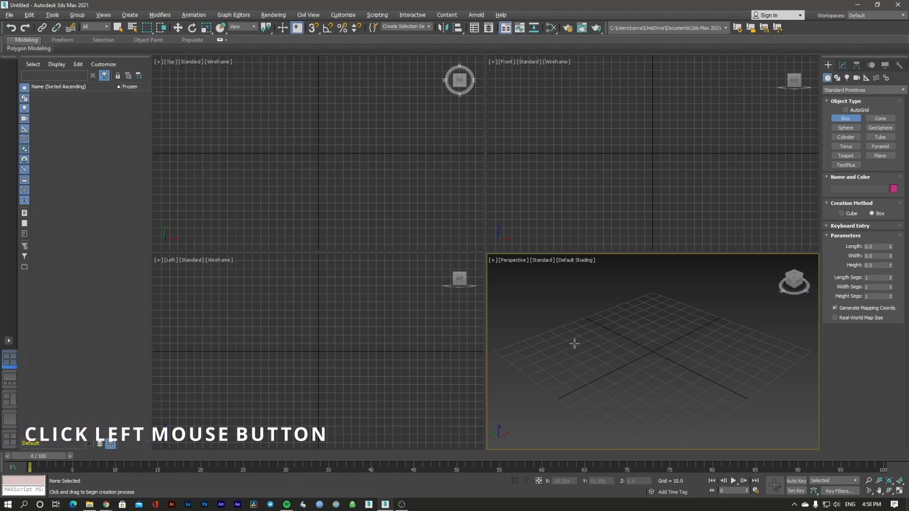
left_click_drag(571, 345, 749, 356)
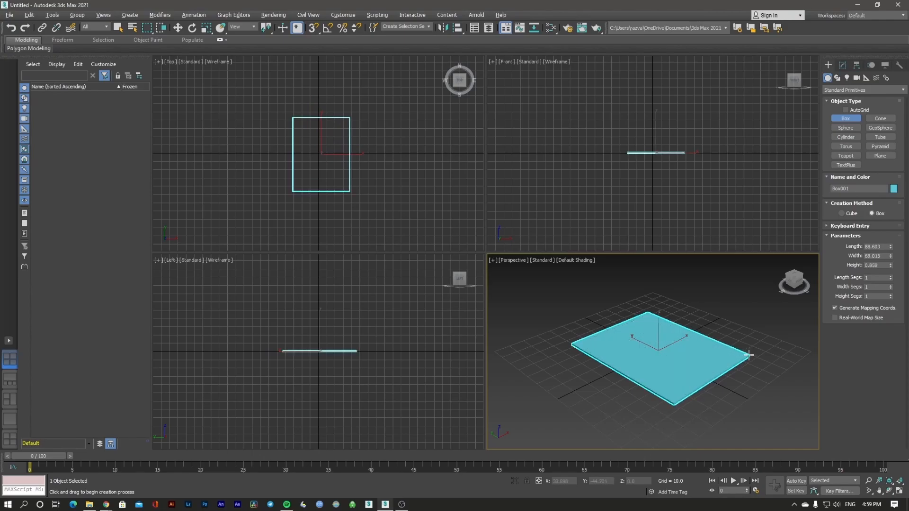
left_click(748, 355)
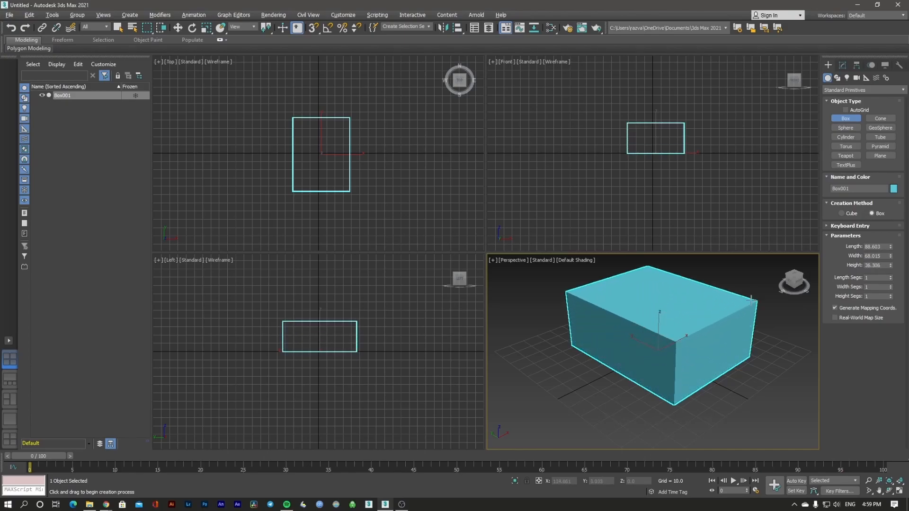
left_click(746, 296)
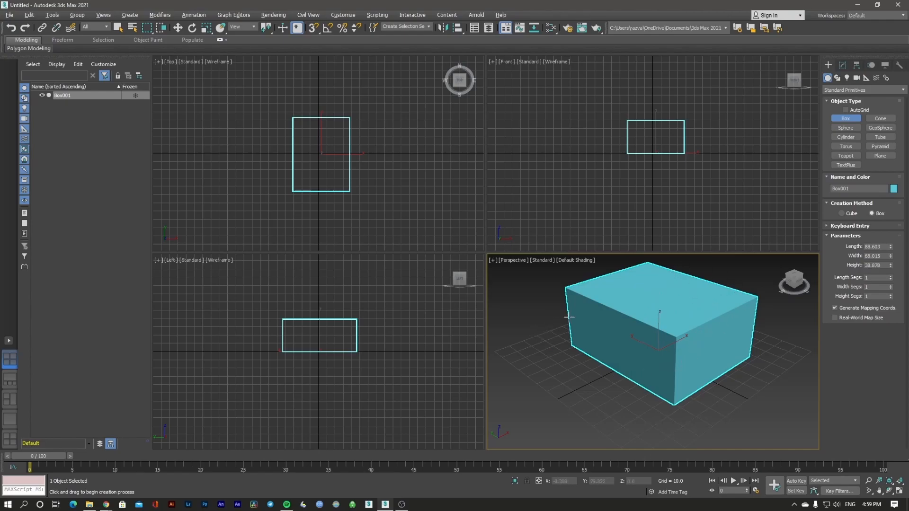
Add three smaller boxes around the near sides of the large box in the Perspective viewport
left_click_drag(539, 367, 657, 386)
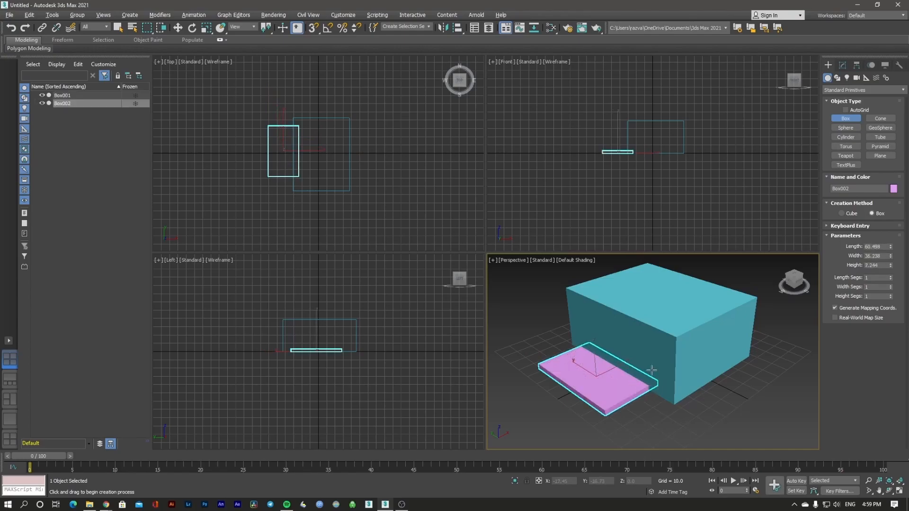
left_click(646, 348)
left_click_drag(722, 394, 630, 408)
left_click(667, 372)
left_click_drag(760, 392, 755, 337)
Create a thin upright box about 31 long, 9 wide and 47 high between the two front boxes, and end box creation
left_click_drag(737, 387, 704, 362)
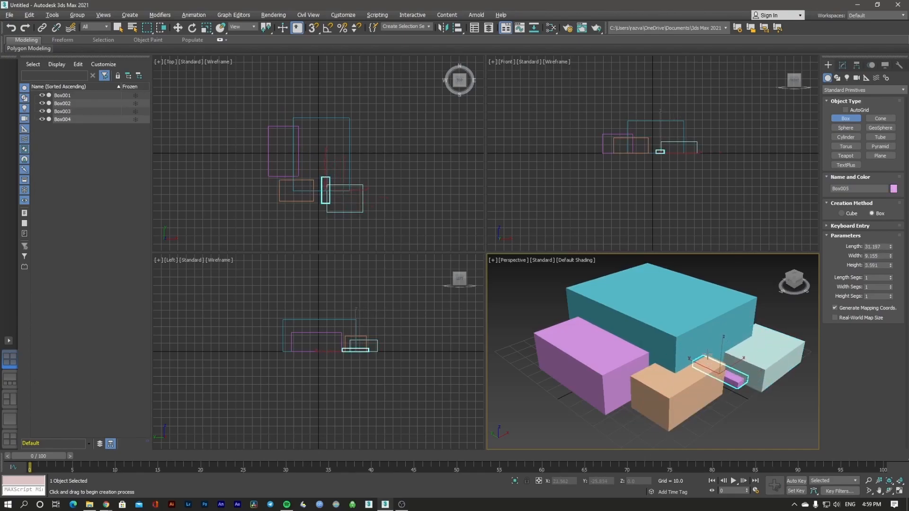
left_click(727, 274)
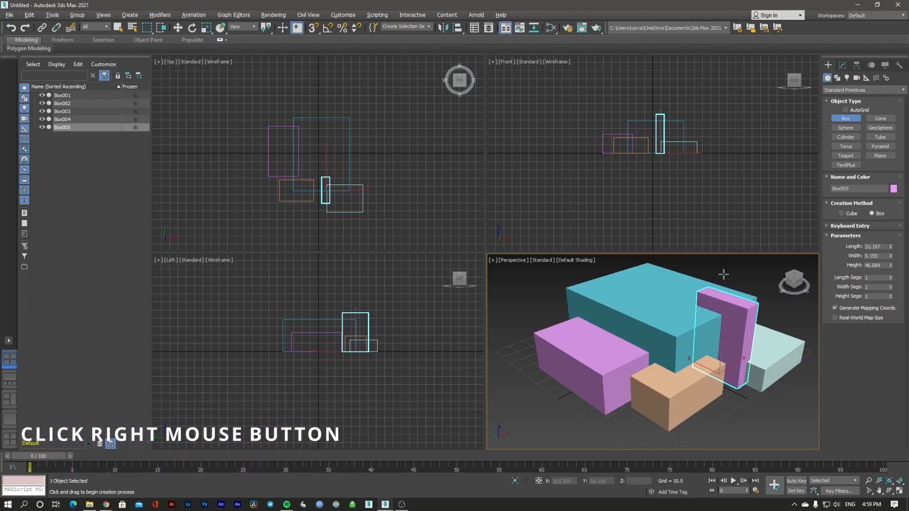
right_click(724, 274)
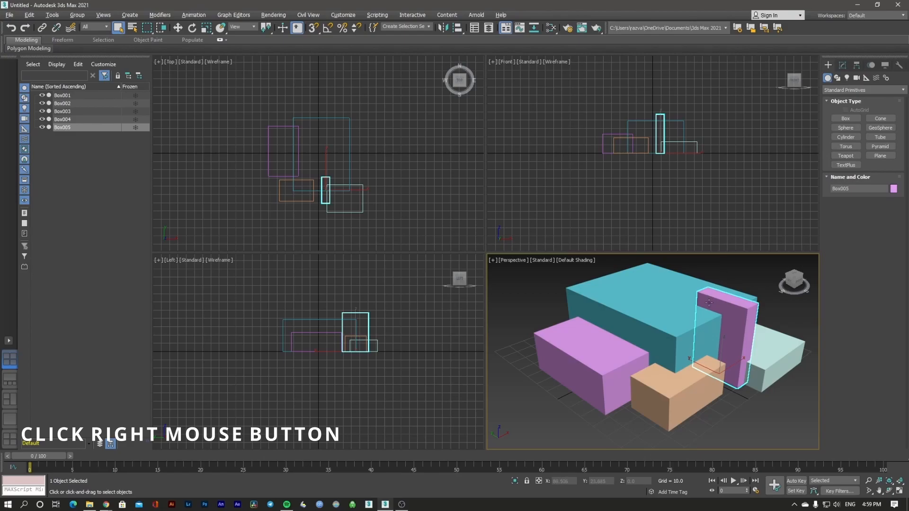
Open the Select From Scene list of the boxes, close it without choosing anything, and activate the Select Object tool
left_click(725, 273)
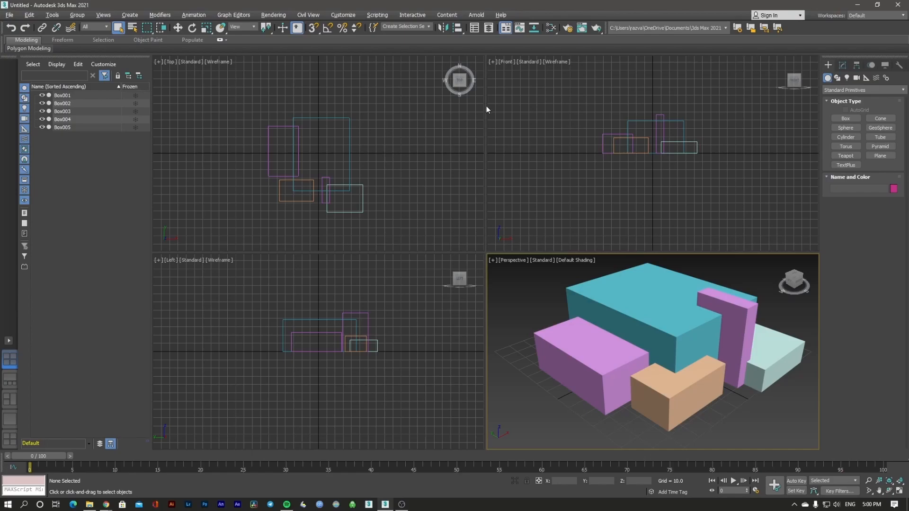
left_click(132, 27)
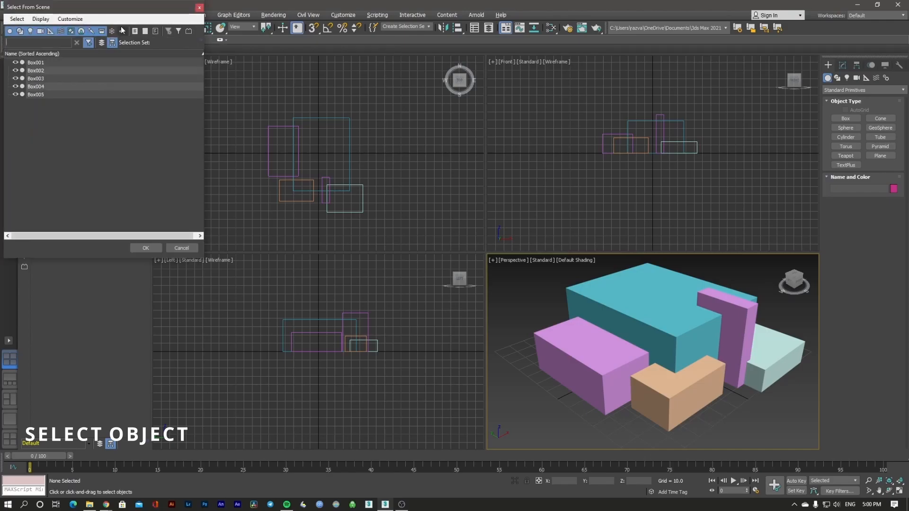
left_click(199, 9)
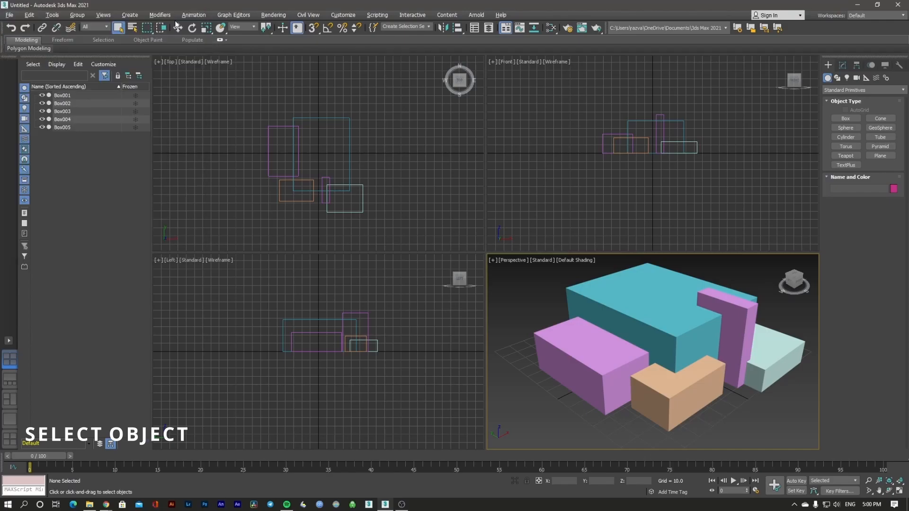
left_click(119, 28)
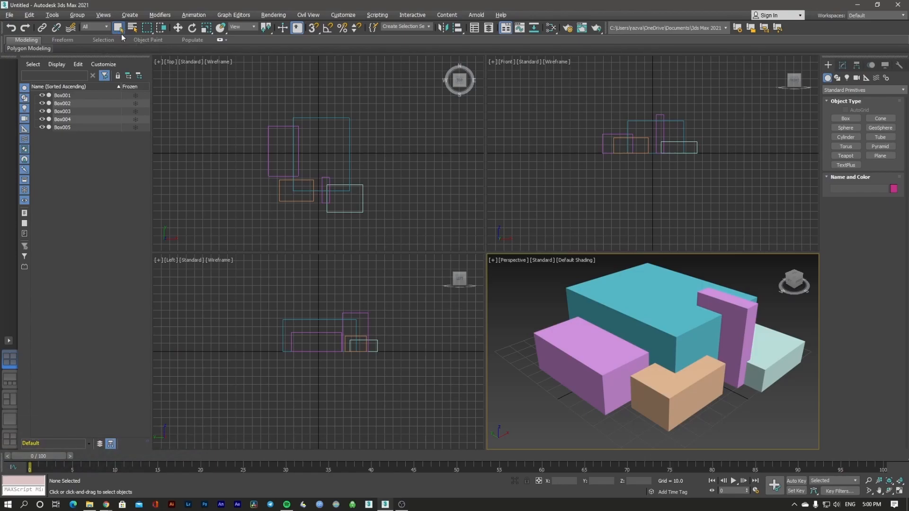
Select the individual boxes one after another in the Perspective viewport to try out the Select Object tool
left_click(565, 346)
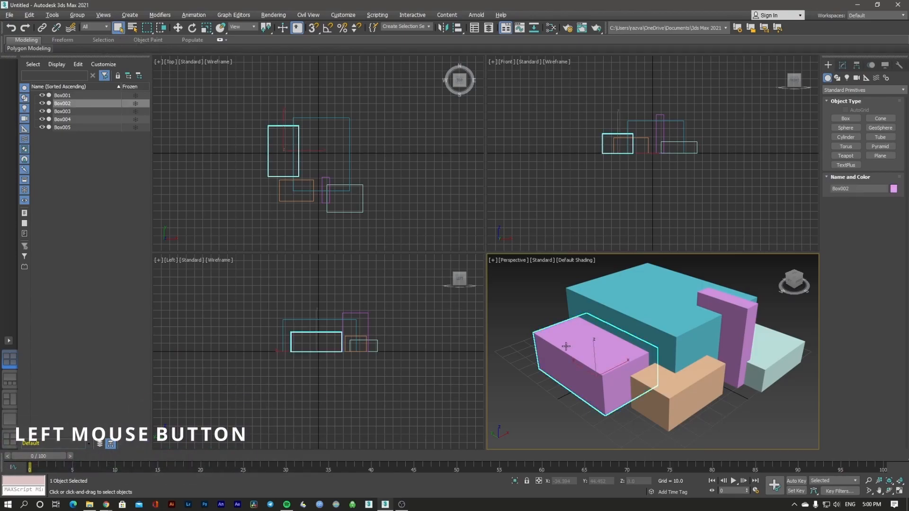
left_click(615, 309)
left_click(754, 342)
left_click(776, 360)
left_click(697, 385)
left_click(604, 376)
left_click(634, 319)
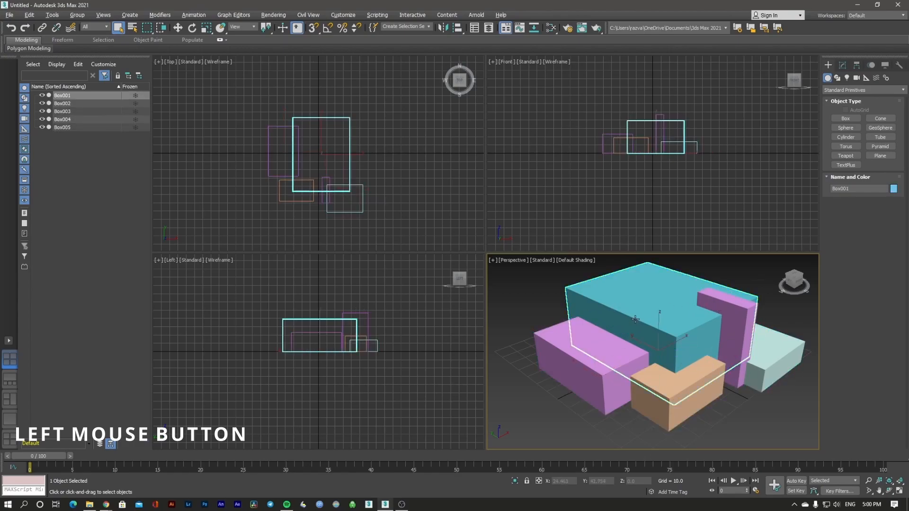
left_click(728, 331)
left_click(778, 357)
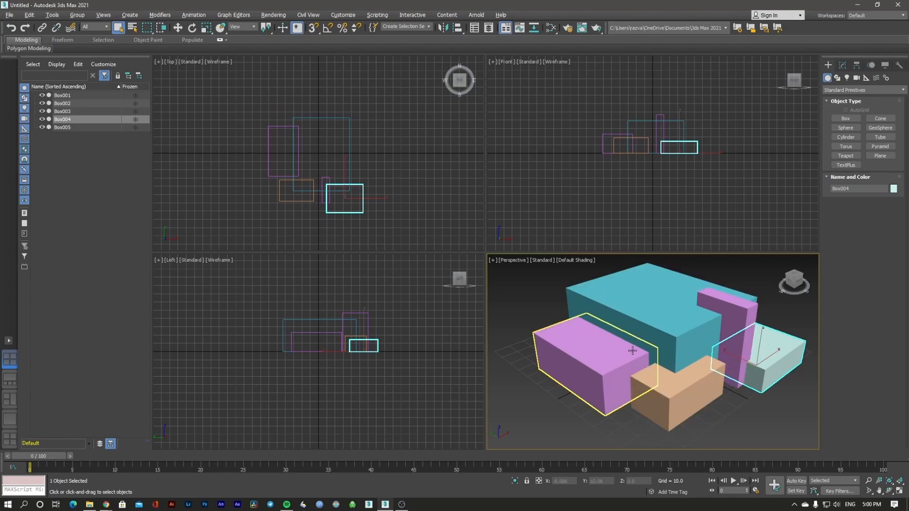
Delete all five boxes from the scene one by one, starting with the purple box beside the large one
left_click(563, 339)
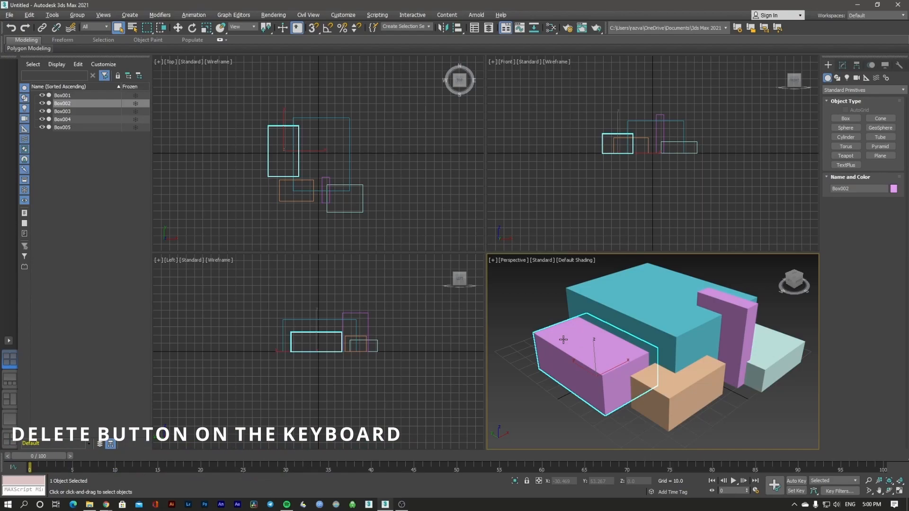
key("Delete")
left_click(595, 318)
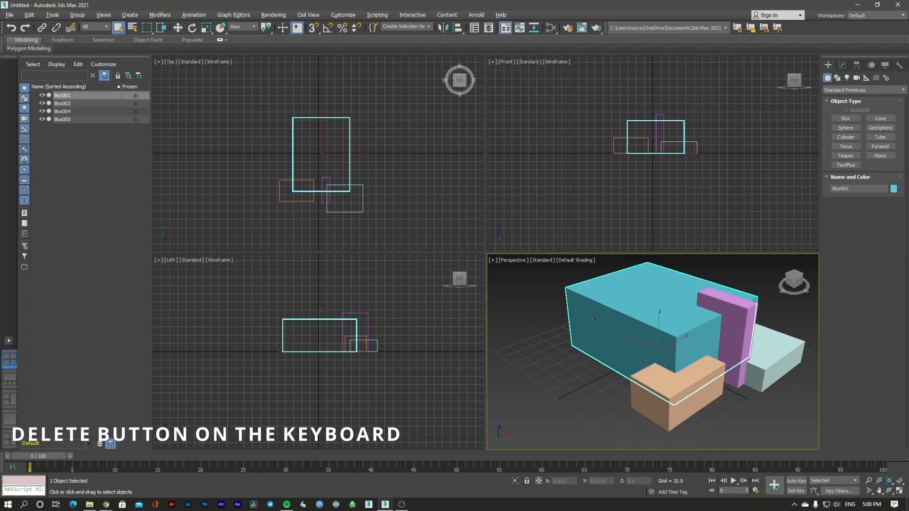
key("Delete")
left_click(704, 303)
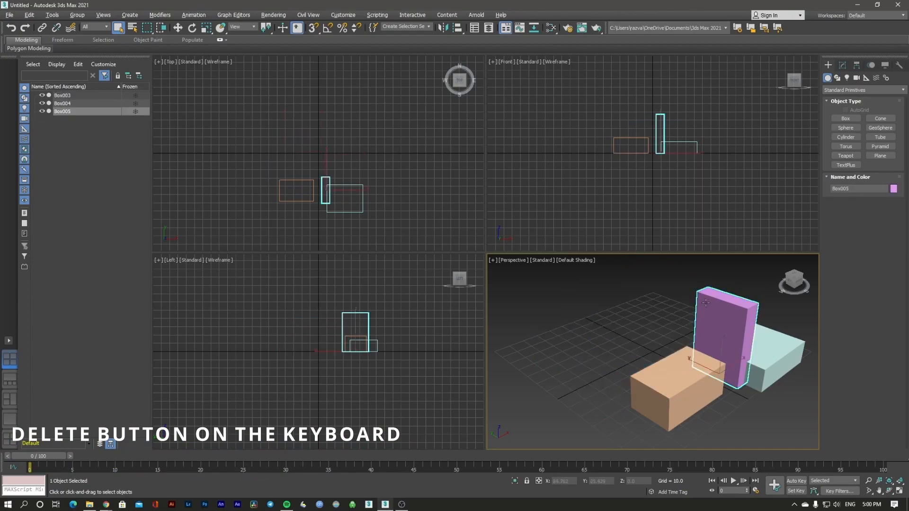
key("Delete")
left_click(750, 351)
key("Delete")
left_click(689, 372)
key("Delete")
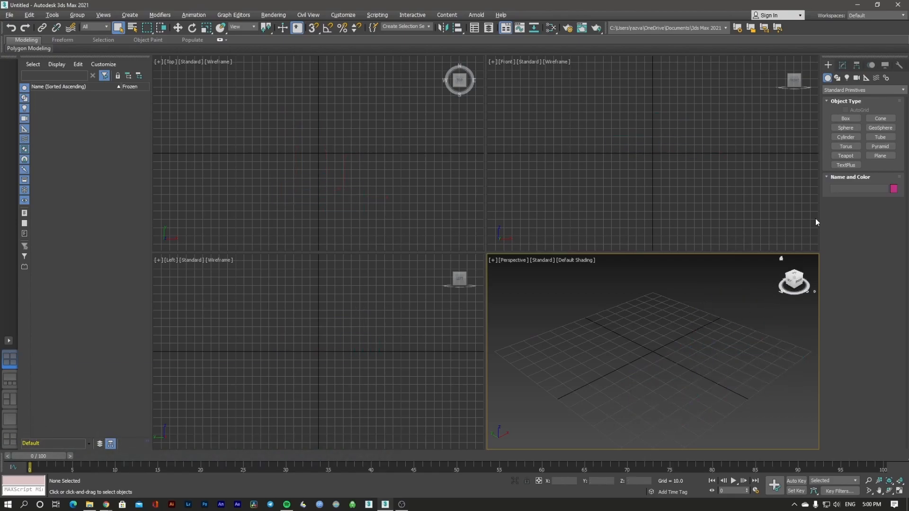
Create a sphere with a radius of about 39 in the middle of the Perspective viewport, surround it with five smaller spheres, and end sphere creation
left_click(845, 128)
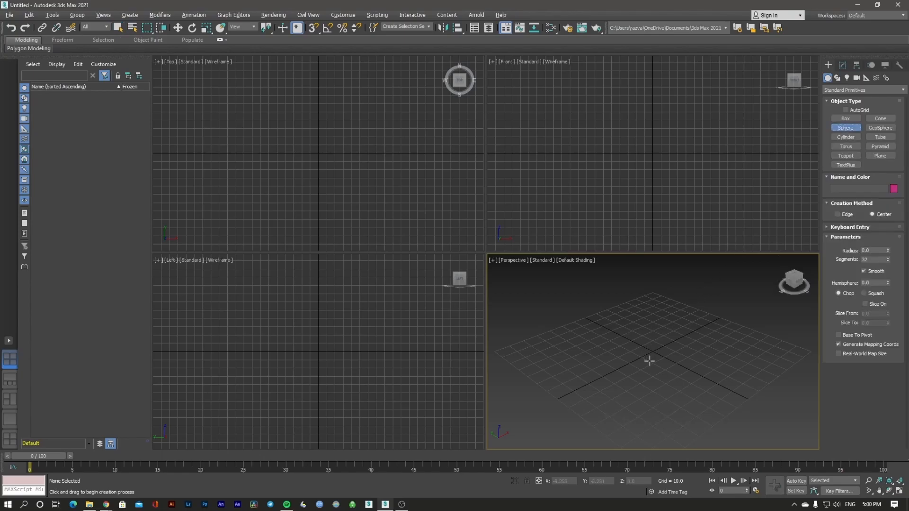
left_click_drag(649, 361, 659, 329)
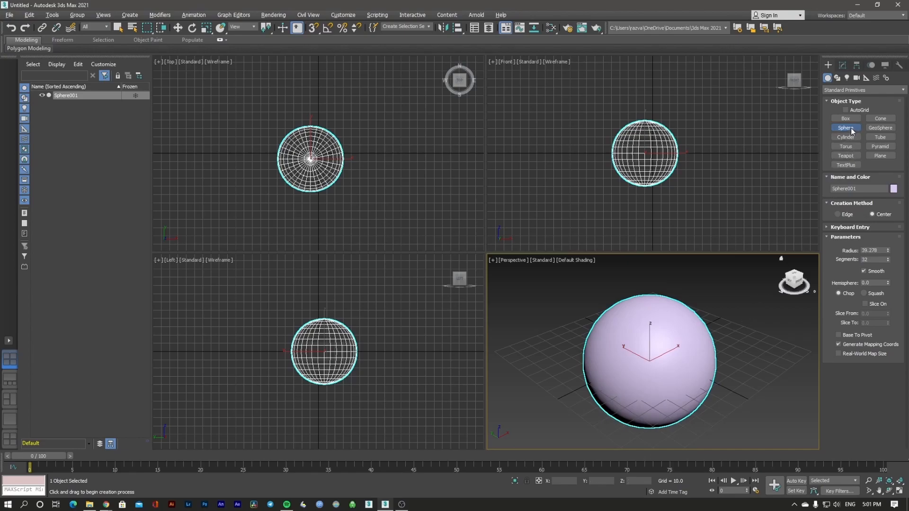
left_click_drag(737, 351, 736, 334)
left_click_drag(717, 388, 748, 389)
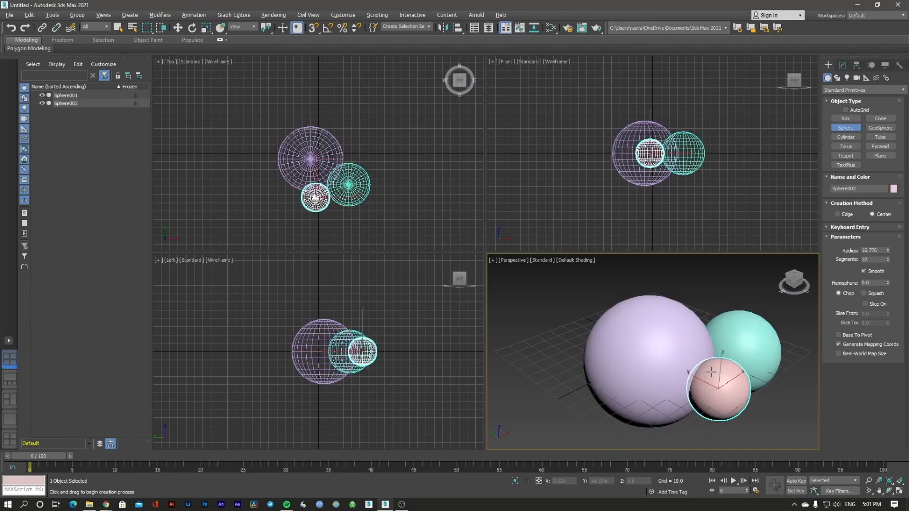
left_click_drag(582, 377, 611, 360)
left_click_drag(591, 326, 625, 327)
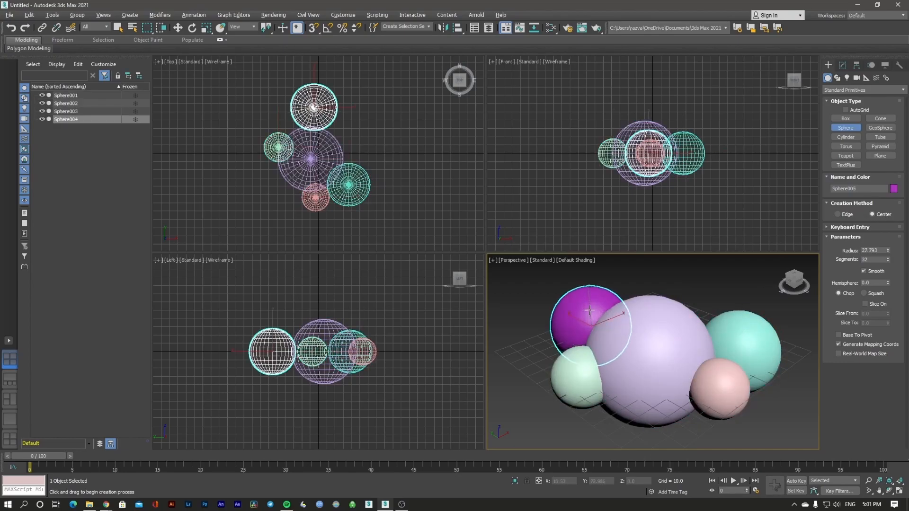
left_click_drag(702, 320, 726, 320)
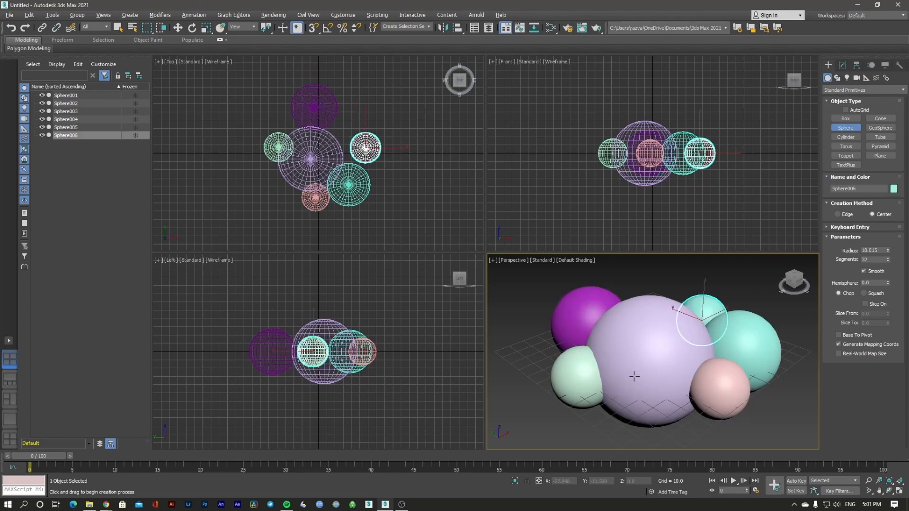
right_click(638, 332)
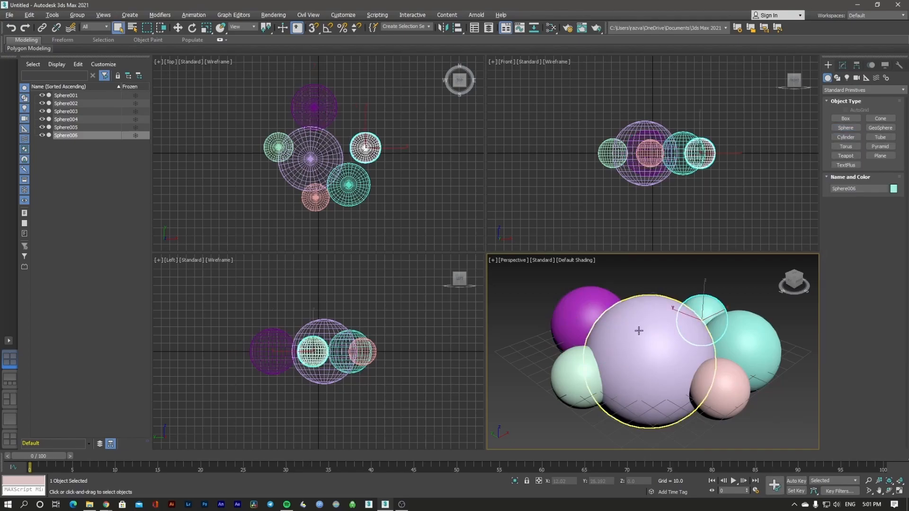
Select all six spheres together with a selection region in the Perspective viewport and delete them
left_click_drag(517, 277, 632, 333)
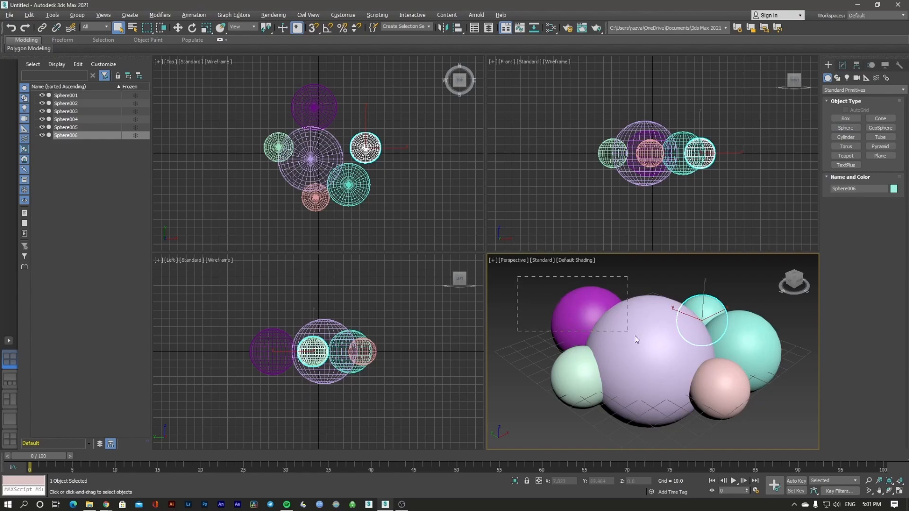
left_click_drag(776, 414, 781, 414)
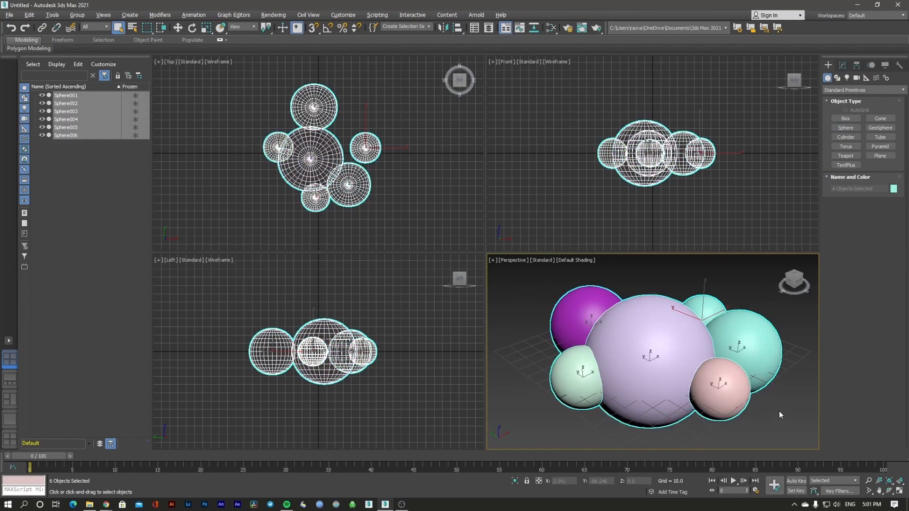
key("Delete")
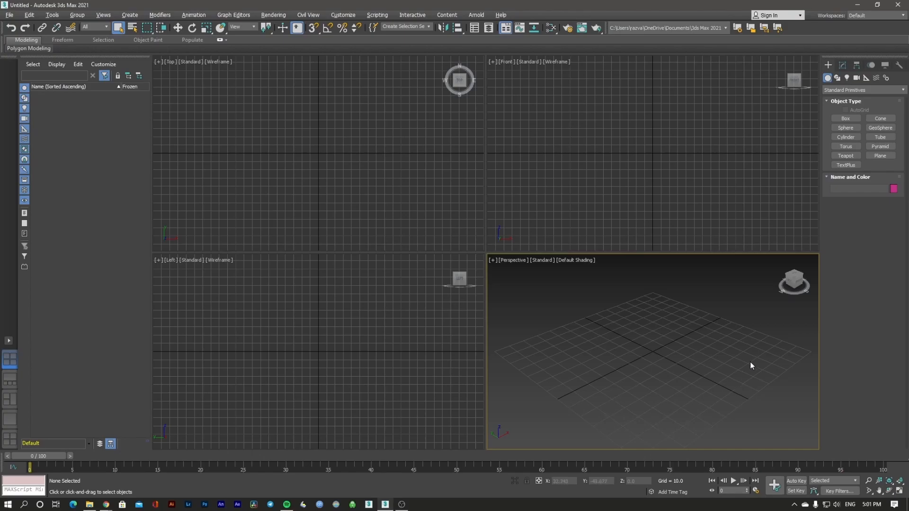
Create a box about 52 long, 71 wide and 40 high in the Perspective viewport, and delete it again
left_click(845, 119)
left_click_drag(665, 334, 633, 416)
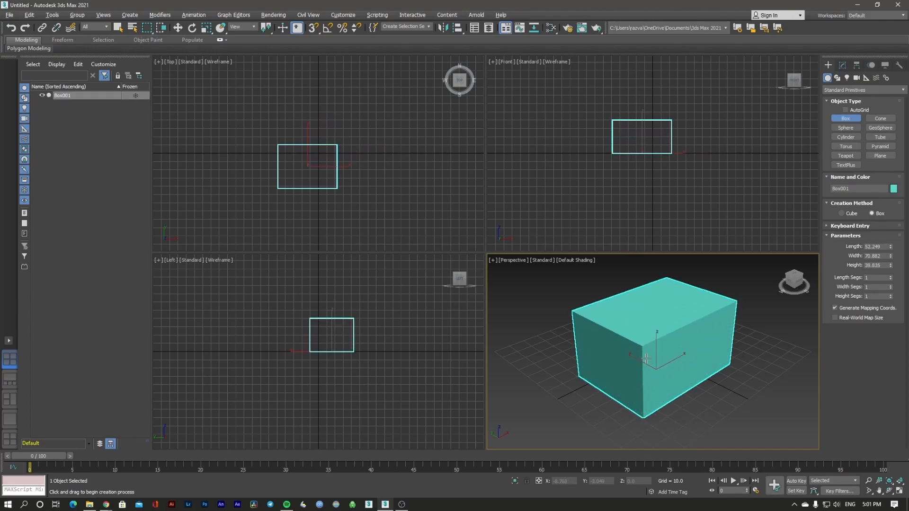
middle_click_drag(678, 347, 673, 350)
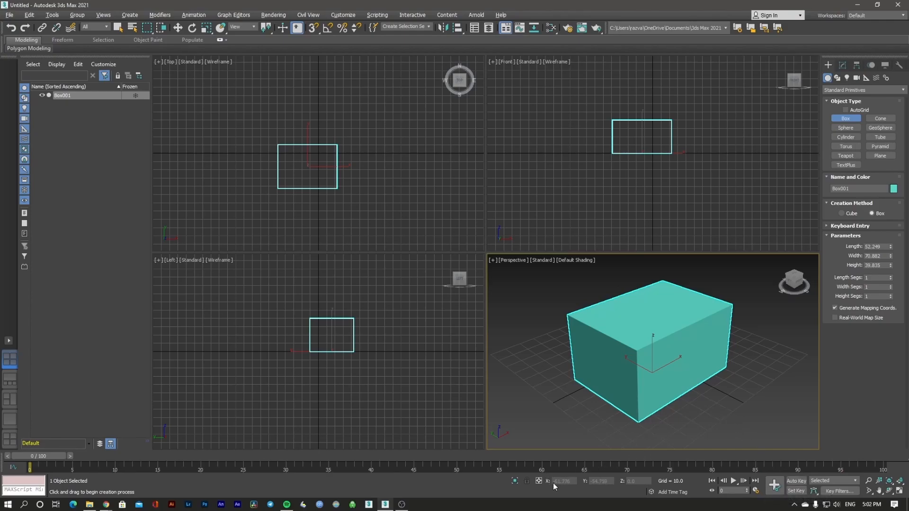
right_click(667, 363)
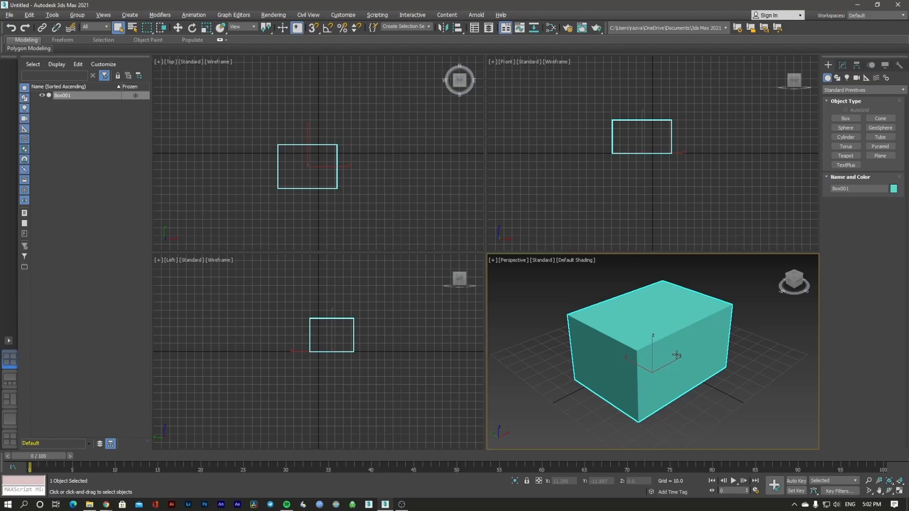
key("Delete")
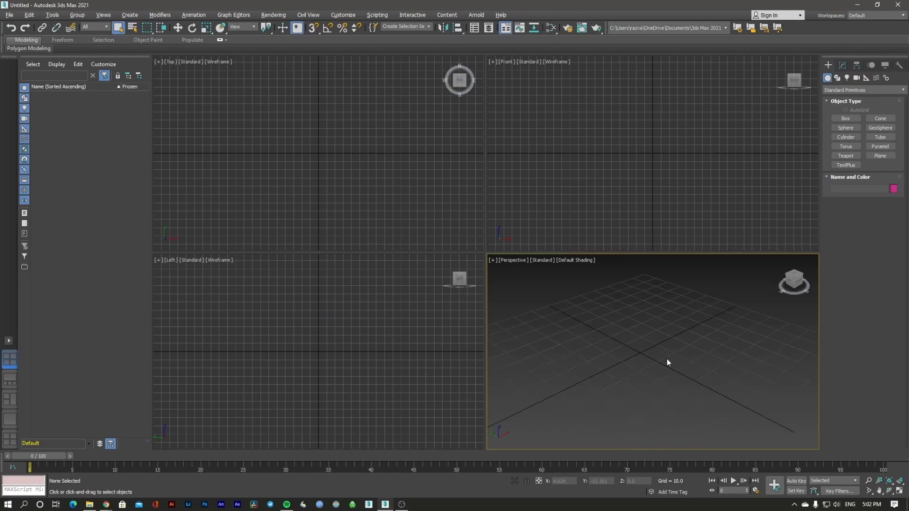
Maximize the Perspective viewport so it fills the whole viewport area
scroll(649, 353, "down", 5)
left_click(898, 492)
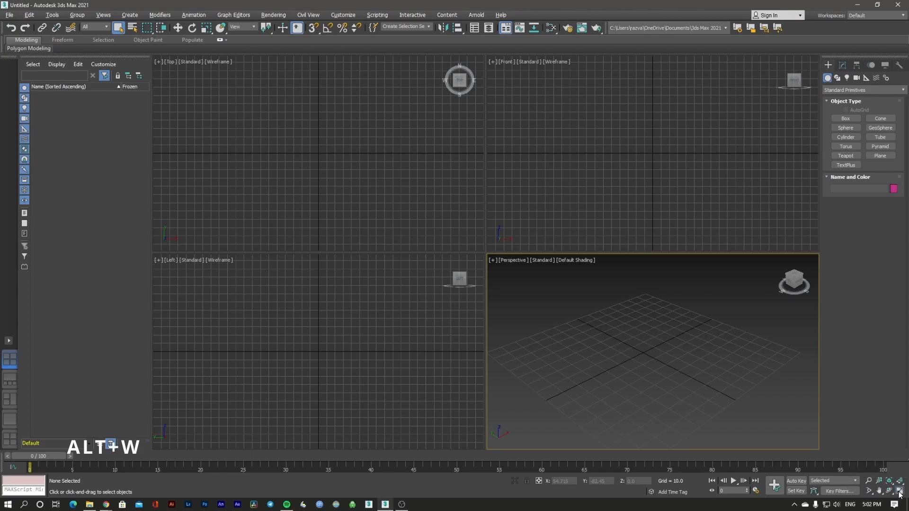
middle_click_drag(462, 282, 482, 258)
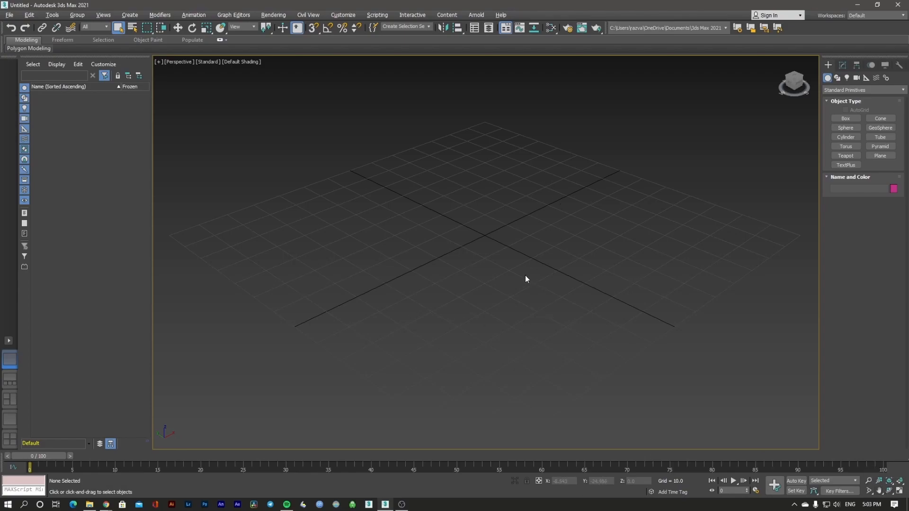
Try out the Orbit and Pan View tools on the empty grid in the maximized Perspective viewport
left_click(890, 492)
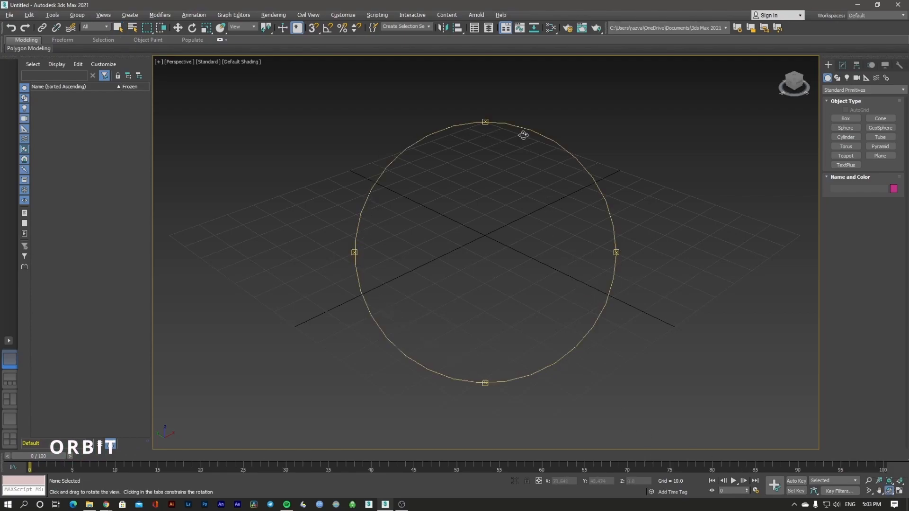
left_click_drag(501, 238, 537, 266)
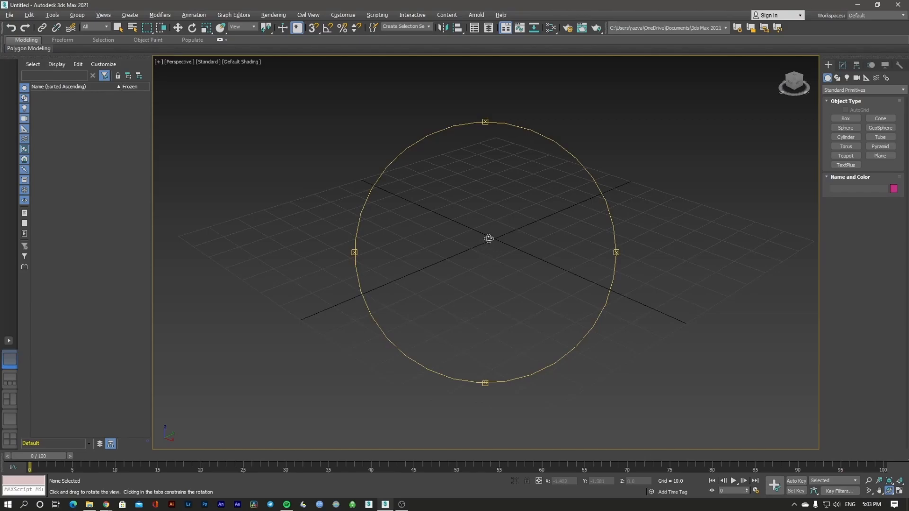
left_click(879, 491)
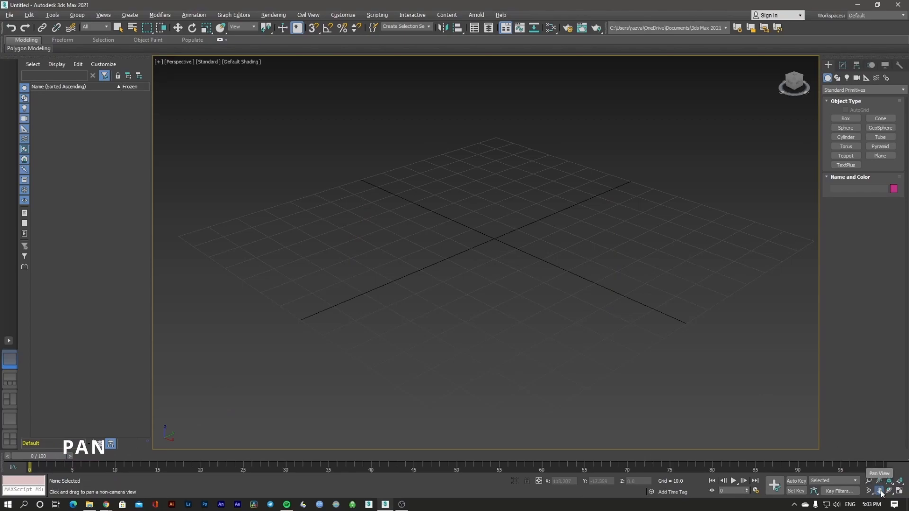
left_click_drag(521, 229, 529, 257)
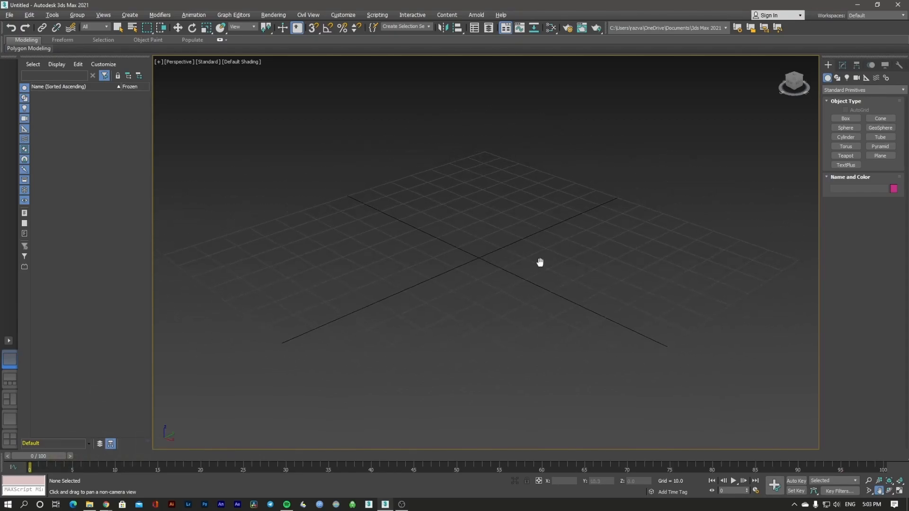
Create a box about 42 long, 67 wide and 23 high near the middle of the grid
left_click(845, 118)
left_click_drag(404, 241, 651, 264)
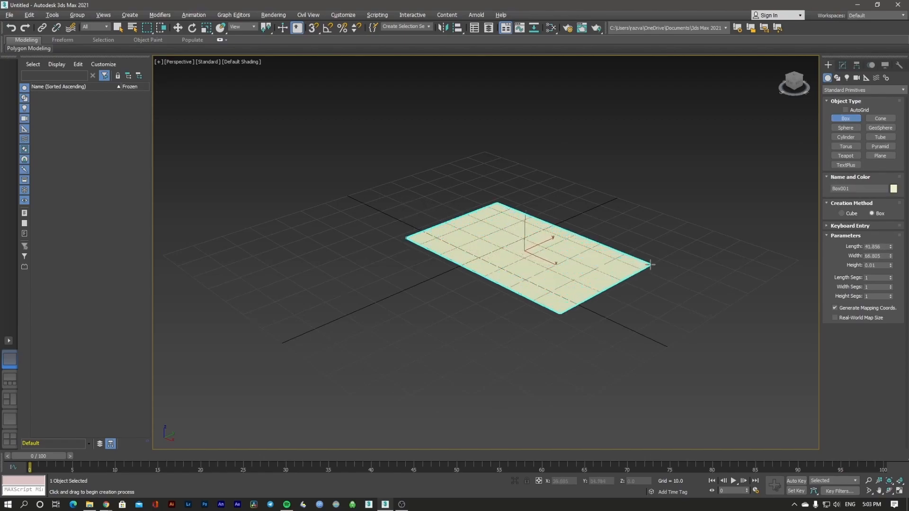
left_click(604, 222)
left_click(595, 194)
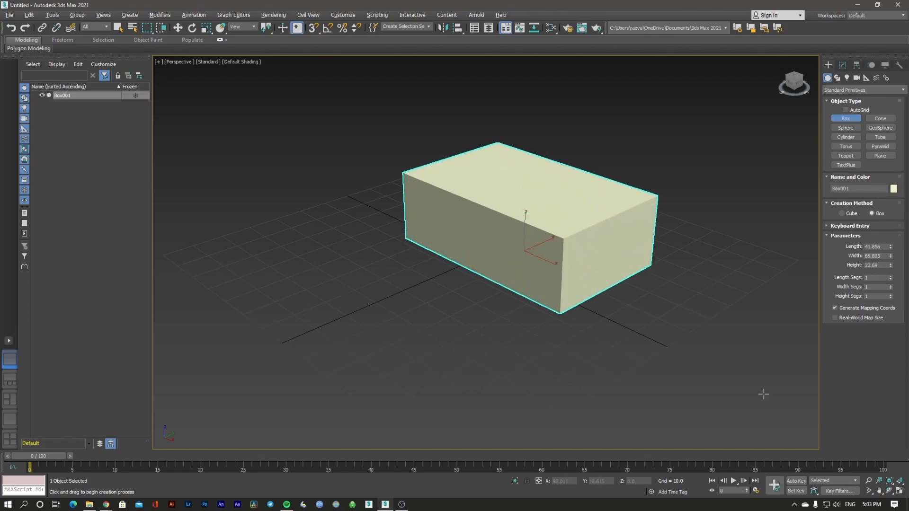
Pan the view with Pan View and orbit around the box to view it from different sides
left_click(879, 491)
left_click_drag(575, 216, 573, 234)
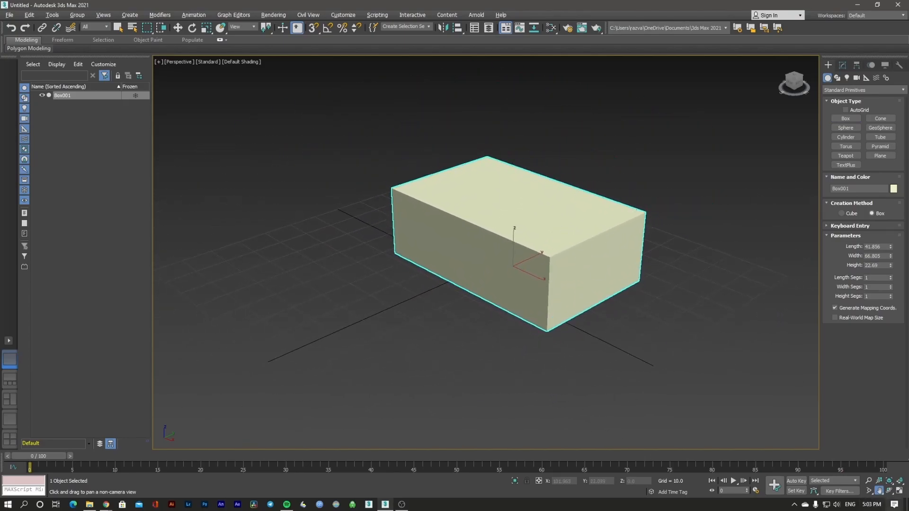
left_click(889, 491)
left_click_drag(544, 238, 407, 285)
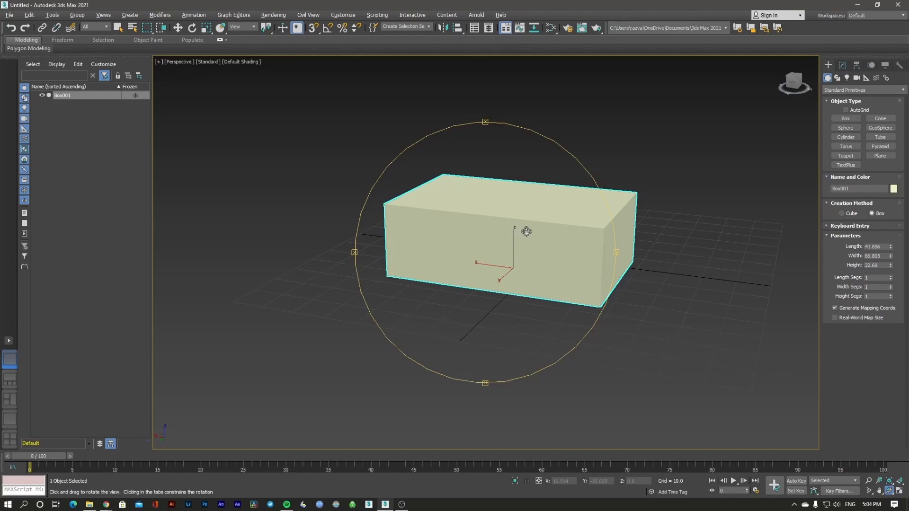
mouse_move(509, 254)
left_mouse_down()
mouse_move(467, 253)
mouse_move(515, 258)
left_mouse_up()
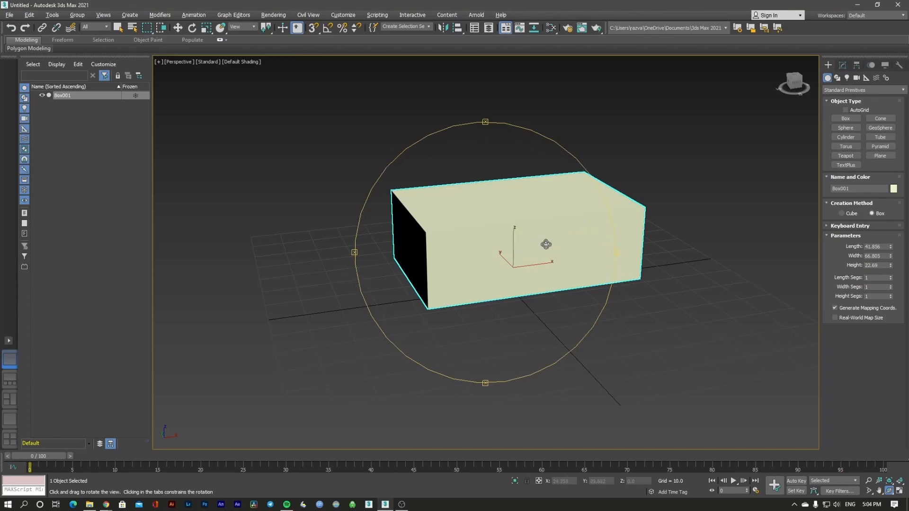
Orbit around the box freely and roll the view to see it from several sides
left_click_drag(525, 297, 493, 266)
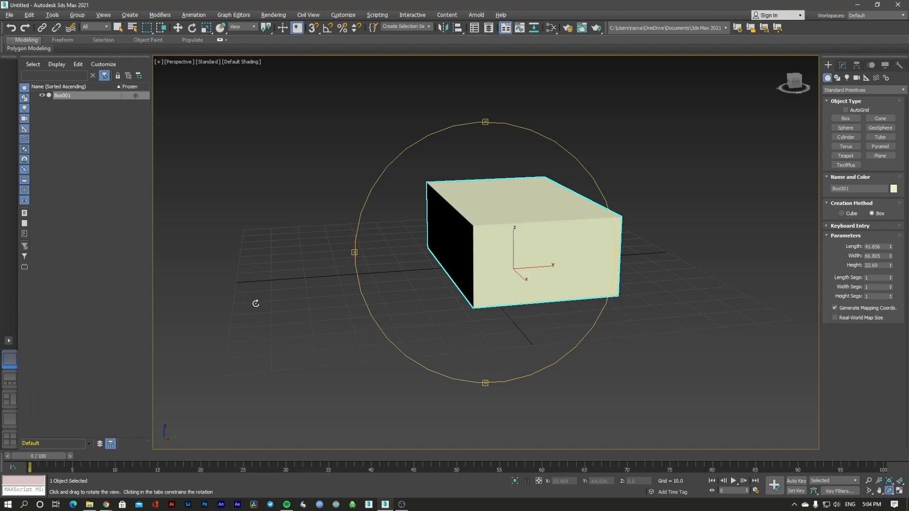
left_click_drag(254, 307, 333, 285)
left_click_drag(462, 98, 509, 149)
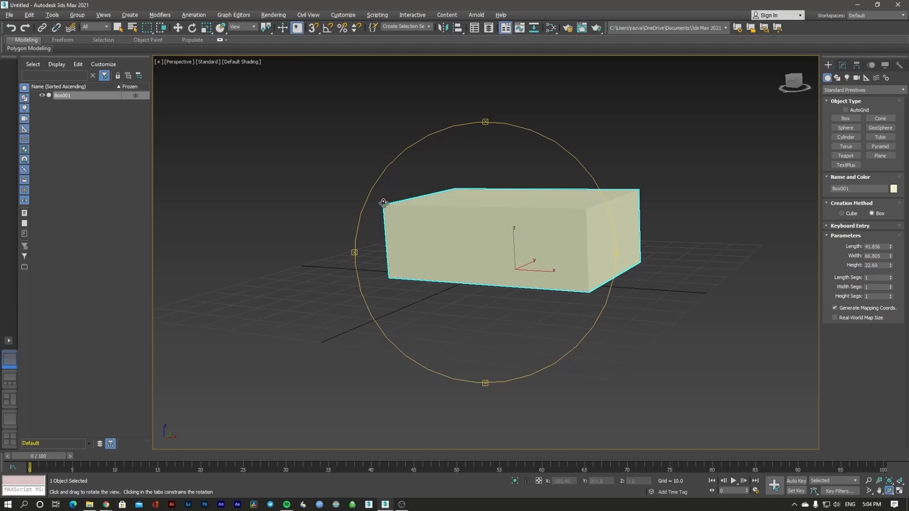
left_click_drag(436, 302, 476, 272)
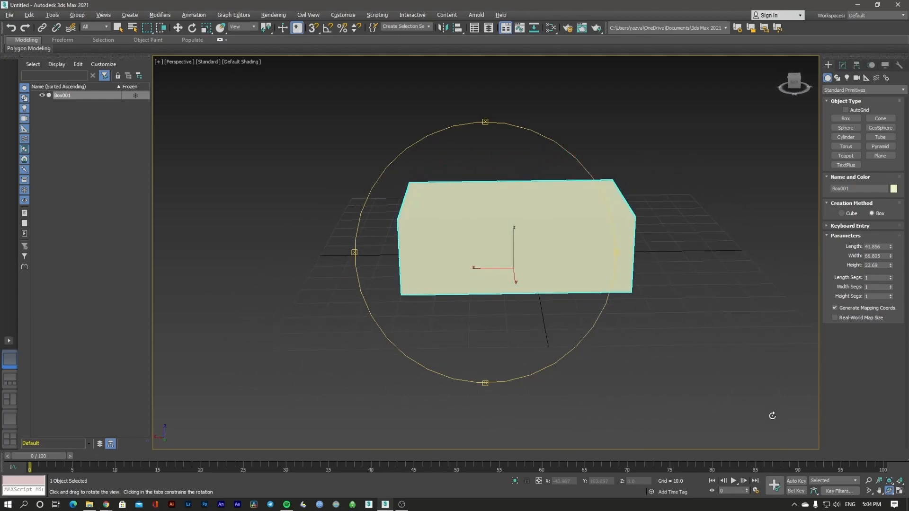
Try out the Field of View tool, widening and narrowing the perspective on the box
left_click(868, 491)
scroll(570, 239, "down", 2)
left_click_drag(575, 251, 594, 310)
left_click_drag(601, 354, 584, 217)
middle_click_drag(559, 229, 518, 260)
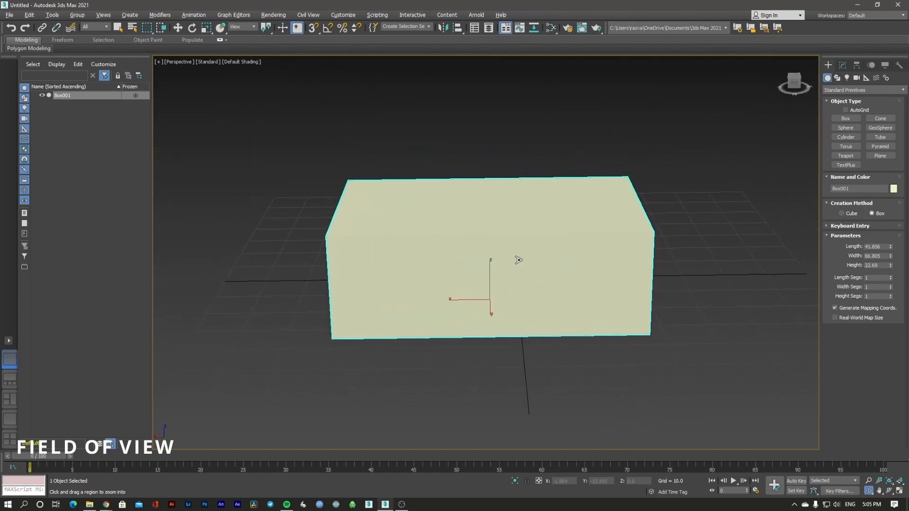
left_click_drag(518, 260, 518, 218)
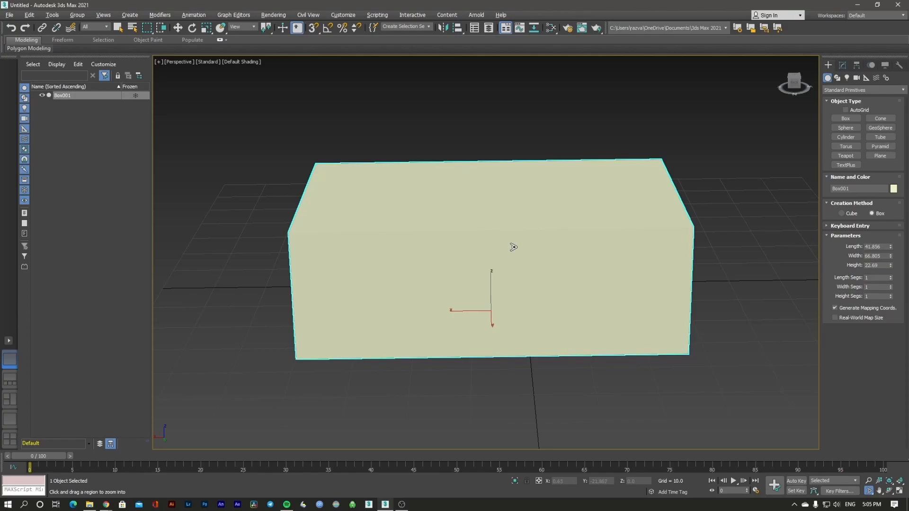
Zoom out from the box with the Zoom tool, then zoom out and in on it without the tool
left_click(869, 482)
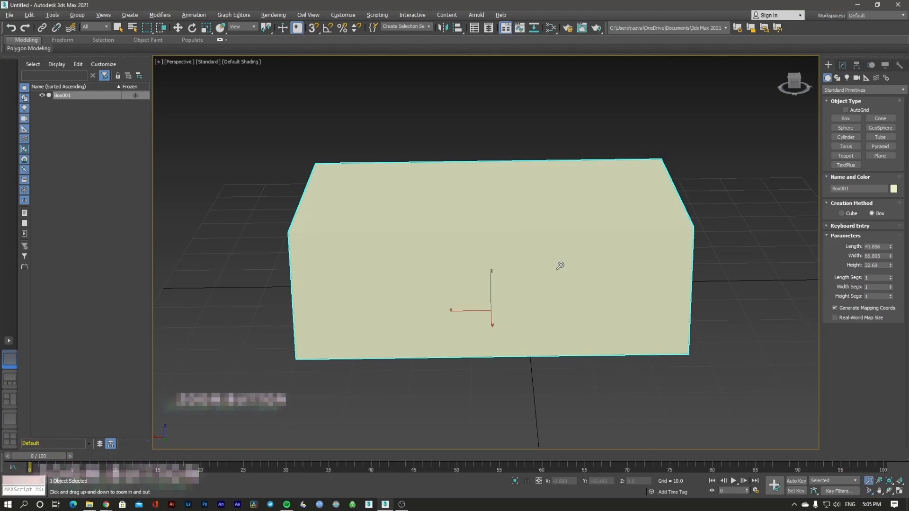
left_click_drag(511, 248, 530, 294)
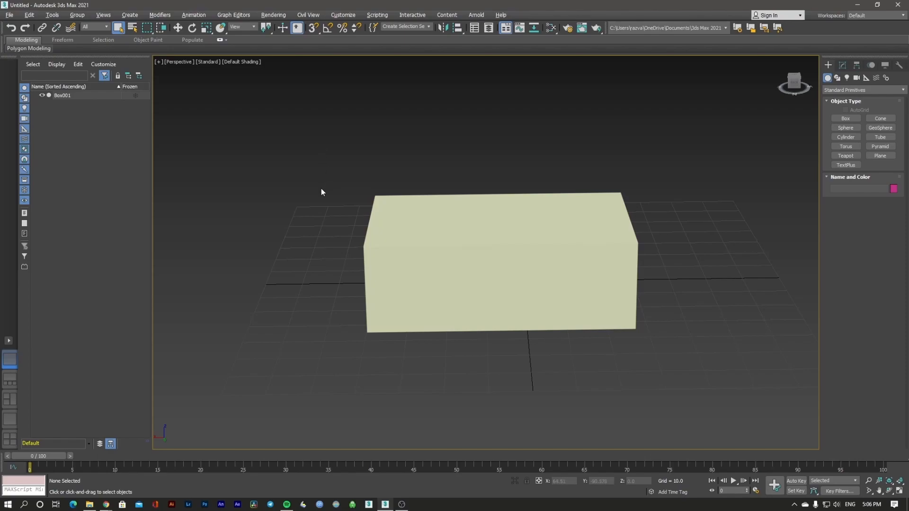
scroll(321, 191, "down", 10)
scroll(321, 189, "up", 12)
scroll(322, 189, "down", 3)
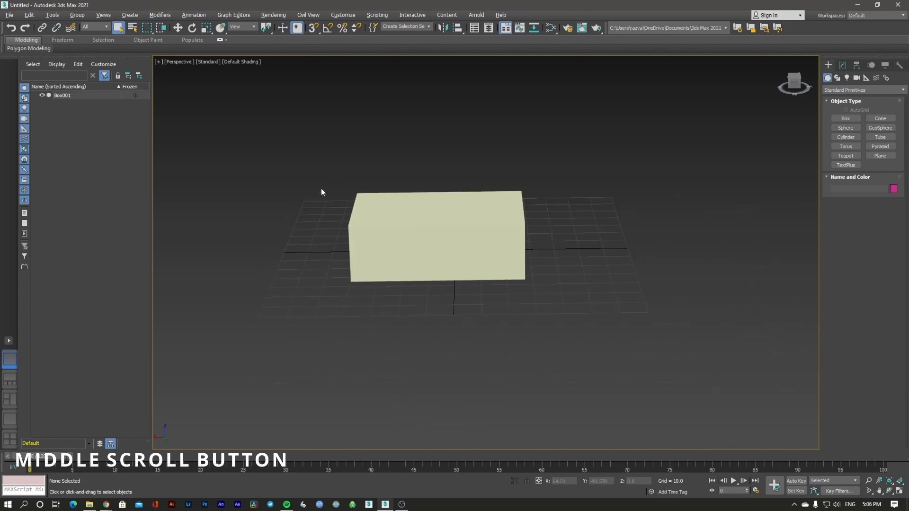
Select the box, zoom far out and back in on it, and deselect it
left_click(393, 213)
scroll(394, 214, "down", 8)
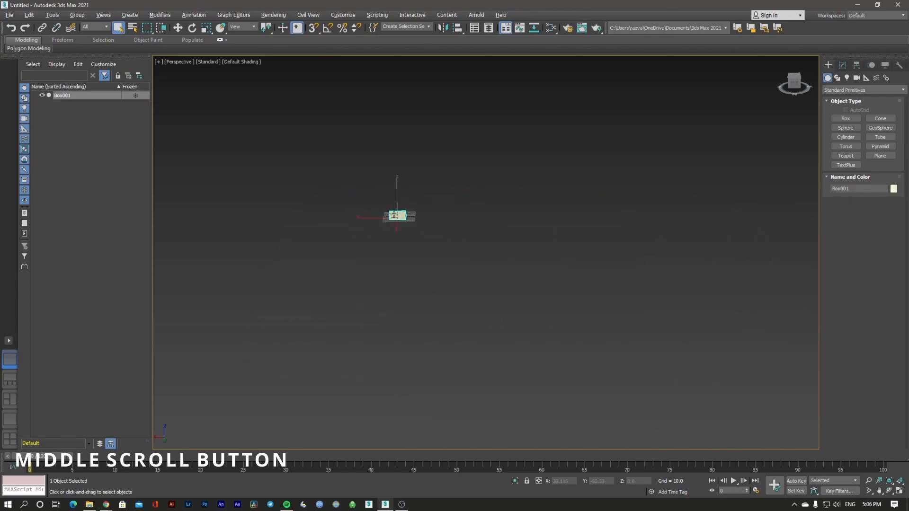
scroll(394, 214, "up", 10)
scroll(437, 216, "down", 5)
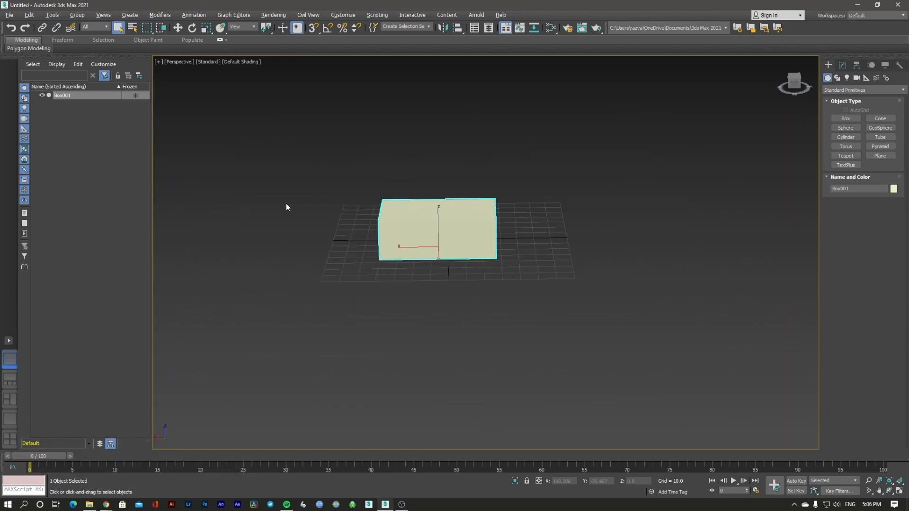
left_click(274, 207)
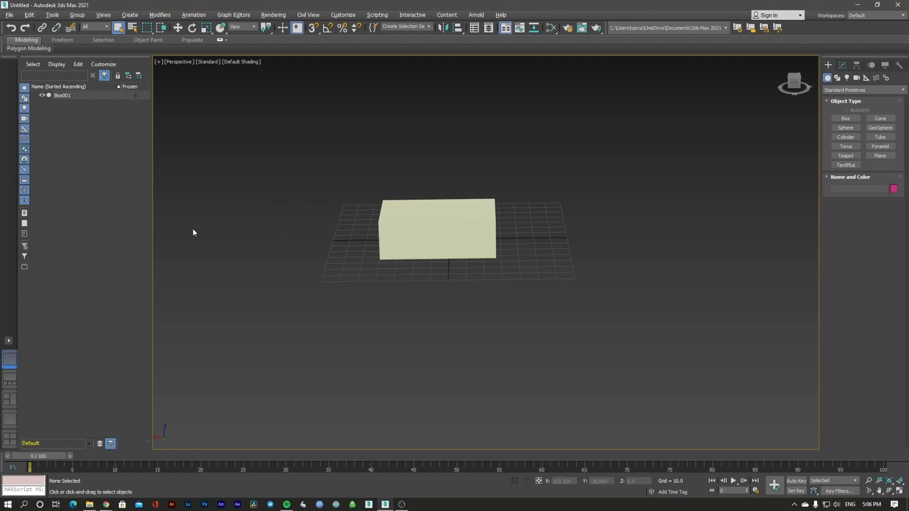
Practise zooming in and out toward different empty points on either side of the box
scroll(193, 232, "down", 10)
scroll(193, 231, "up", 10)
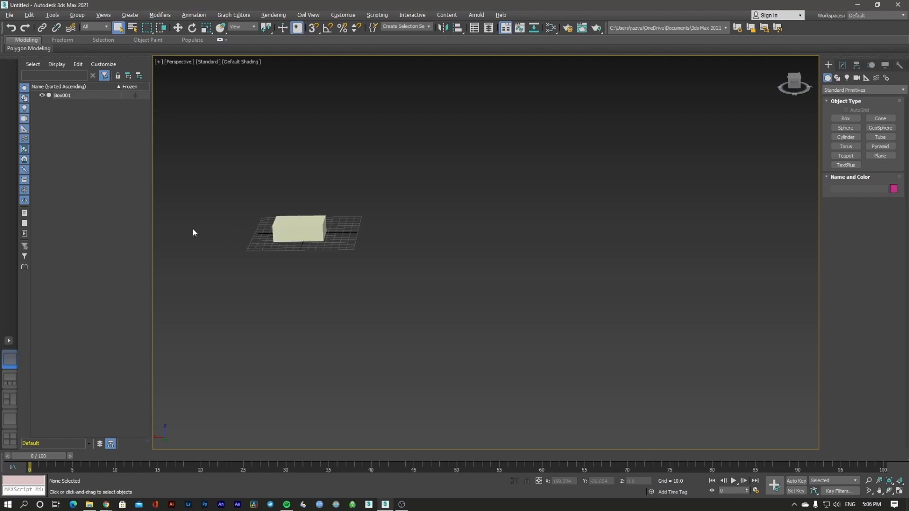
scroll(647, 241, "down", 3)
scroll(647, 240, "down", 1)
scroll(648, 239, "up", 1)
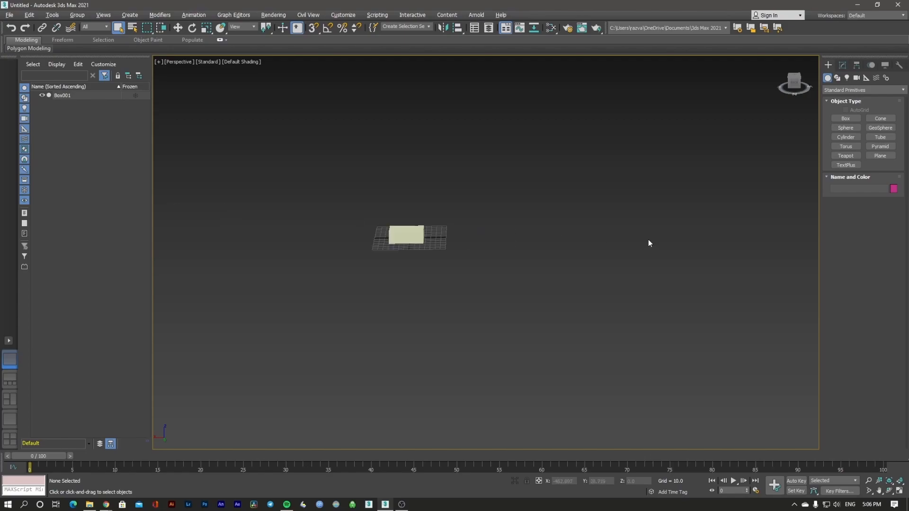
scroll(649, 239, "up", 2)
scroll(649, 240, "down", 2)
scroll(605, 231, "up", 2)
scroll(591, 234, "up", 2)
scroll(592, 234, "down", 3)
scroll(564, 235, "up", 3)
scroll(564, 236, "down", 3)
scroll(564, 235, "up", 4)
scroll(564, 235, "down", 4)
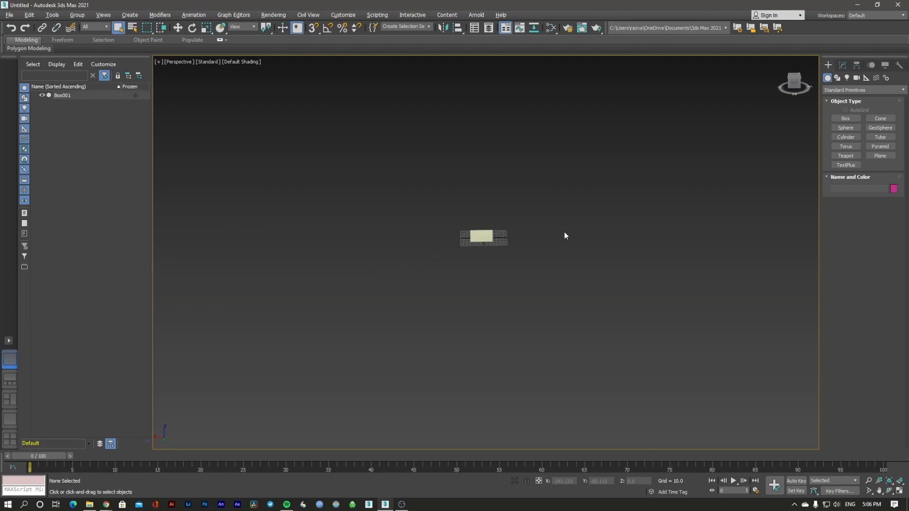
scroll(534, 241, "up", 3)
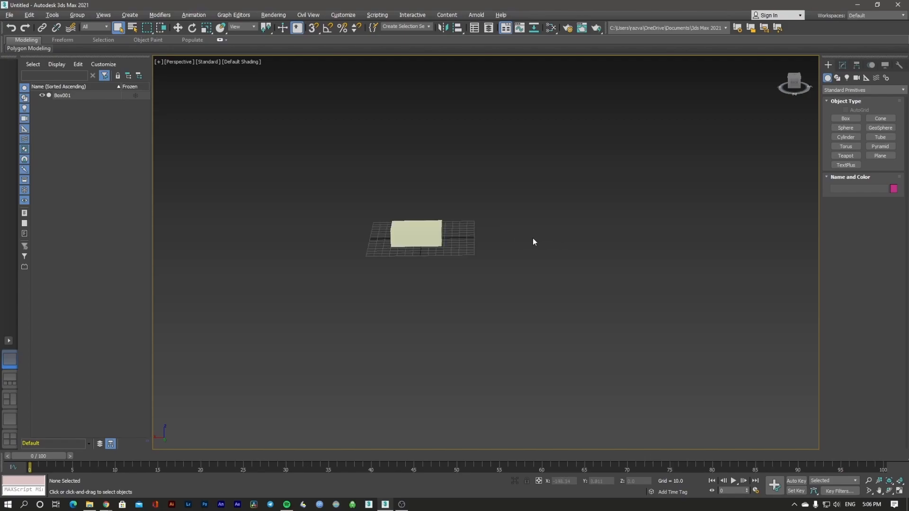
scroll(534, 240, "down", 2)
scroll(389, 235, "up", 4)
scroll(393, 233, "down", 3)
scroll(431, 230, "up", 2)
scroll(431, 230, "down", 2)
scroll(430, 230, "up", 2)
Select the box with a selection region and zoom in and out centred on it
left_click_drag(478, 194, 609, 272)
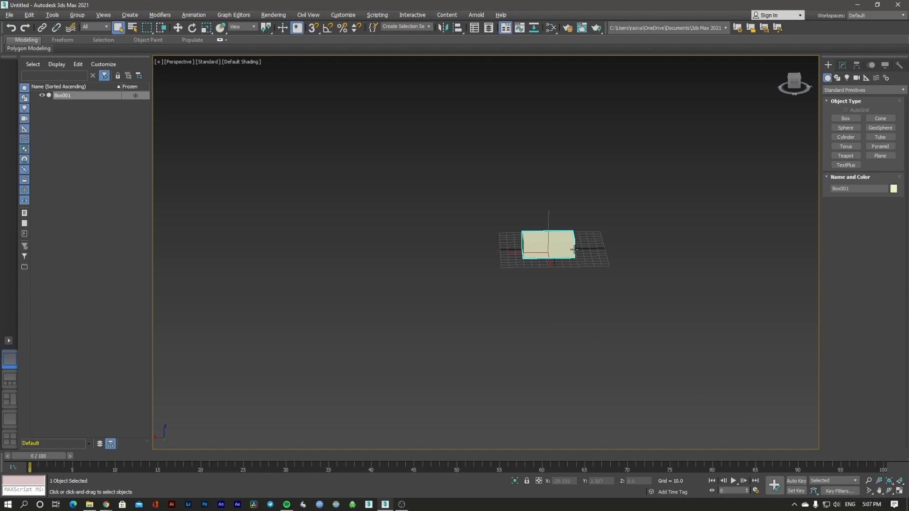
scroll(539, 240, "up", 5)
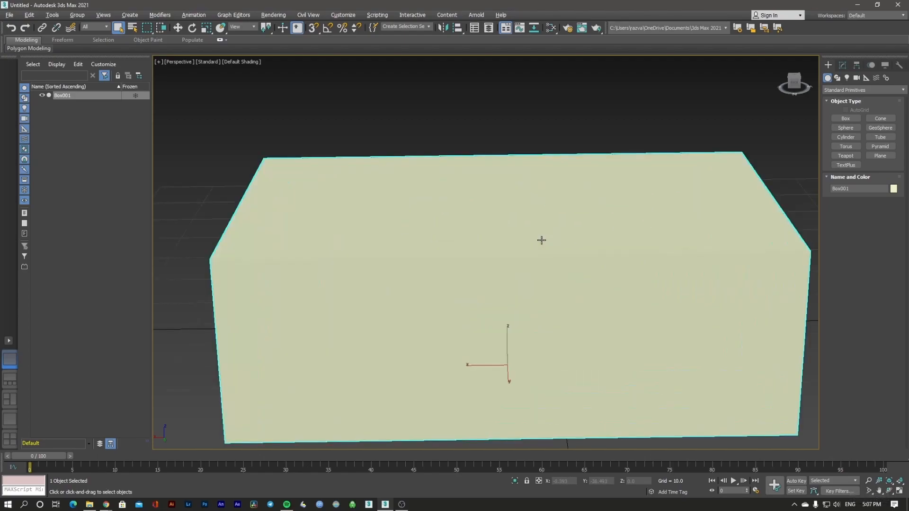
scroll(540, 240, "down", 5)
scroll(539, 241, "up", 6)
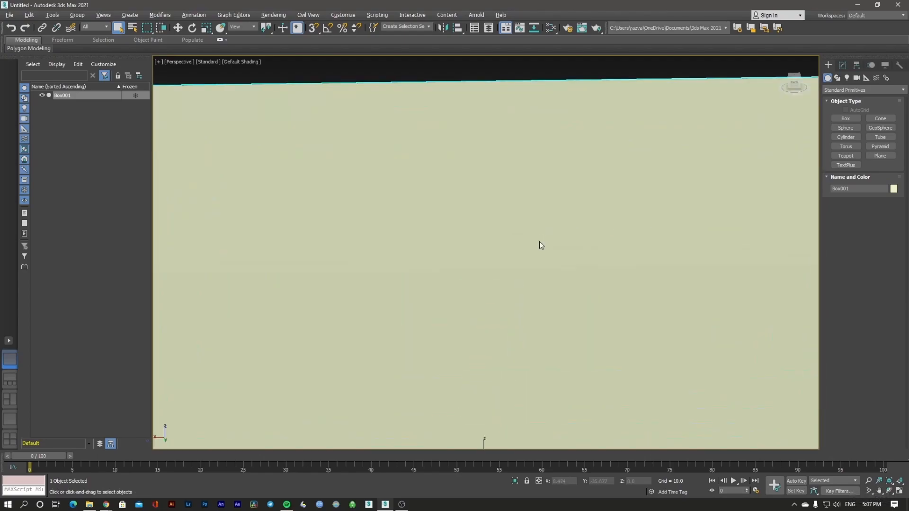
scroll(539, 241, "down", 5)
Create a second box about 83 long, 41 wide and 37 high behind the first one and zoom in and out on it
left_click(845, 118)
left_click_drag(723, 177, 681, 200)
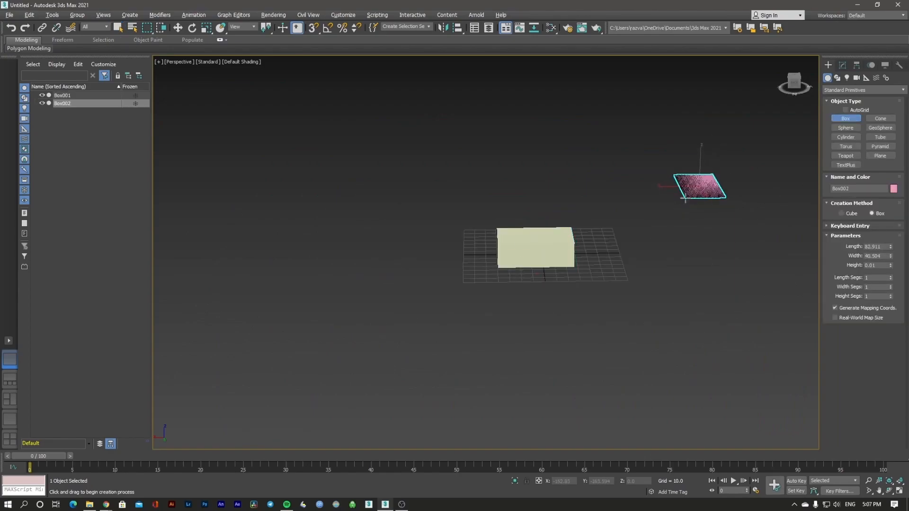
scroll(713, 166, "down", 6)
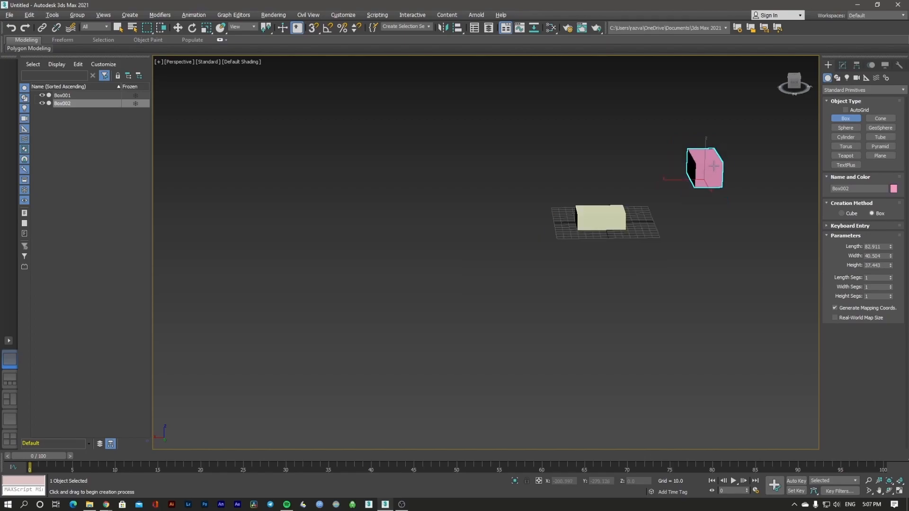
scroll(713, 166, "up", 10)
scroll(689, 155, "down", 6)
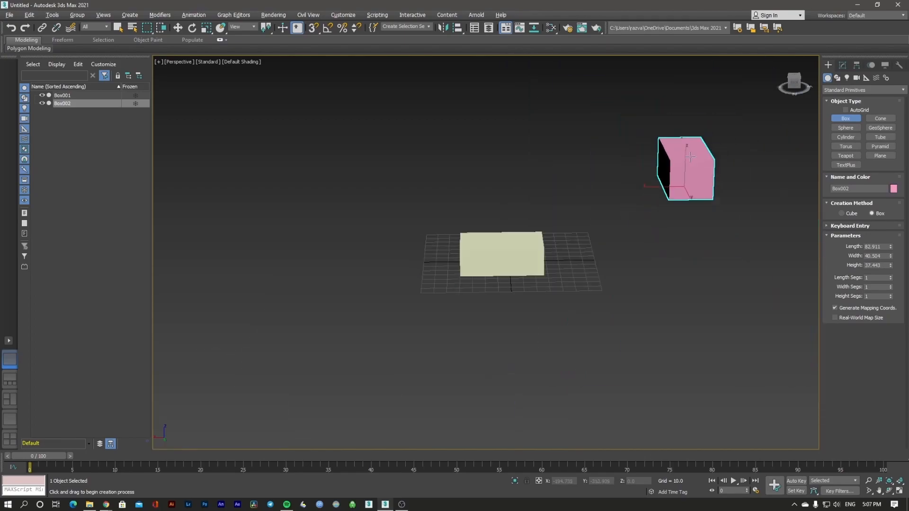
scroll(692, 156, "up", 5)
scroll(695, 157, "down", 6)
scroll(693, 158, "up", 3)
scroll(691, 159, "down", 3)
Create a third box about 165 long, 101 wide and 116 high far from the others and zoom in and out on it
left_click_drag(292, 161, 331, 180)
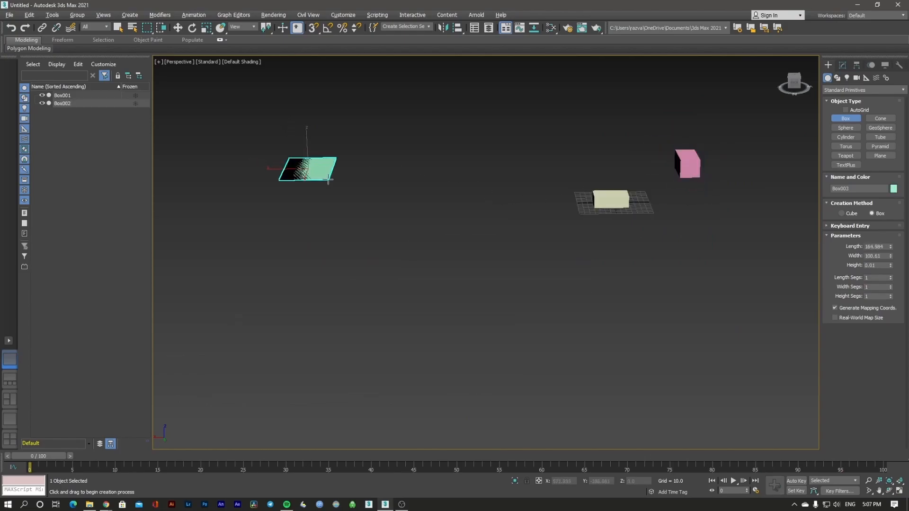
left_click(329, 132)
scroll(270, 136, "up", 5)
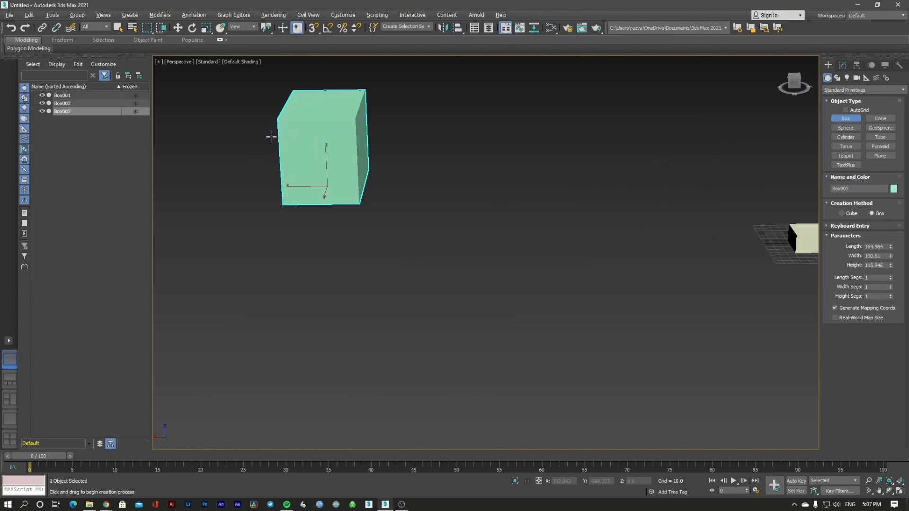
scroll(312, 136, "down", 6)
scroll(327, 137, "up", 3)
scroll(327, 136, "down", 4)
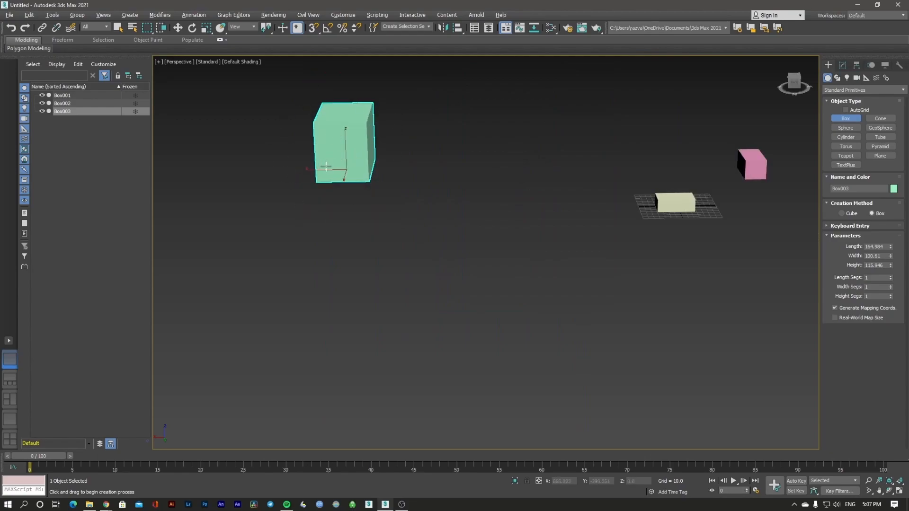
Leave box creation, select all three boxes with a selection region and delete them
right_click(419, 178)
middle_click_drag(421, 160, 422, 165)
scroll(422, 164, "down", 3)
left_click_drag(331, 124, 611, 240)
key("Delete")
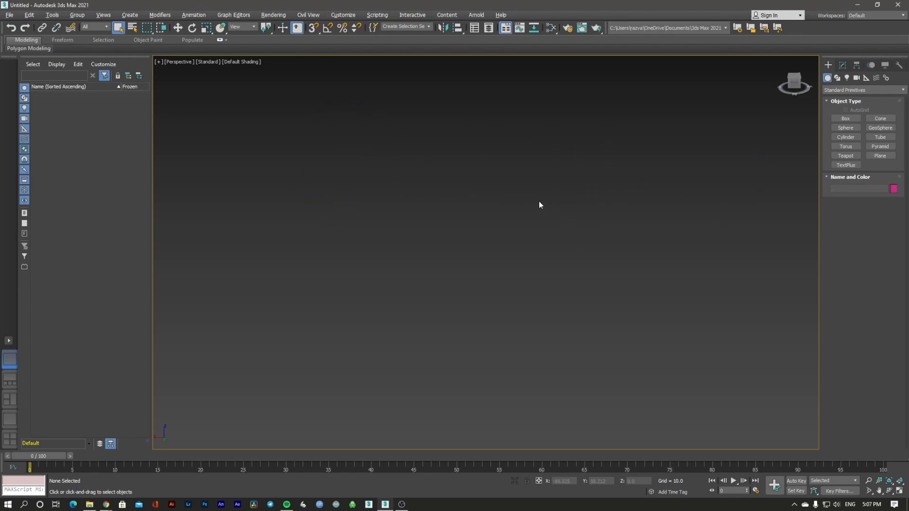
Start a new empty scene and try zooming, panning and Zoom All on its grid
key("ctrl+n")
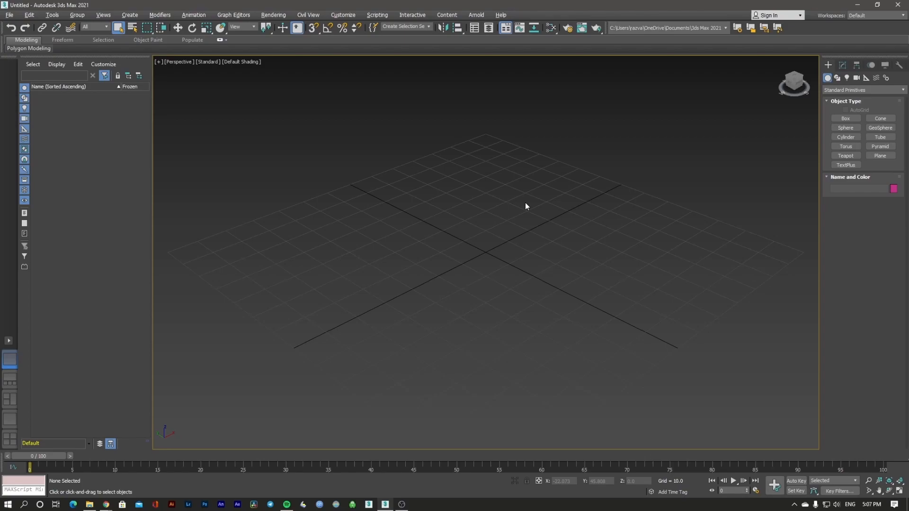
scroll(512, 218, "down", 8)
middle_click_drag(432, 238, 648, 235)
key("z")
left_click(880, 480)
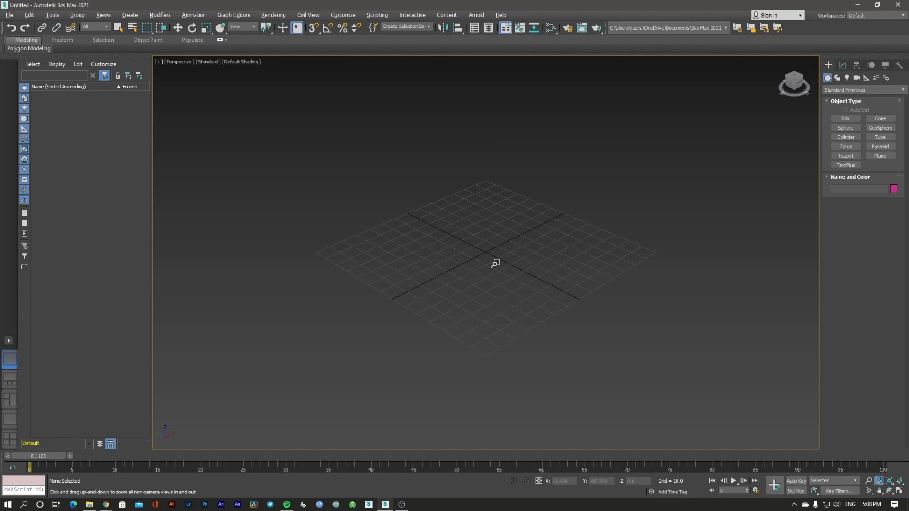
left_click_drag(454, 247, 504, 247)
Create a box about 47 long, 39 wide and 21 high near the centre of the grid
left_click(838, 127)
left_click_drag(454, 244, 545, 247)
left_click(548, 220)
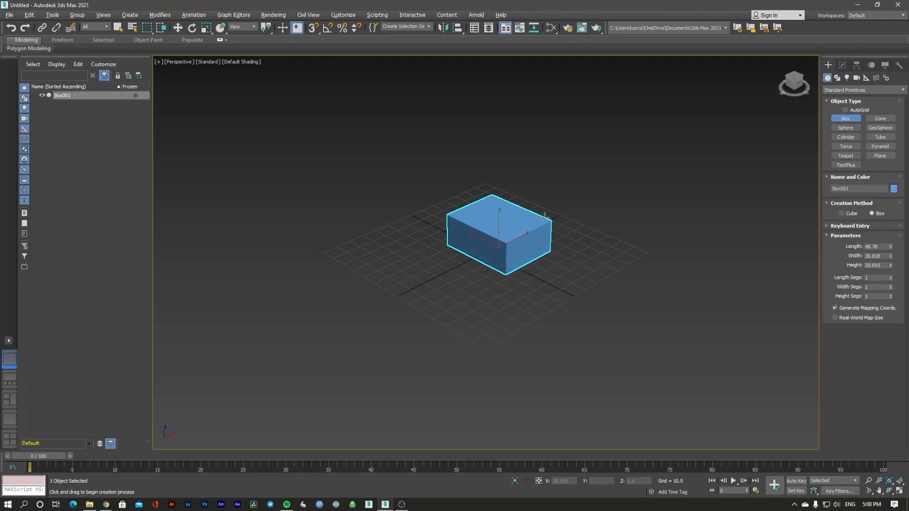
Create three more boxes around the central one, with bases about 28 × 43, 30 × 39 and 37 × 24, the last about 34 high
left_click_drag(686, 167, 754, 158)
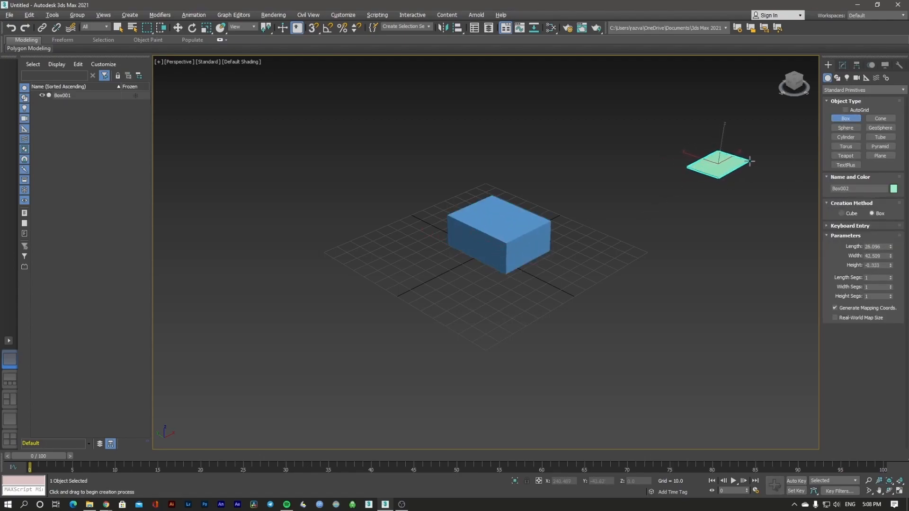
left_click(753, 122)
left_click_drag(222, 136, 280, 142)
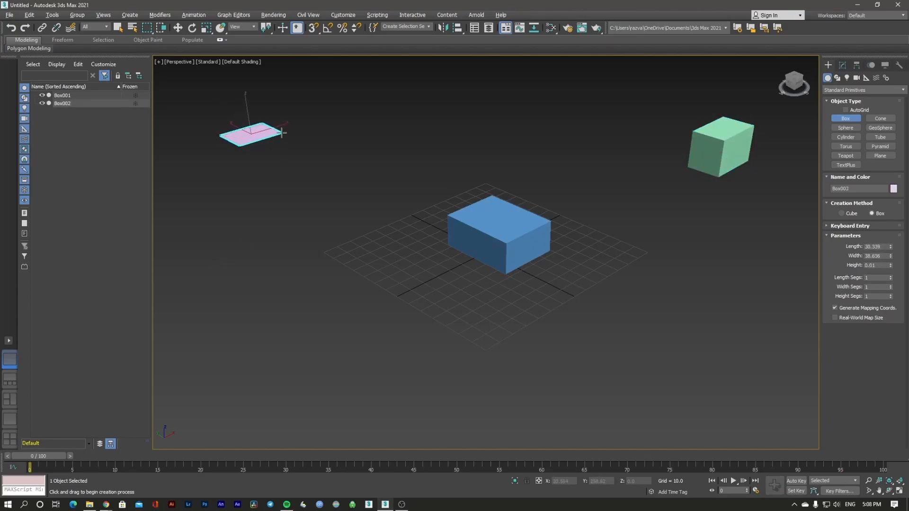
left_click(290, 89)
left_click_drag(336, 374, 428, 374)
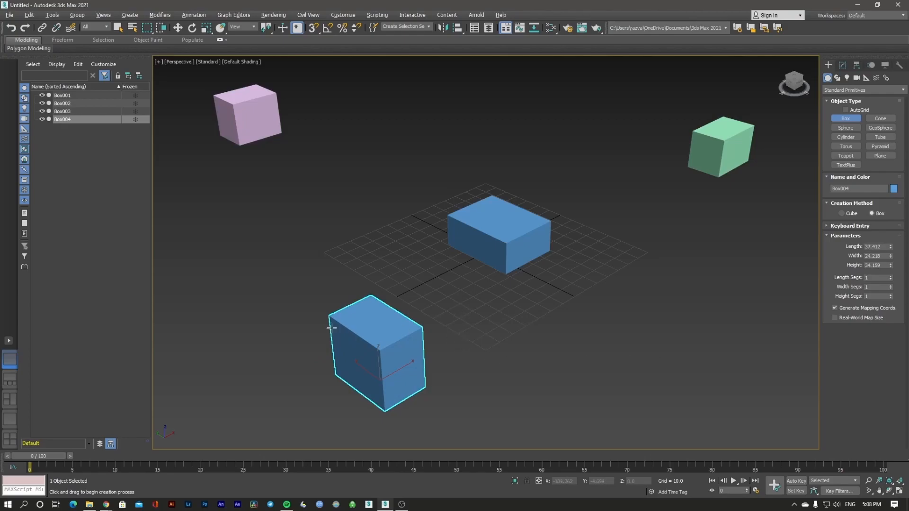
Zoom out with Zoom All until the four boxes are tiny, then zoom back in on them
left_click(879, 480)
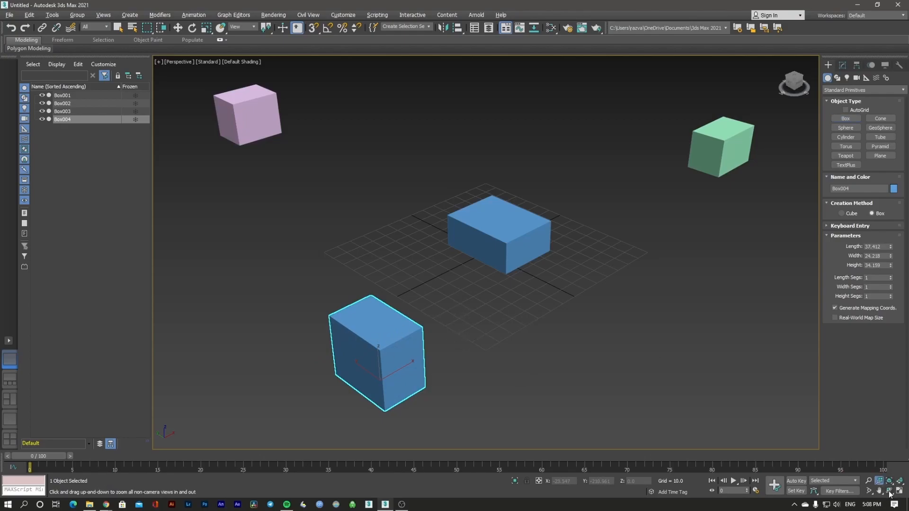
left_click_drag(632, 340, 481, 202)
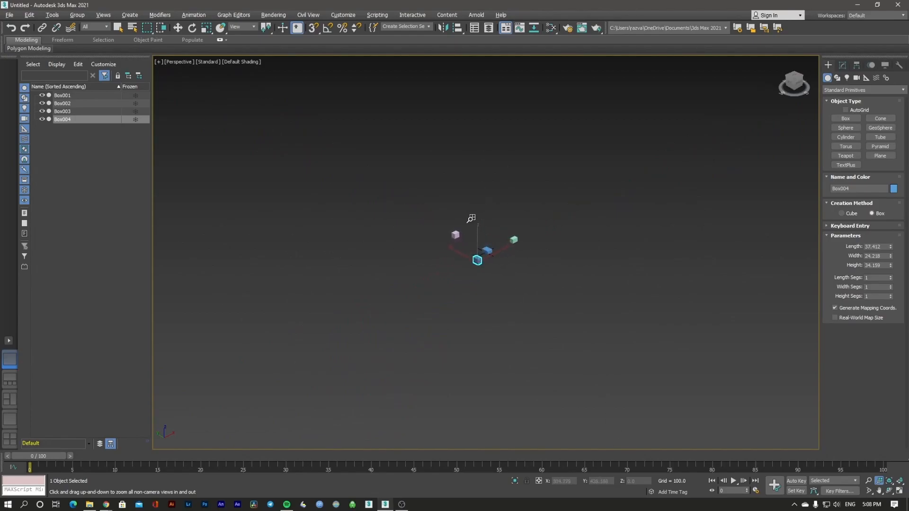
scroll(486, 249, "up", 6)
scroll(505, 254, "up", 3)
scroll(505, 254, "up", 4)
scroll(505, 254, "down", 4)
Practise leaving the active tool without adding another object, and deselect all the boxes
left_click_drag(495, 297, 539, 302)
right_click(539, 297)
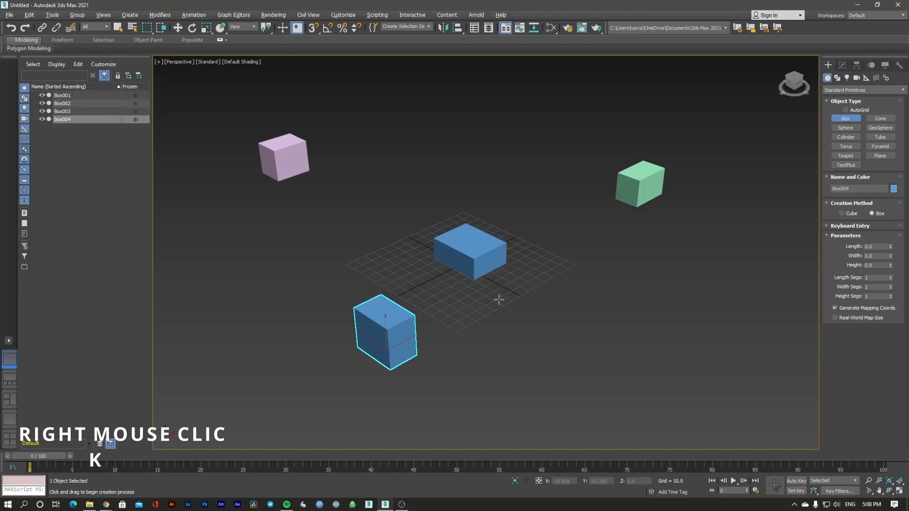
right_click(509, 296)
left_click(512, 295)
right_click(524, 291)
right_click(507, 293)
left_click(493, 292)
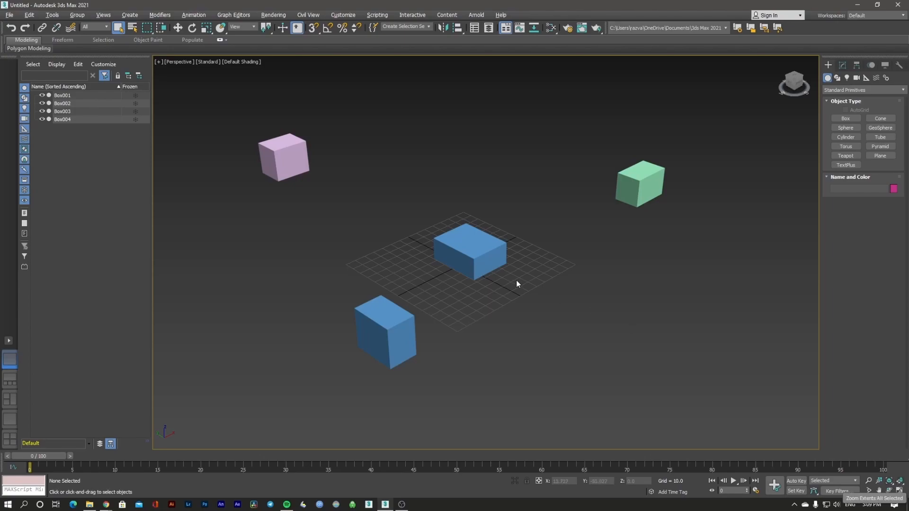
Select all four boxes and practise zooming the perspective view in and out around them
left_click_drag(601, 284, 709, 366)
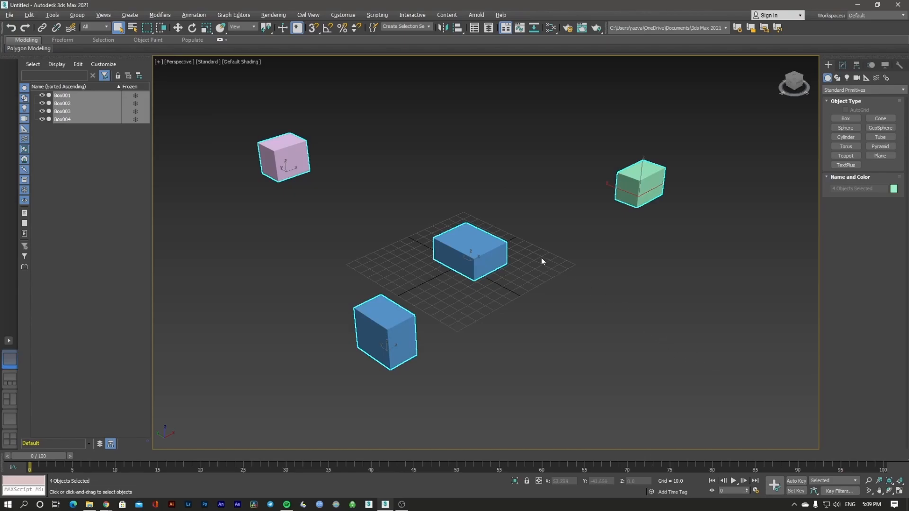
scroll(541, 257, "down", 5)
scroll(424, 259, "up", 7)
scroll(426, 258, "up", 3)
scroll(449, 257, "down", 5)
scroll(461, 256, "up", 5)
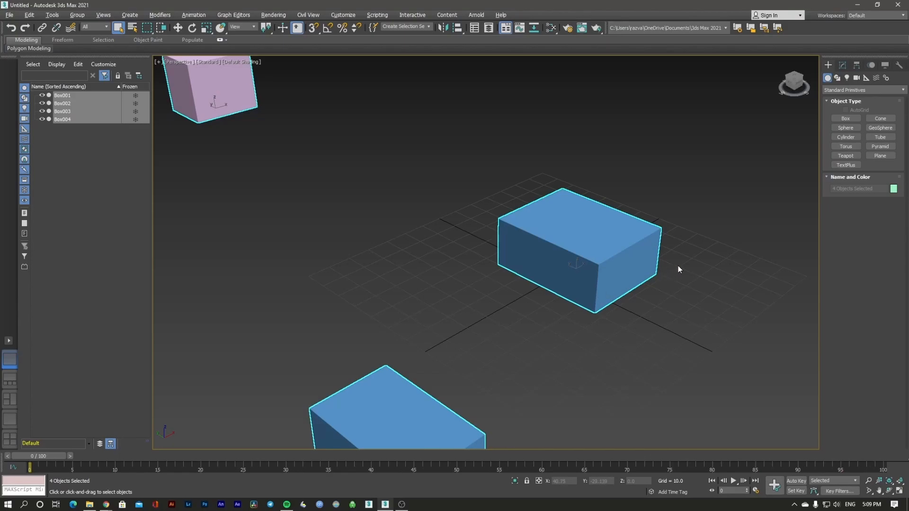
Practise panning the perspective view and orbiting around the four selected boxes to see them from different sides
middle_click_drag(692, 260, 671, 293)
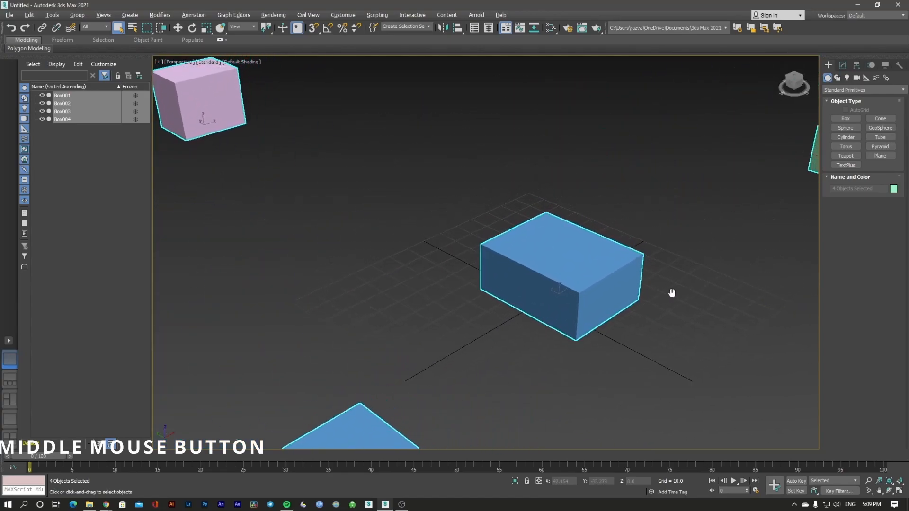
scroll(668, 296, "down", 4)
middle_click_drag(626, 257, 611, 251)
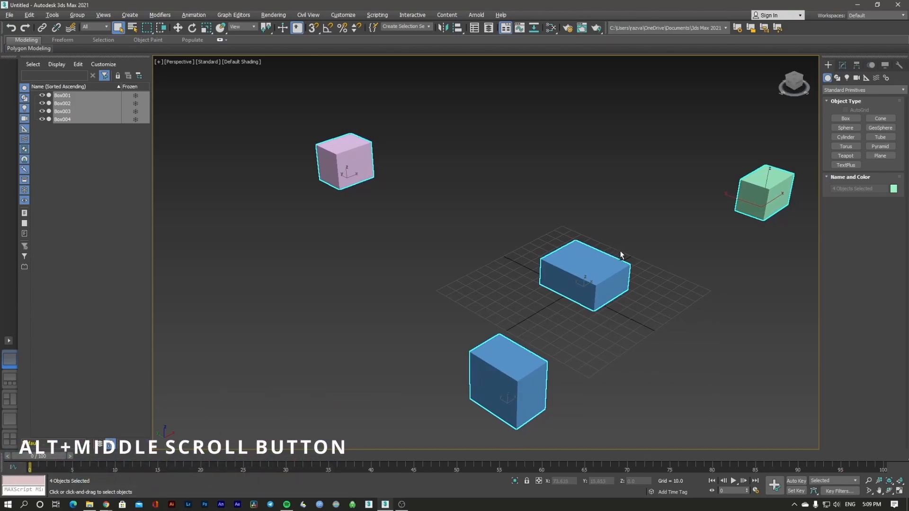
middle_click_drag(631, 269, 555, 229, "alt")
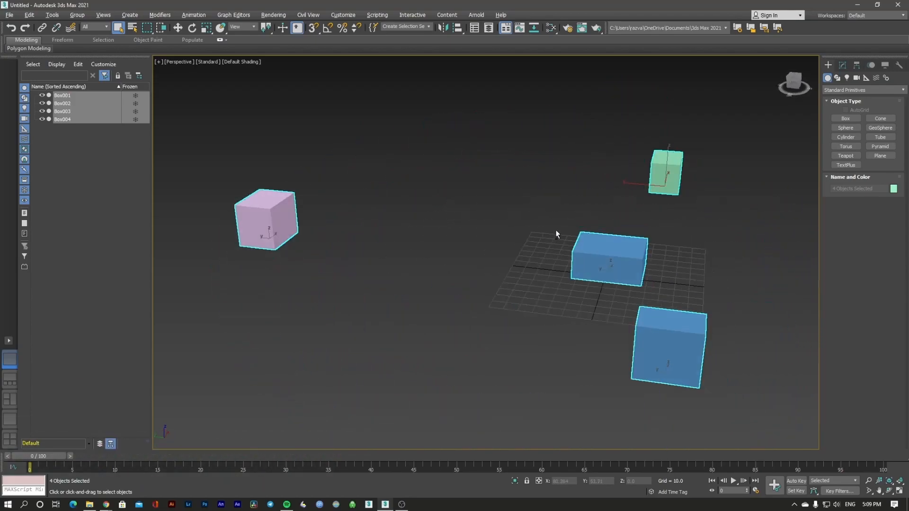
middle_click_drag(658, 223, 620, 235, "alt")
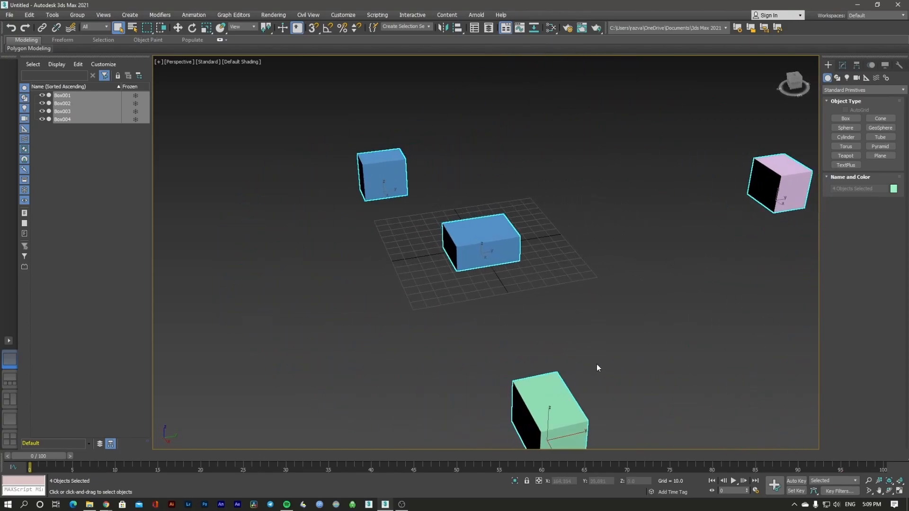
middle_click_drag(522, 289, 549, 292, "alt")
Delete all four boxes and zoom extents to frame the empty grid
left_click_drag(297, 100, 745, 358)
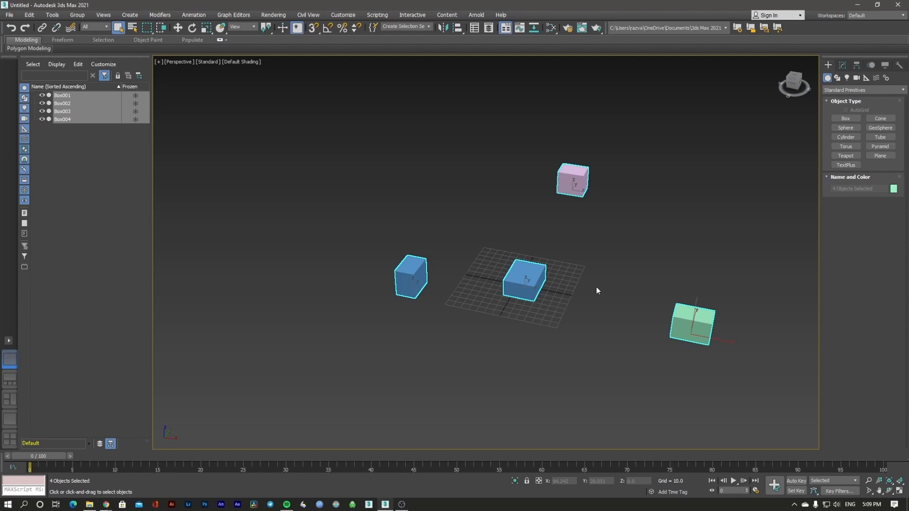
key("Delete")
key("z")
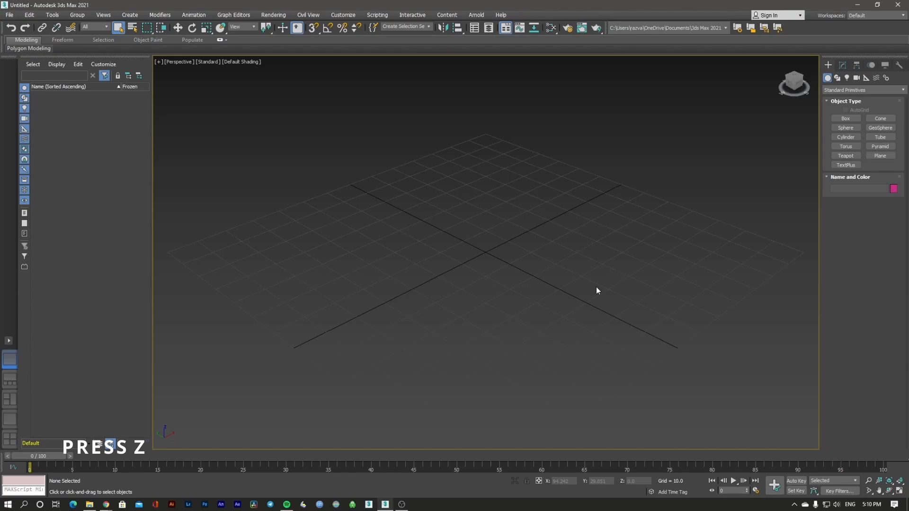
Create a box about 13 long, 15 wide and 13 high near the centre of the grid
scroll(505, 250, "down", 3)
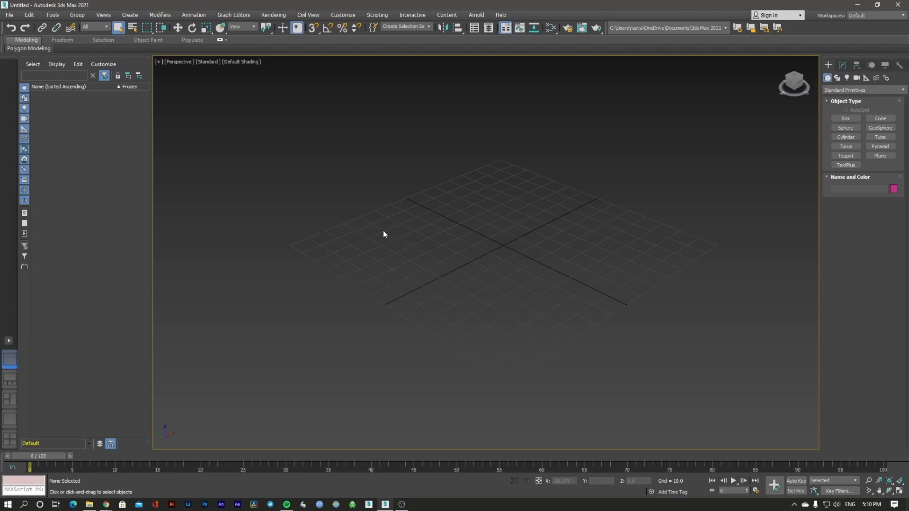
scroll(382, 231, "up", 5)
scroll(420, 255, "down", 6)
middle_click_drag(515, 297, 421, 258)
scroll(506, 233, "up", 4)
left_click(837, 118)
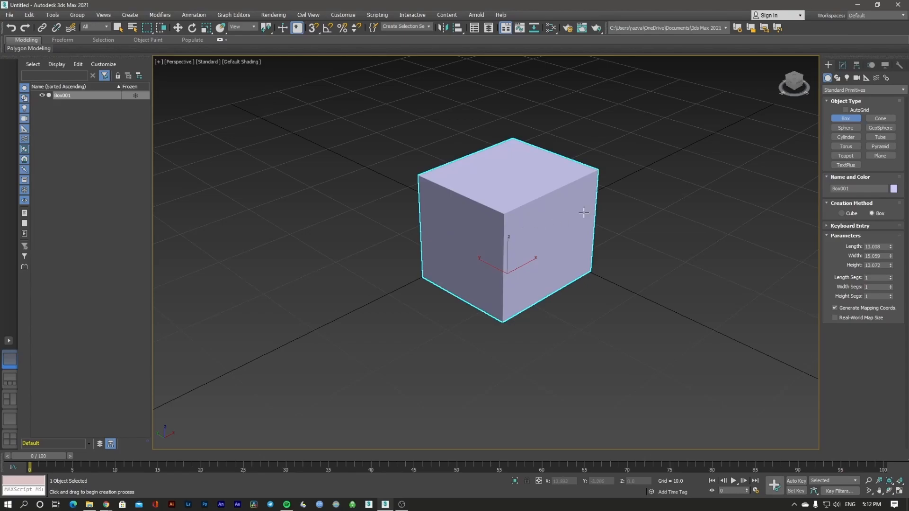
middle_click_drag(530, 229, 518, 238)
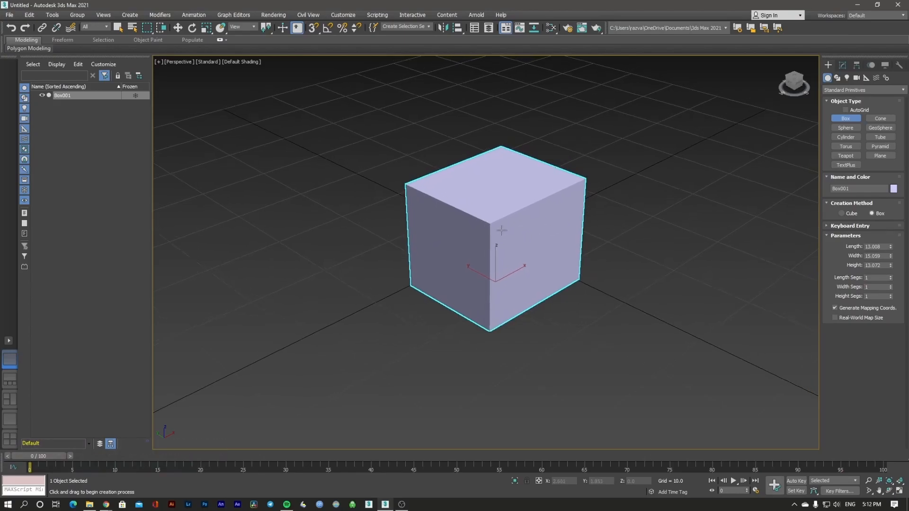
Leave box creation and examine the context commands available with the box selected and with nothing selected
right_click(503, 230)
right_click(503, 230)
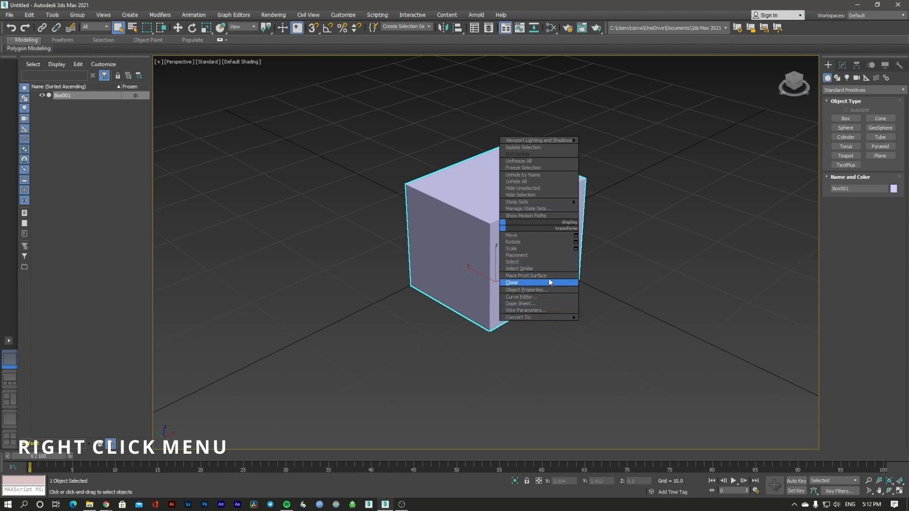
left_click(614, 161)
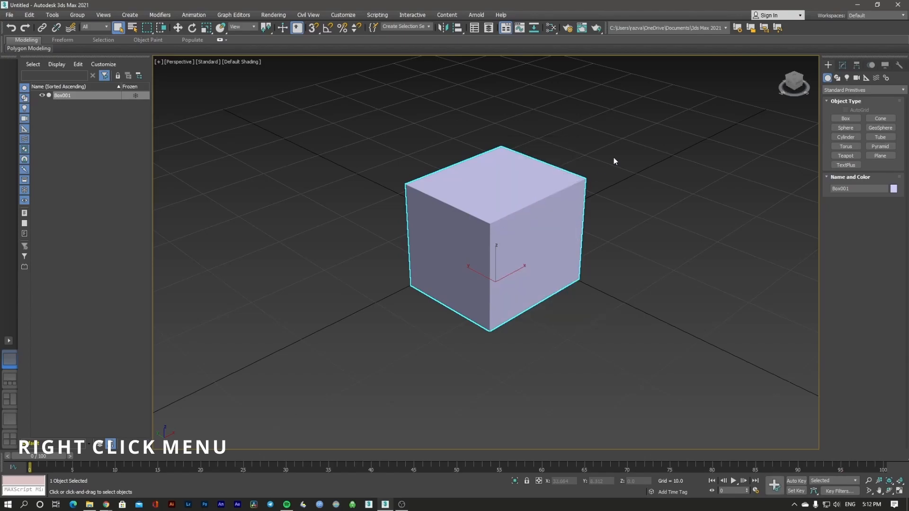
left_click(611, 163)
right_click(628, 166)
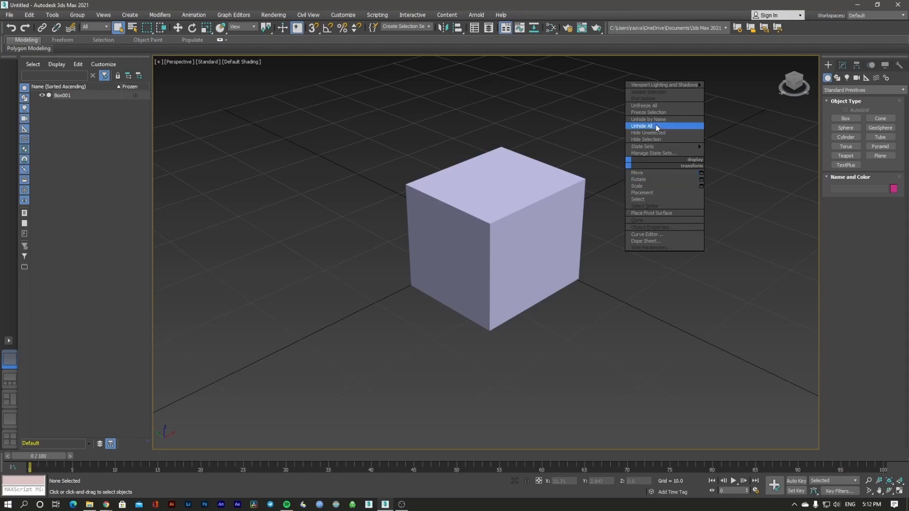
left_click(591, 135)
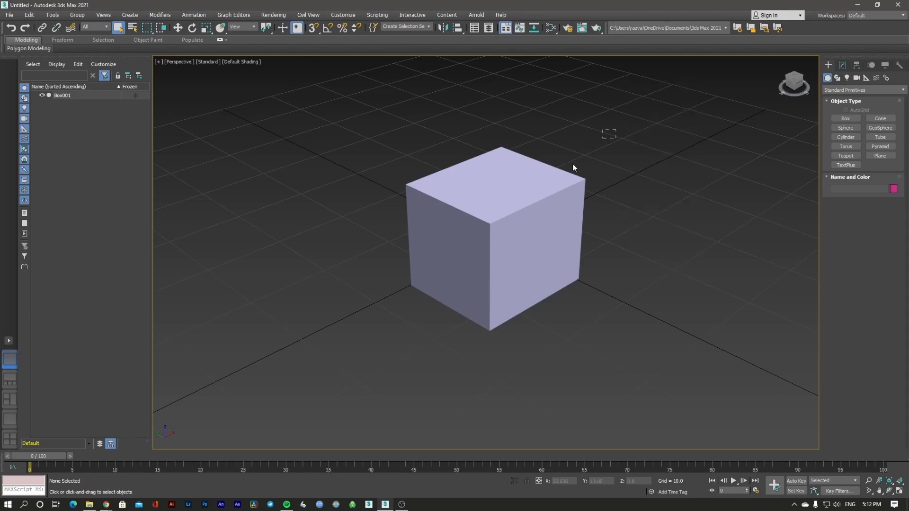
Activate Select and Move, and practise deselecting and reselecting the box with a selection window
left_click_drag(406, 290, 476, 300)
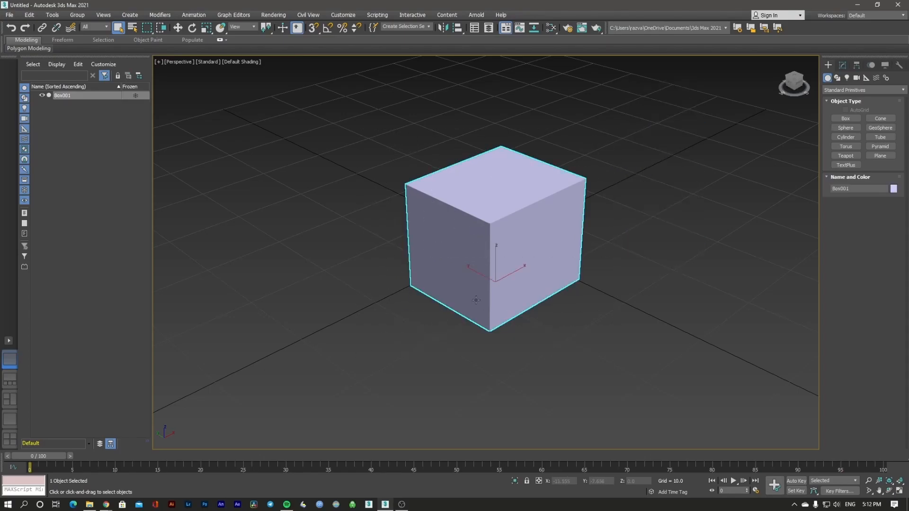
left_click(179, 29)
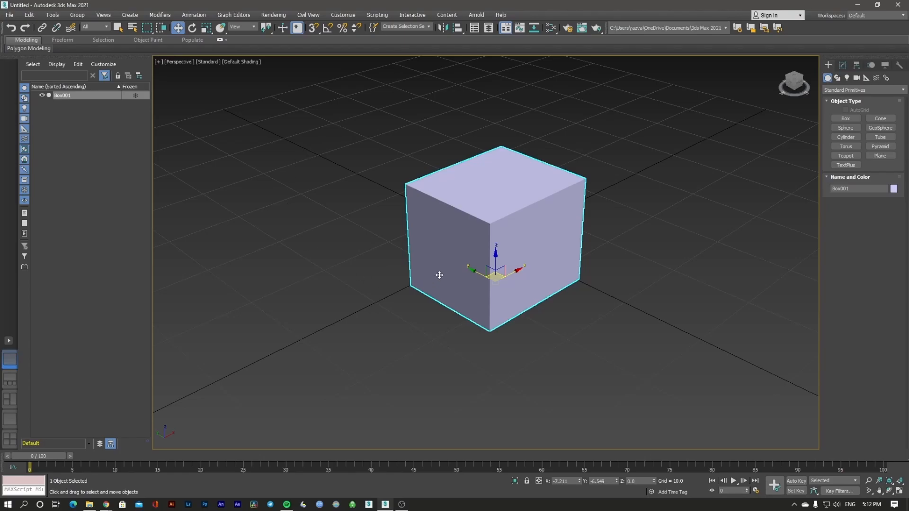
left_click(606, 212)
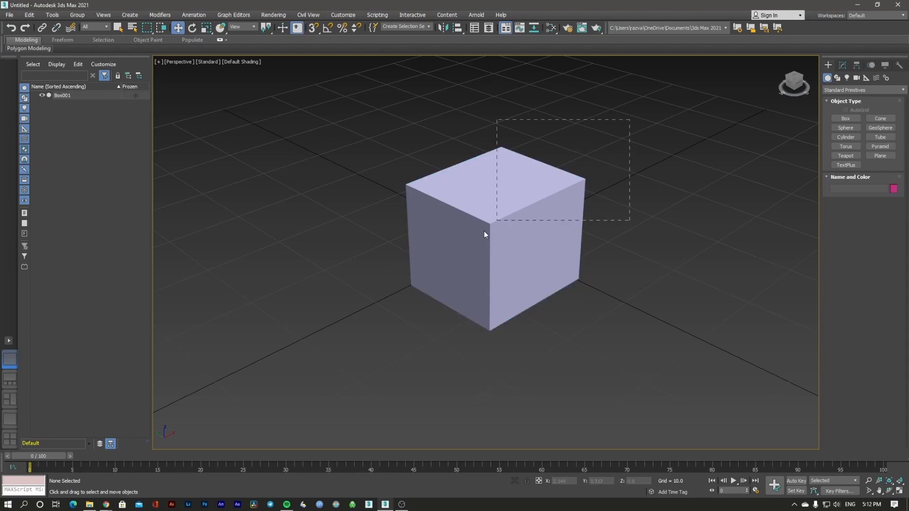
left_click_drag(370, 335, 364, 338)
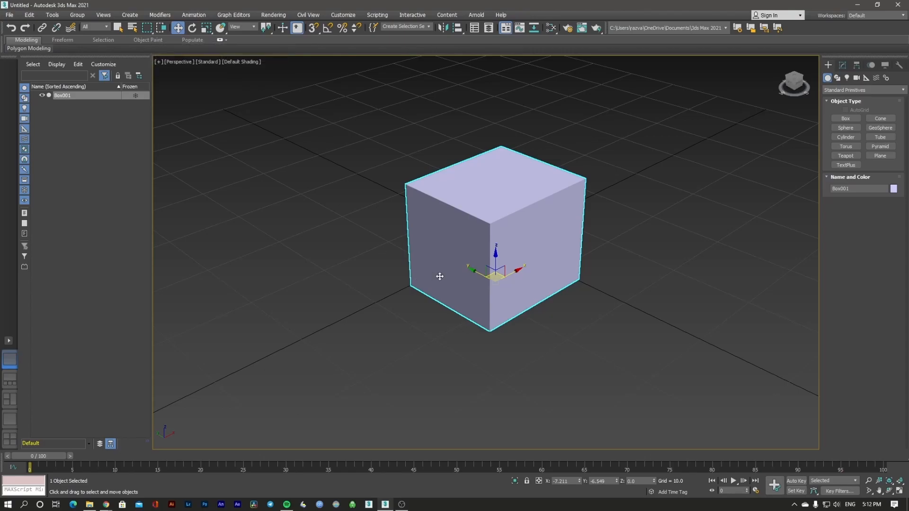
left_click_drag(347, 117, 641, 348)
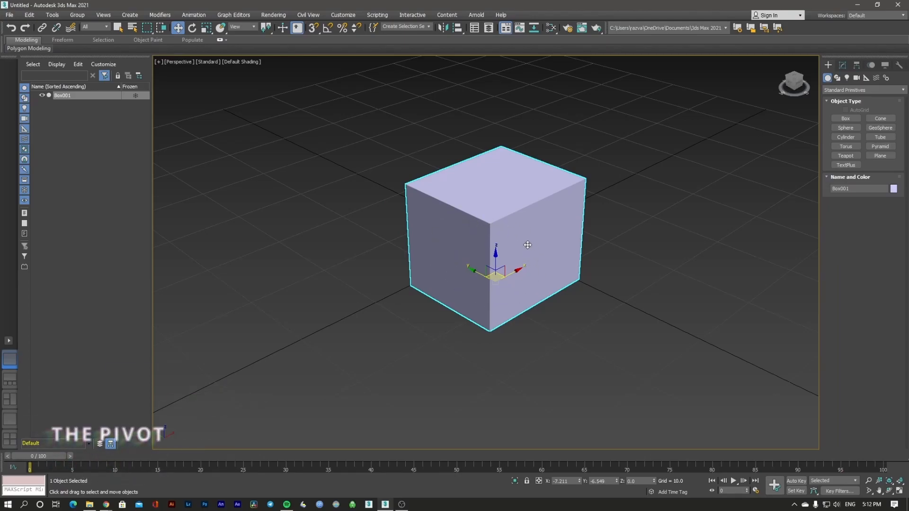
Practise enlarging and shrinking the box's move gizmo, leaving it larger than its default size
scroll(527, 245, "down", 2)
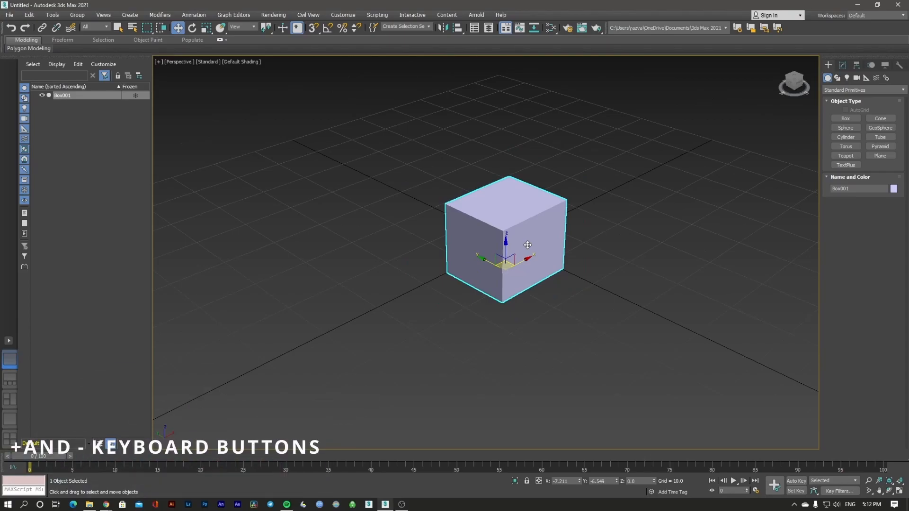
key("equal")
key("equal")
key("equal")
key("equal")
key("equal")
key("minus")
key("minus")
key("minus")
key("minus")
scroll(513, 252, "up", 3)
key("equal")
key("equal")
key("equal")
key("equal")
key("equal")
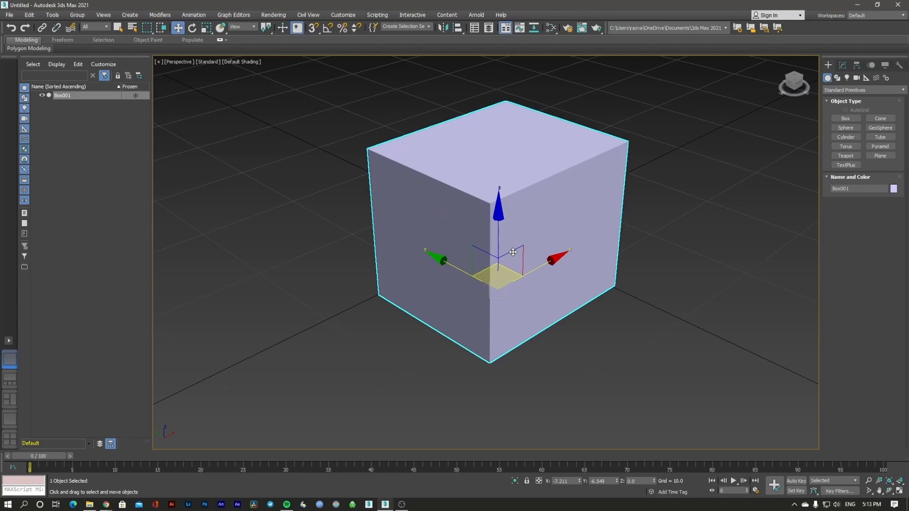
key("minus")
key("minus")
key("minus")
key("minus")
key("minus")
key("minus")
key("minus")
key("minus")
key("equal")
key("equal")
key("equal")
key("equal")
scroll(513, 252, "down", 2)
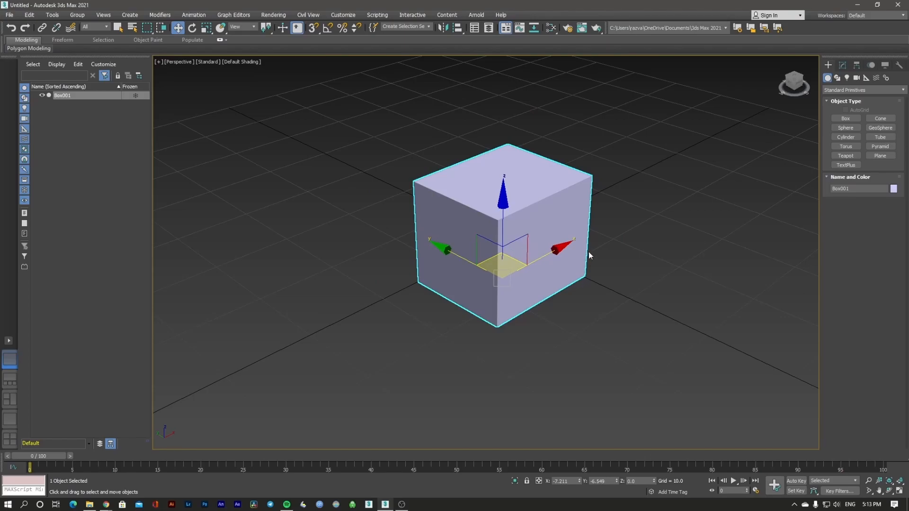
Deselect and reselect the box with a selection window, and activate Move from its context commands
left_click(615, 227)
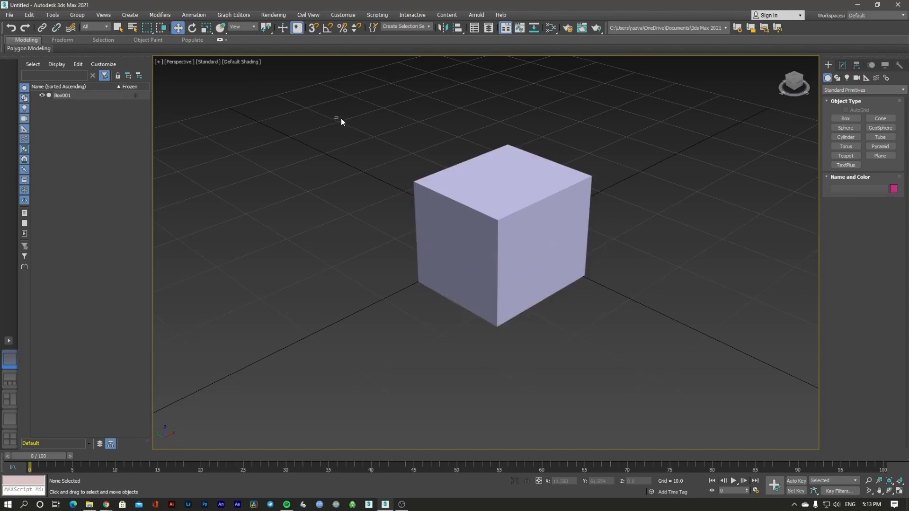
left_click_drag(581, 253, 645, 349)
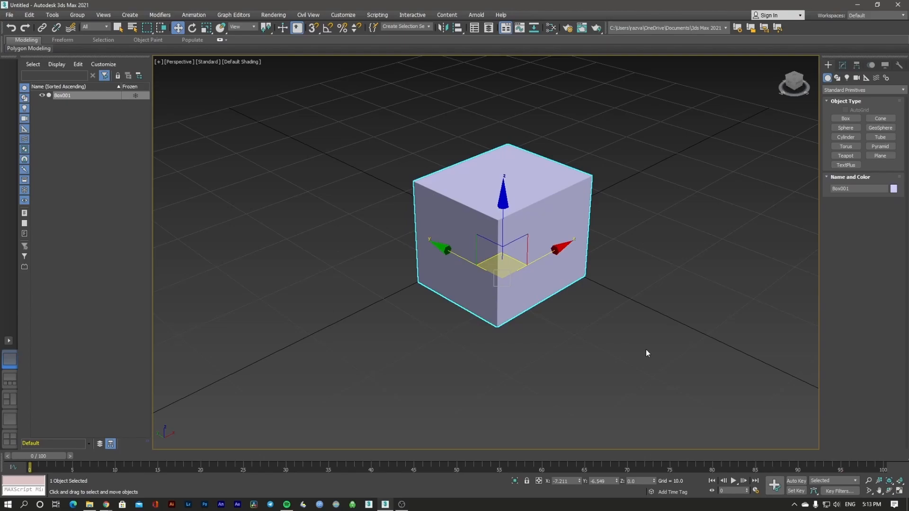
left_click(352, 119)
left_click_drag(313, 113, 651, 358)
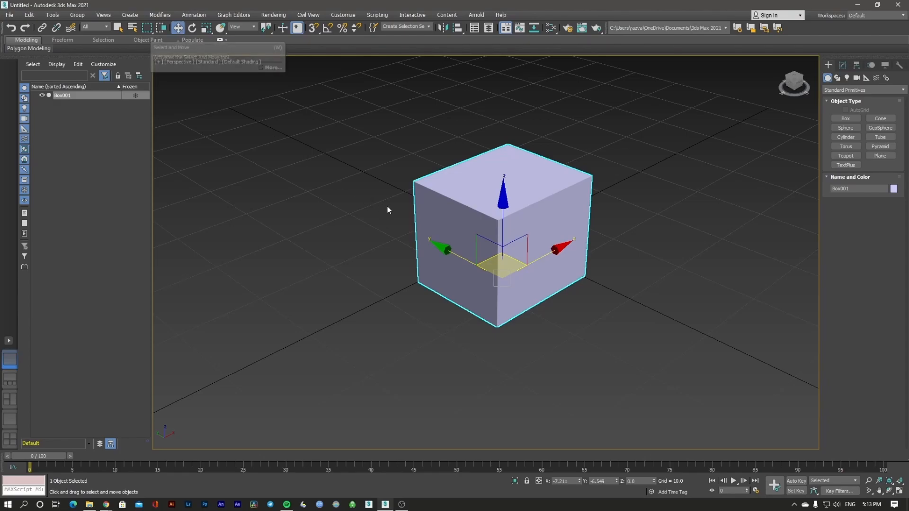
right_click(468, 189)
left_click(477, 198)
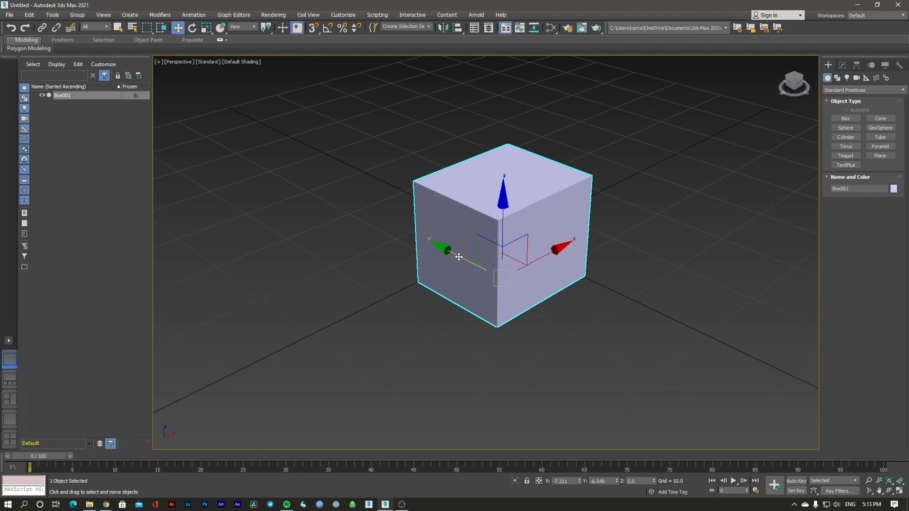
Try moving the box freely, along the Y axis and along the X axis, cancelling each move
left_click_drag(395, 213, 496, 248)
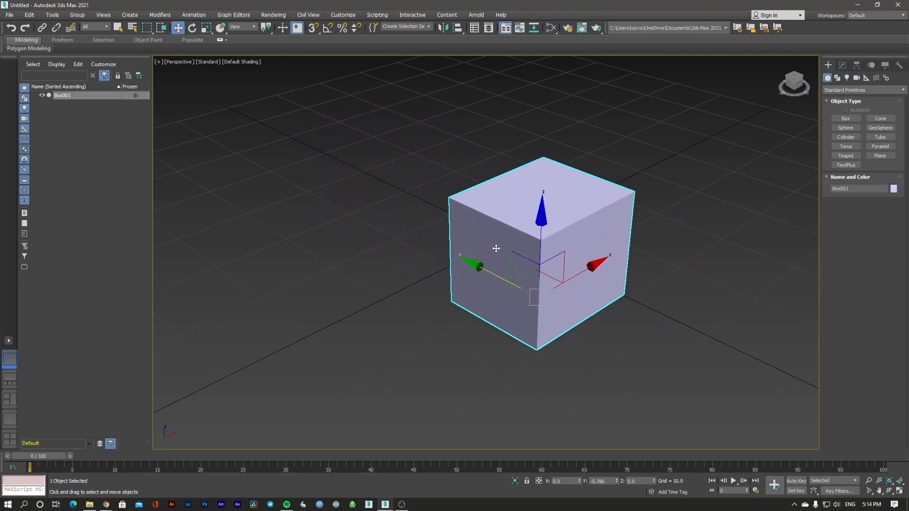
right_click(495, 249)
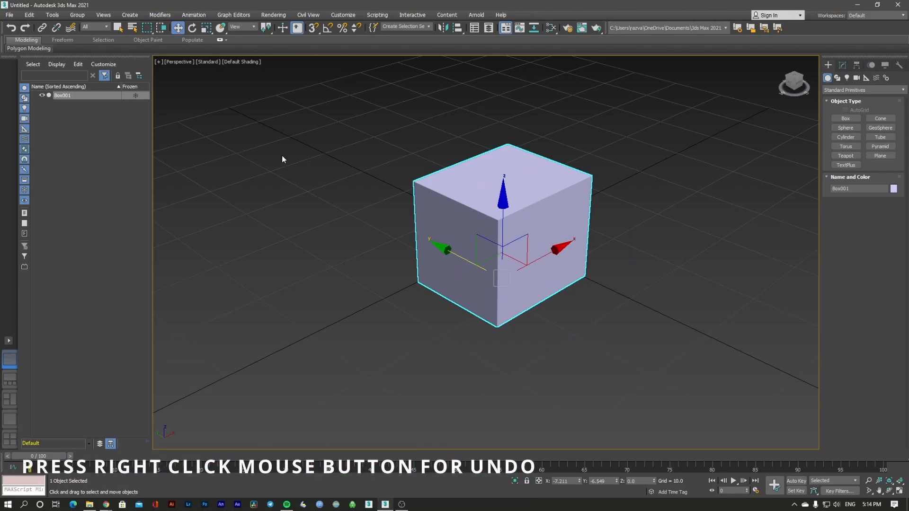
left_click_drag(455, 256, 477, 266)
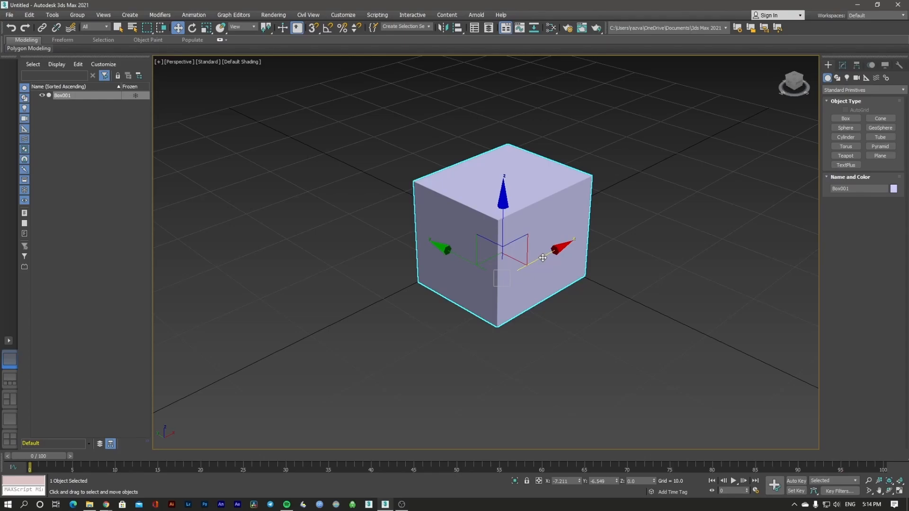
left_click_drag(543, 258, 589, 201)
Move the box up along the Z axis to a height of about 11.2 above the grid
left_click_drag(502, 235, 525, 211)
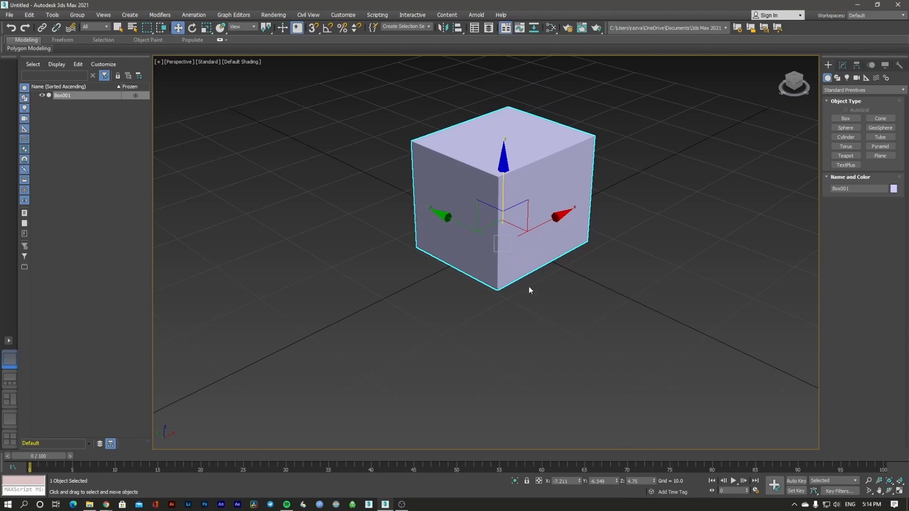
left_click_drag(503, 191, 514, 136)
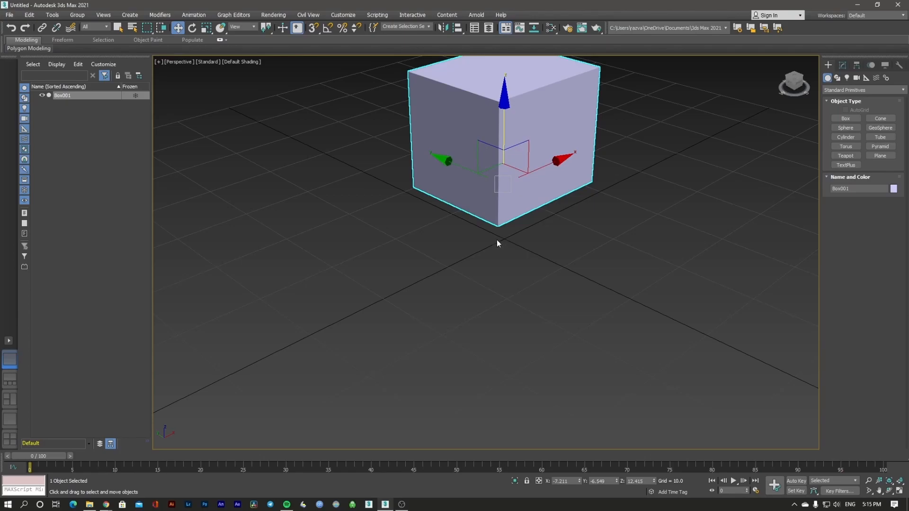
left_click_drag(502, 128, 523, 138)
Move the box in the XY plane to about X -7.9, Y -10.7, and try a move in the YZ plane
middle_click_drag(561, 209, 565, 272)
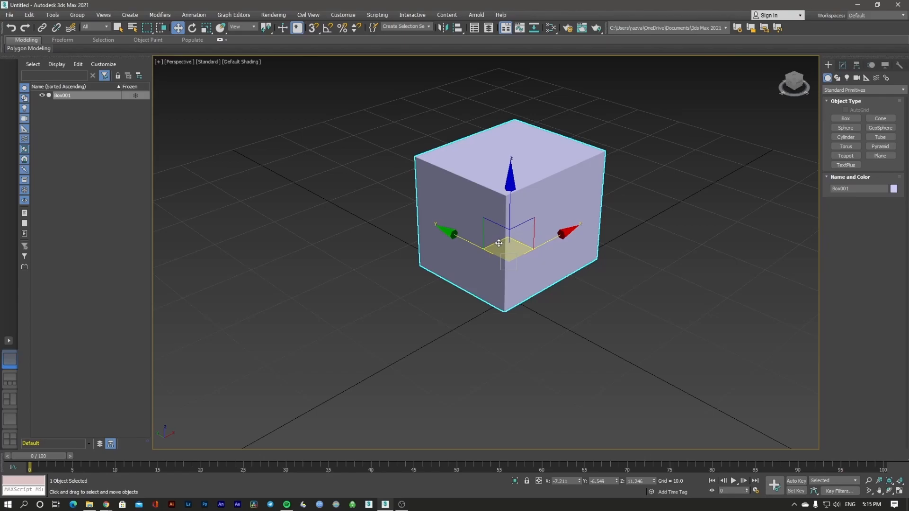
left_click_drag(499, 242, 523, 256)
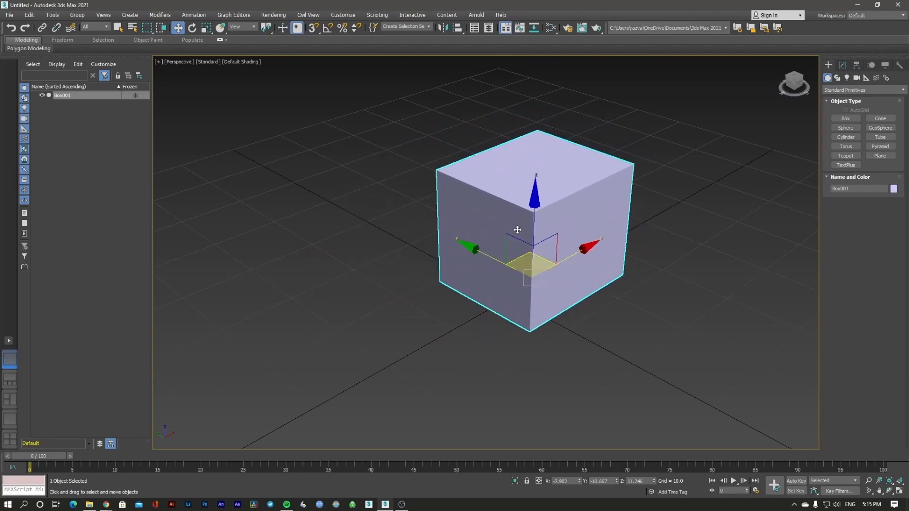
left_click_drag(512, 236, 477, 225)
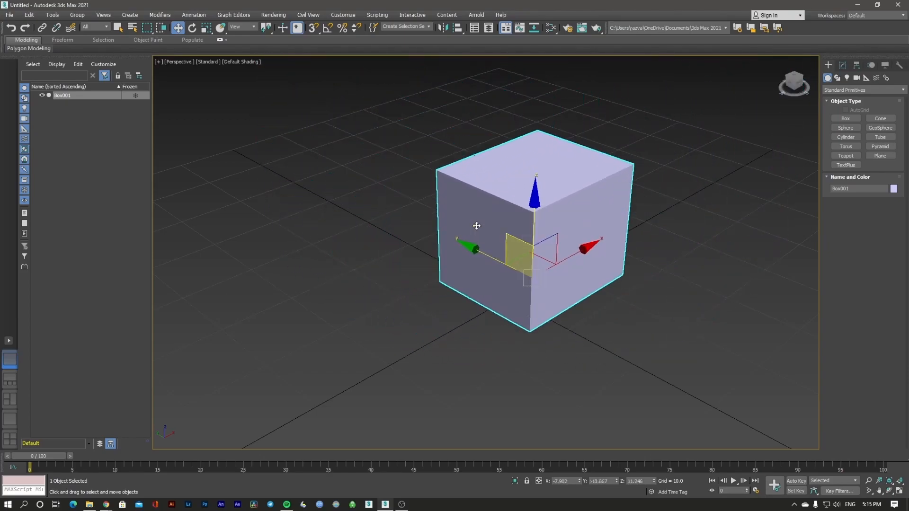
Switch from the maximized perspective view to the four-viewport layout, and deselect and reselect the box
left_click(899, 493)
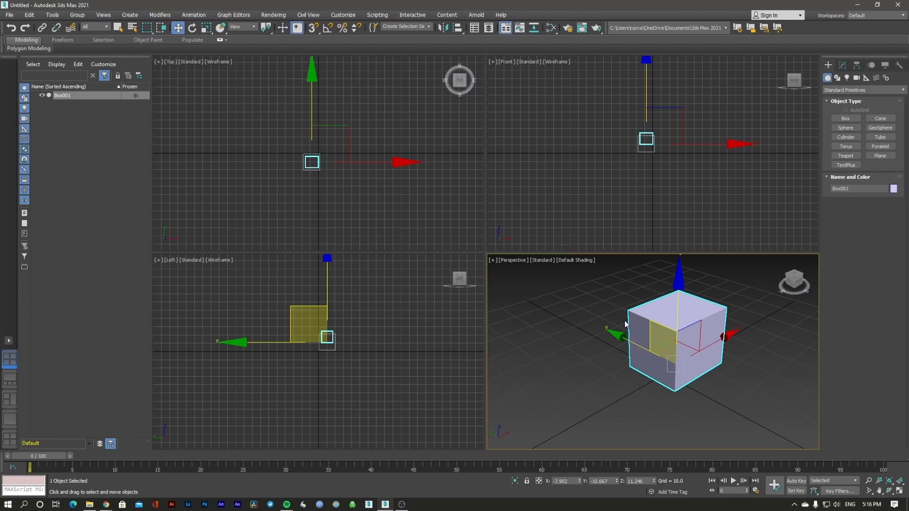
left_click(600, 308)
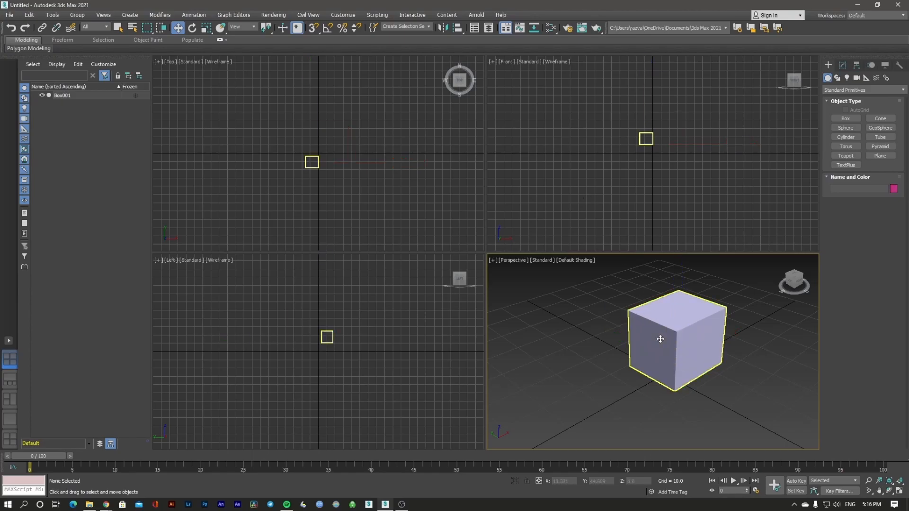
left_click(657, 338)
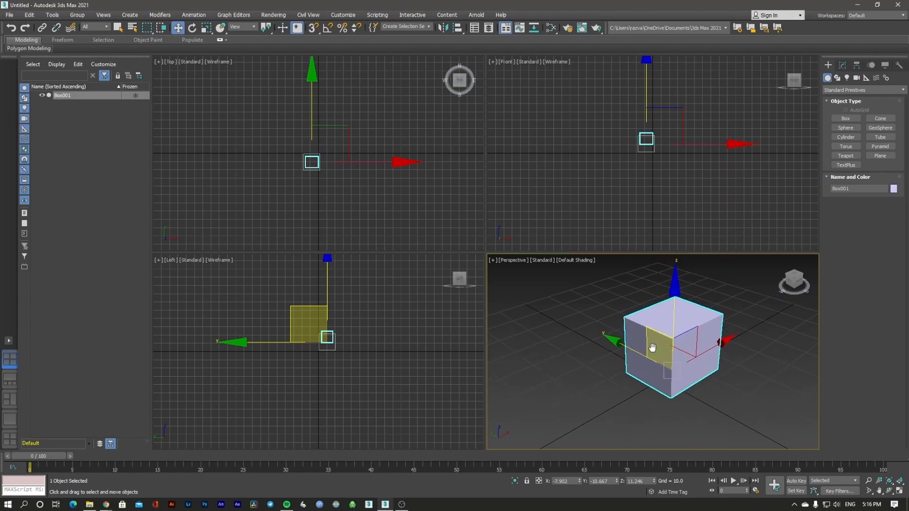
middle_click_drag(658, 339, 648, 352)
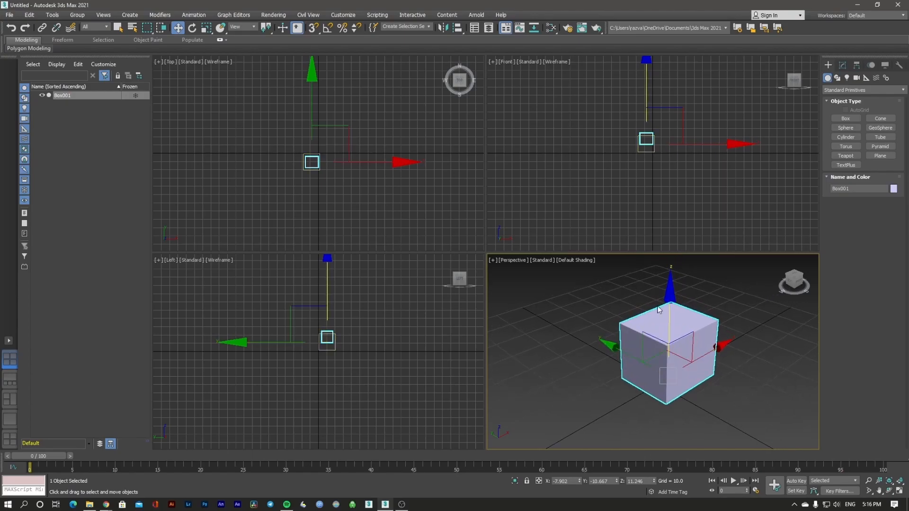
Try moving the box with the gizmo's plane handles in the perspective view, and deselect it
left_click_drag(628, 351, 644, 332)
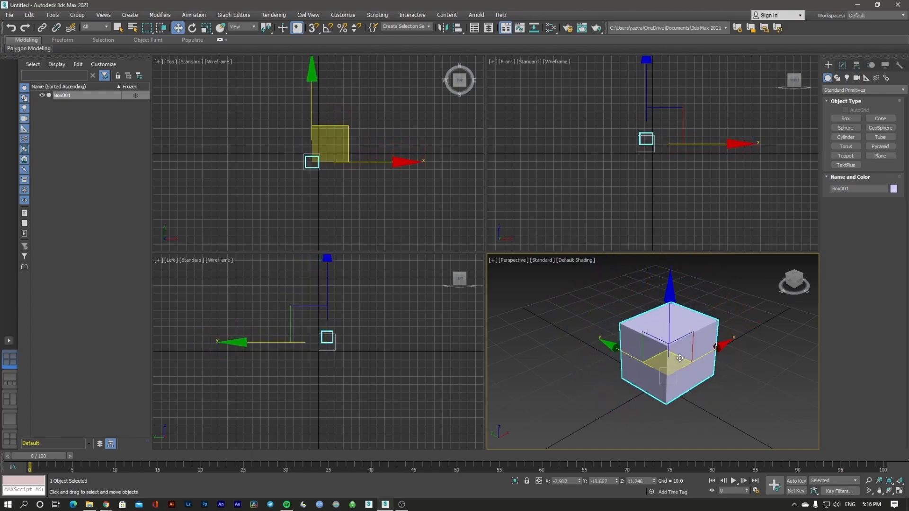
left_click_drag(679, 356, 692, 333)
left_click(708, 300)
left_click(671, 334)
left_click(569, 303)
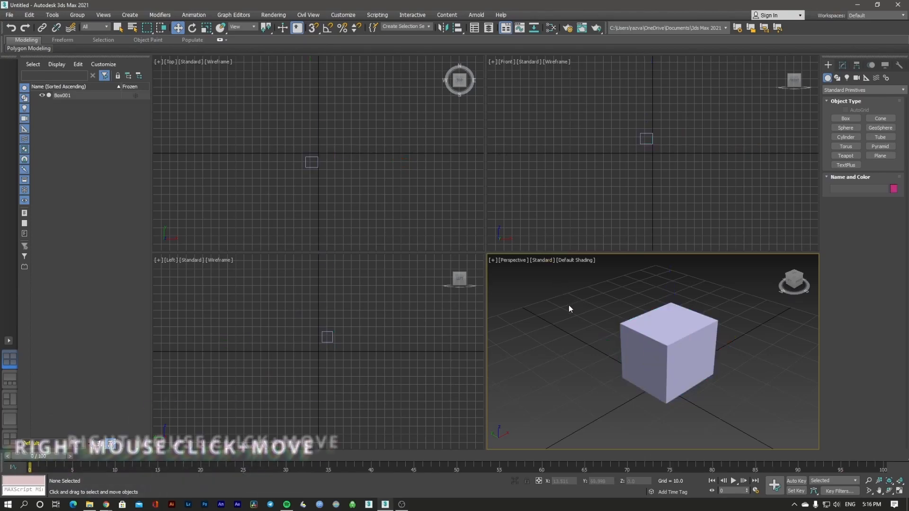
Undo the recent selection changes and moves until the box sits at Z 0, and delete it
left_click(12, 28)
key("ctrl+y")
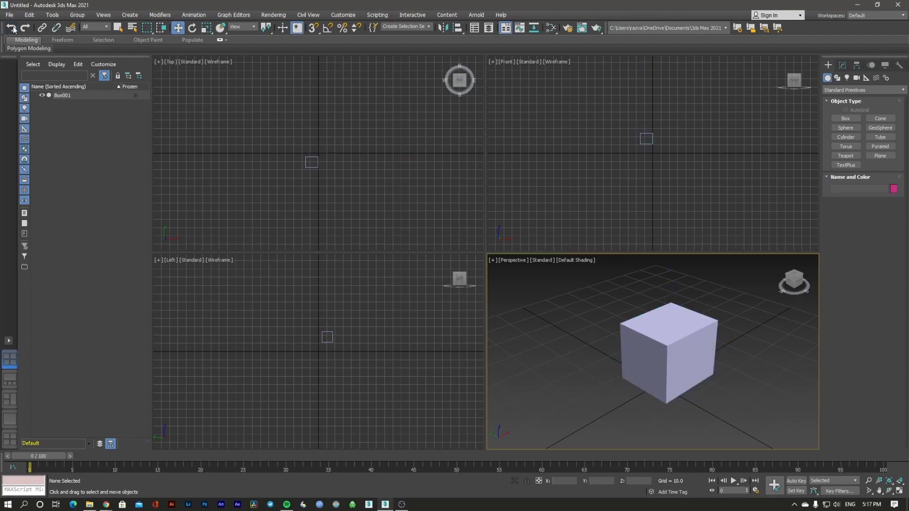
left_click(11, 28)
key("ctrl+y")
left_click(11, 27)
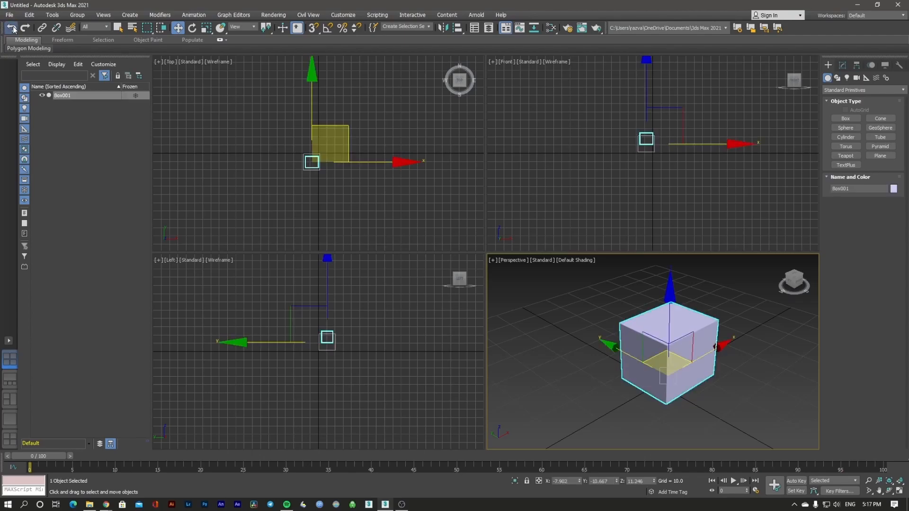
left_click(11, 27)
left_click(12, 28)
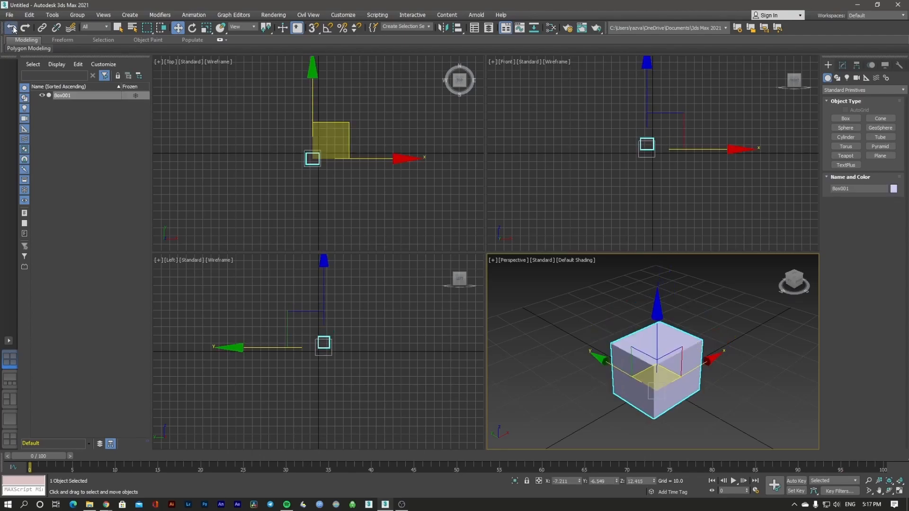
left_click(12, 28)
left_click(11, 27)
left_click(13, 28)
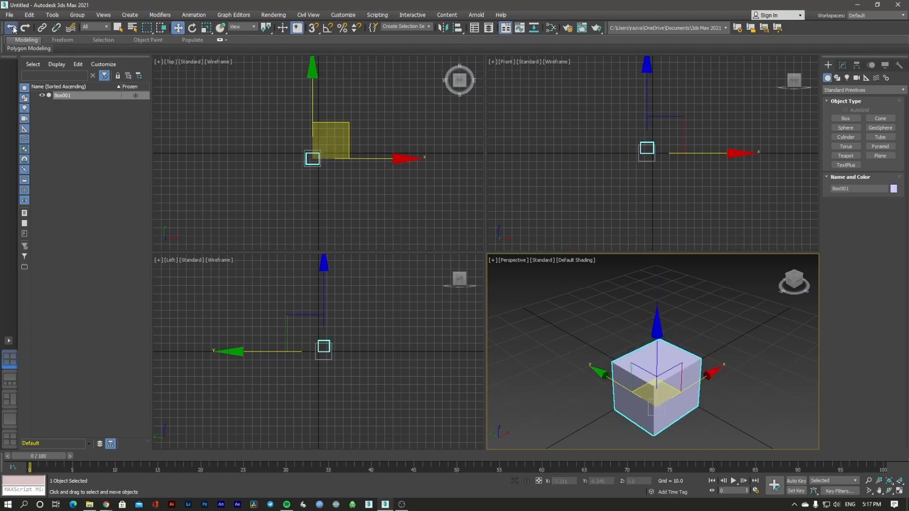
left_click(13, 27)
left_click(13, 27)
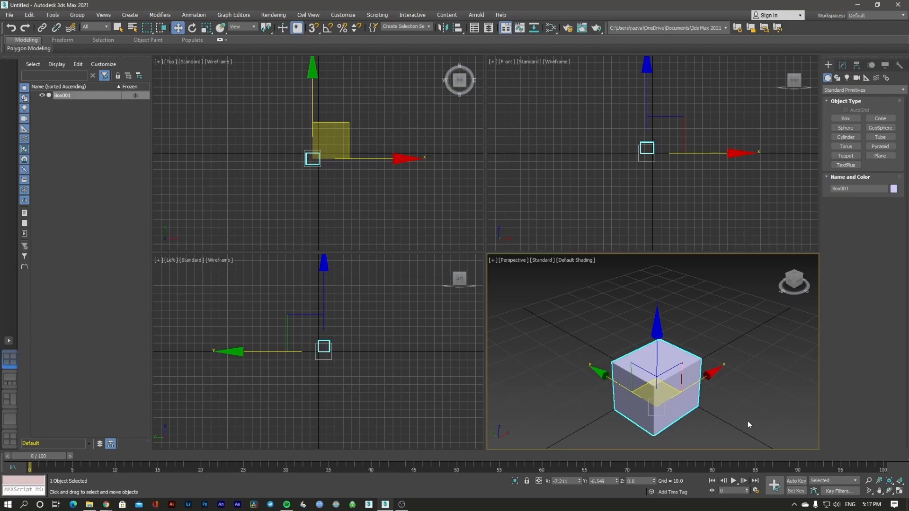
key("Delete")
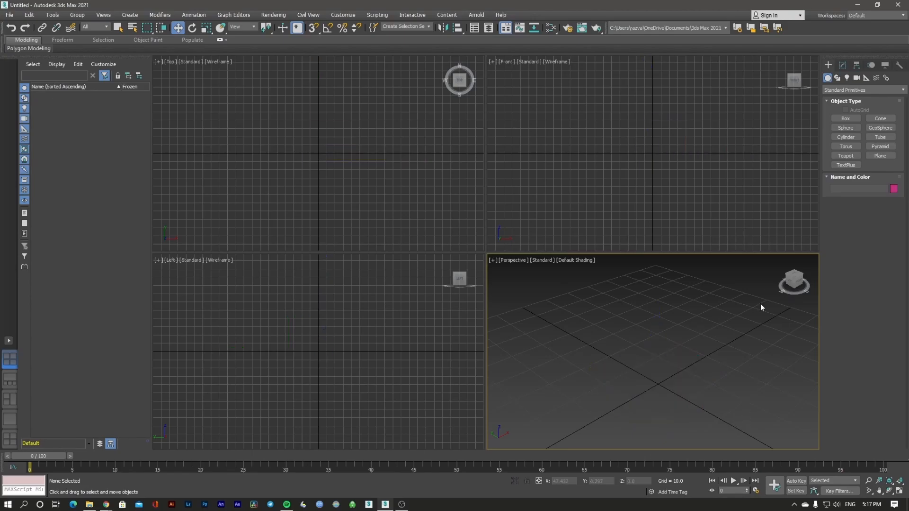
Create a box about 32.2 long, 31 wide and 26.9 high near the centre of the perspective view's grid
left_click(847, 118)
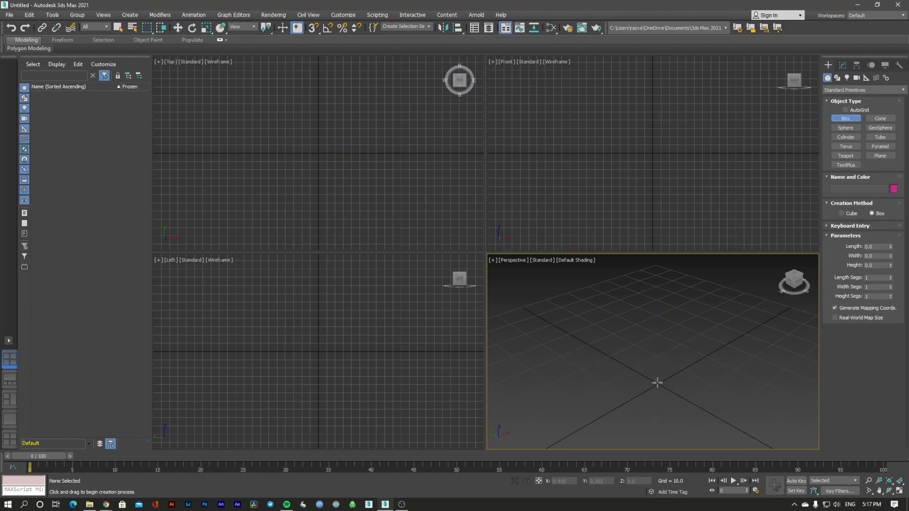
middle_click_drag(657, 380, 655, 378)
key("z")
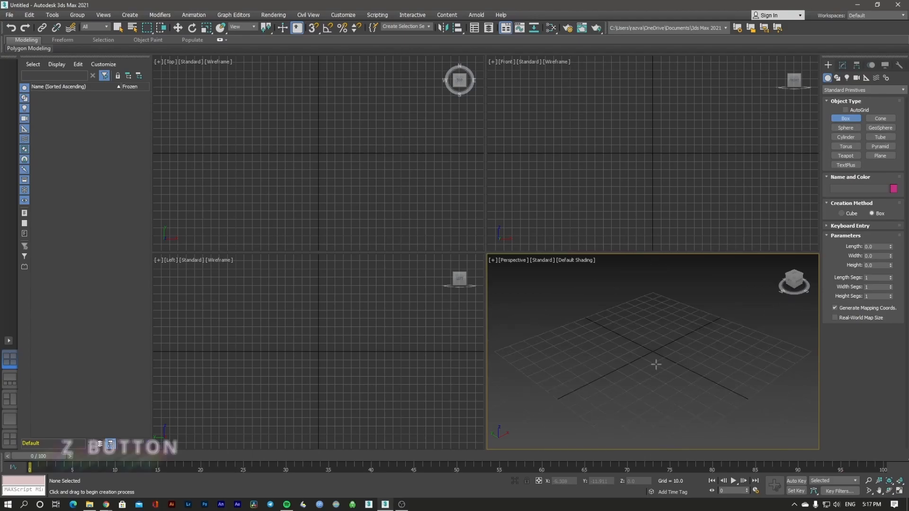
left_click_drag(639, 360, 640, 318)
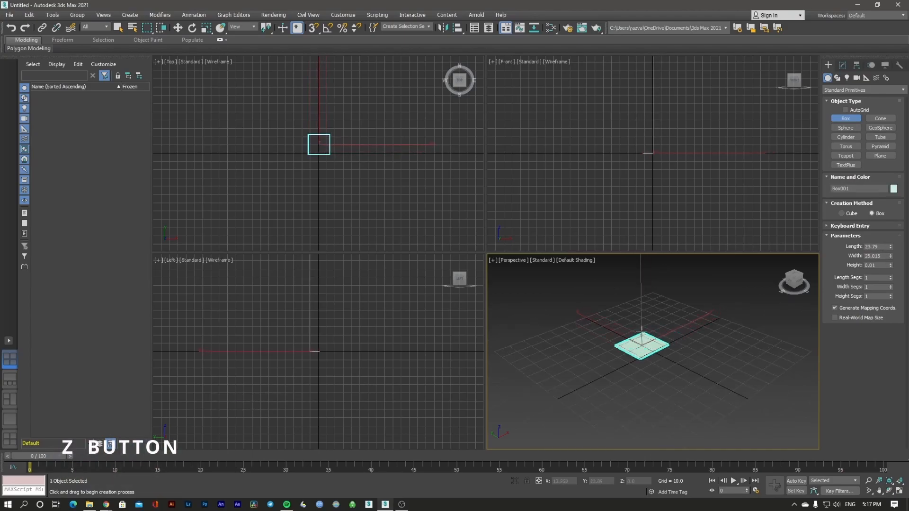
left_click(649, 282)
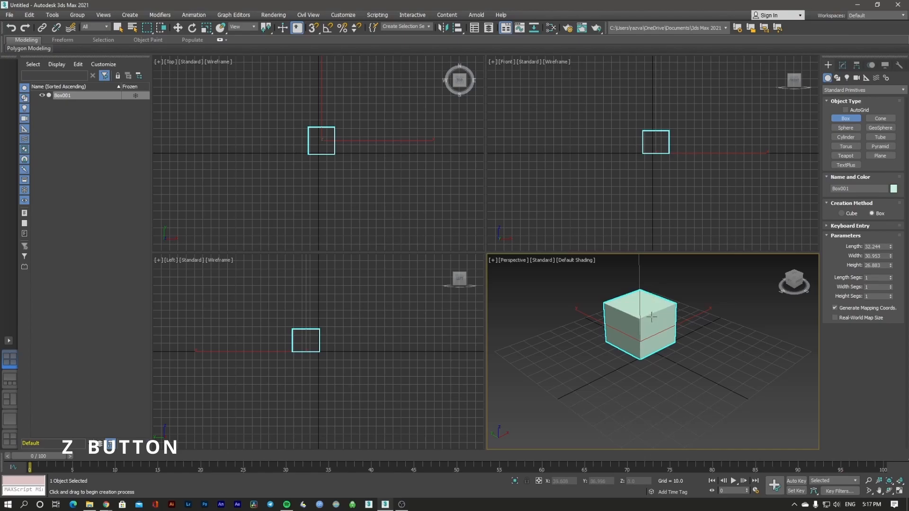
Activate Move for the box, deselect it, and reselect it with a selection window
key("w")
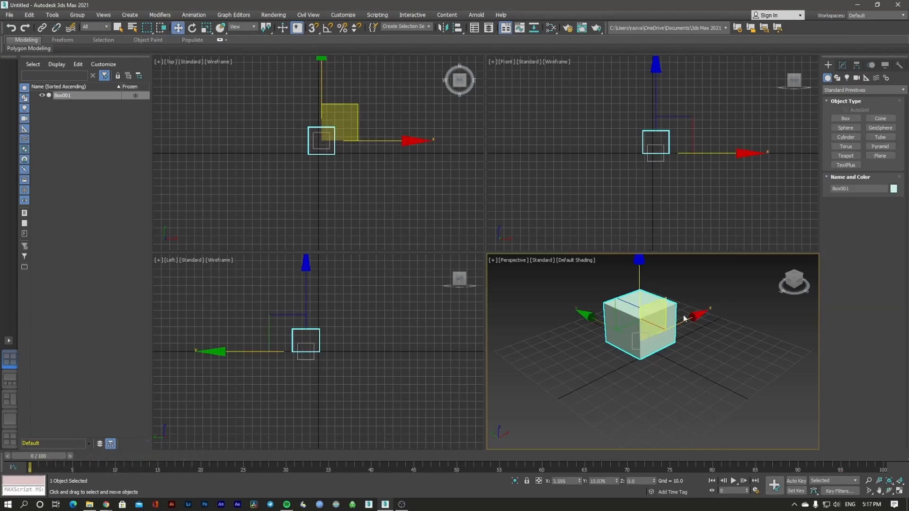
left_click(709, 331)
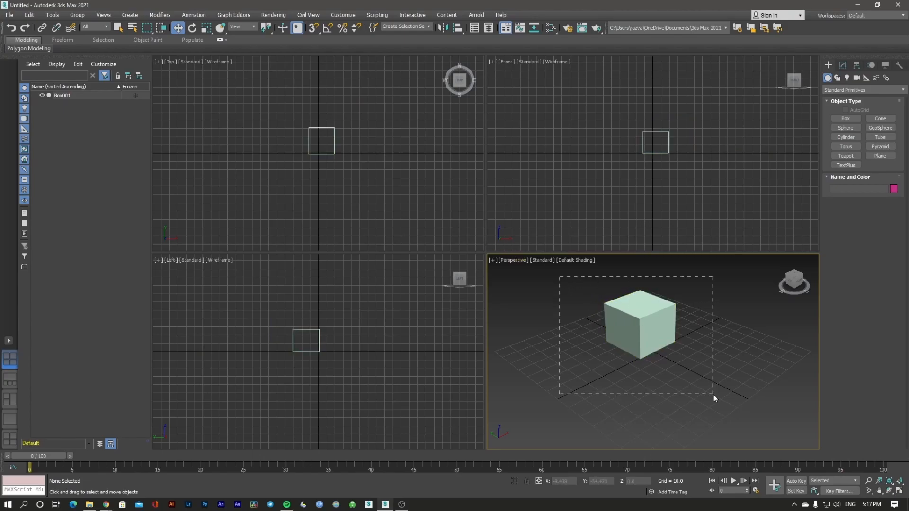
left_click_drag(714, 395, 715, 390)
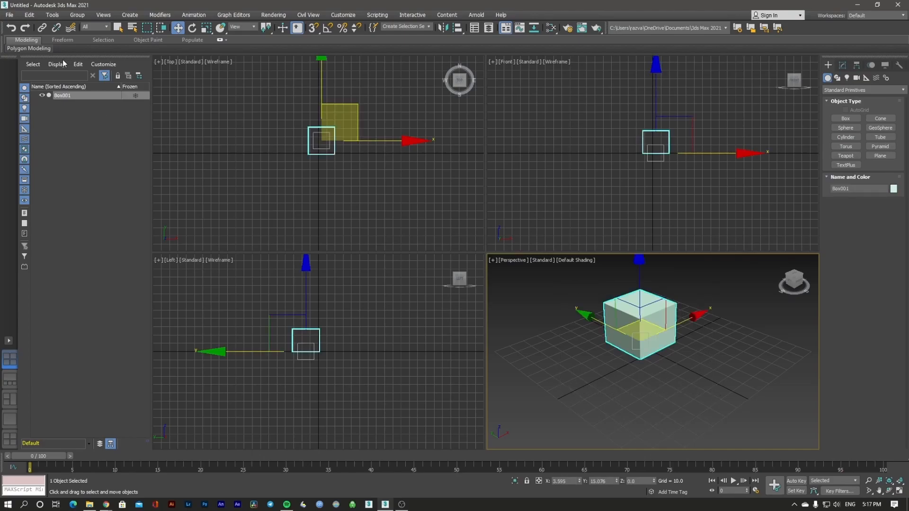
Undo and redo the box's creation and selection changes several times
left_click(10, 29)
left_click(10, 29)
left_click(11, 29)
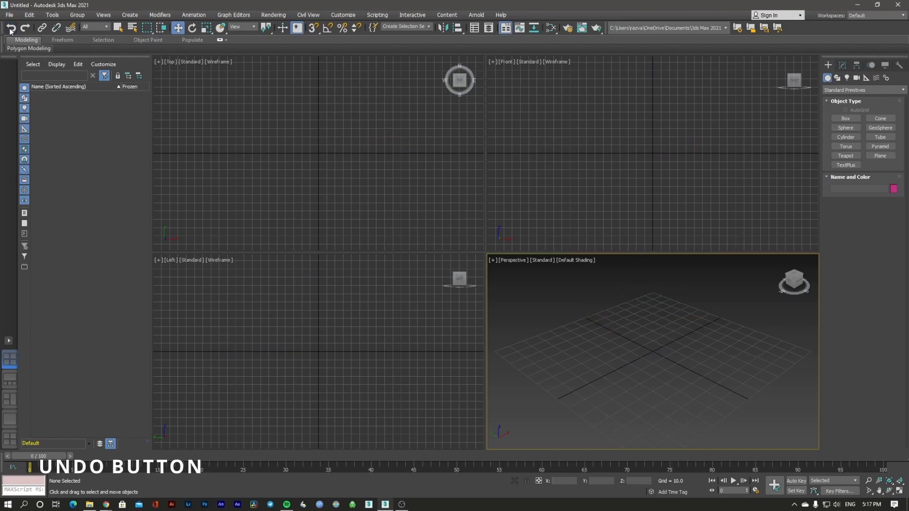
left_click(23, 28)
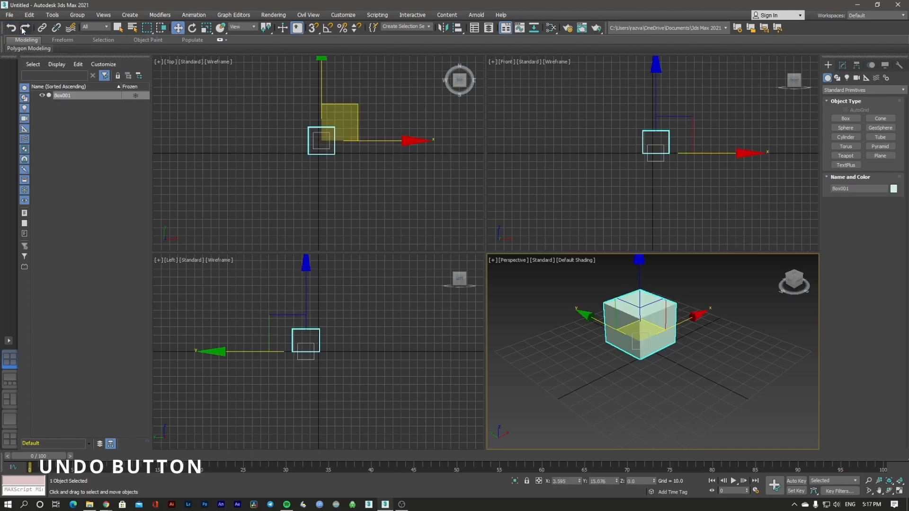
left_click(22, 28)
left_click(14, 29)
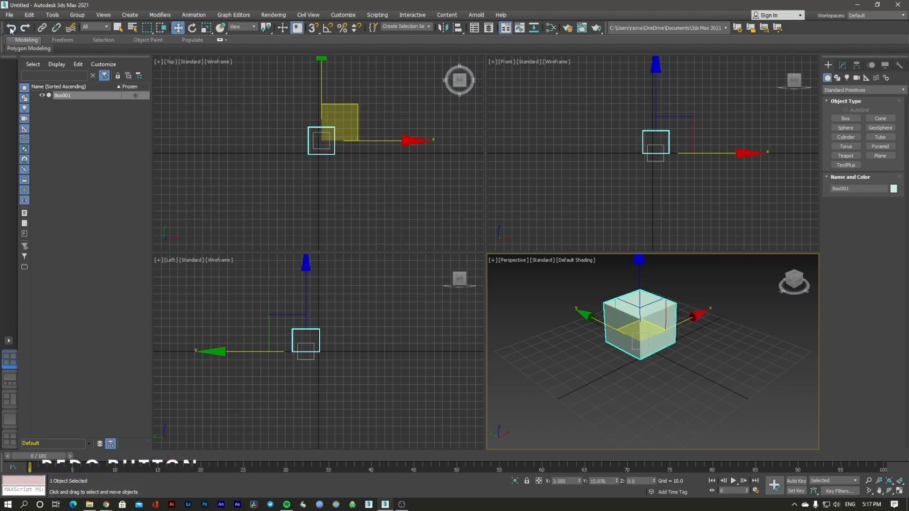
left_click(14, 29)
left_click(22, 29)
left_click(22, 29)
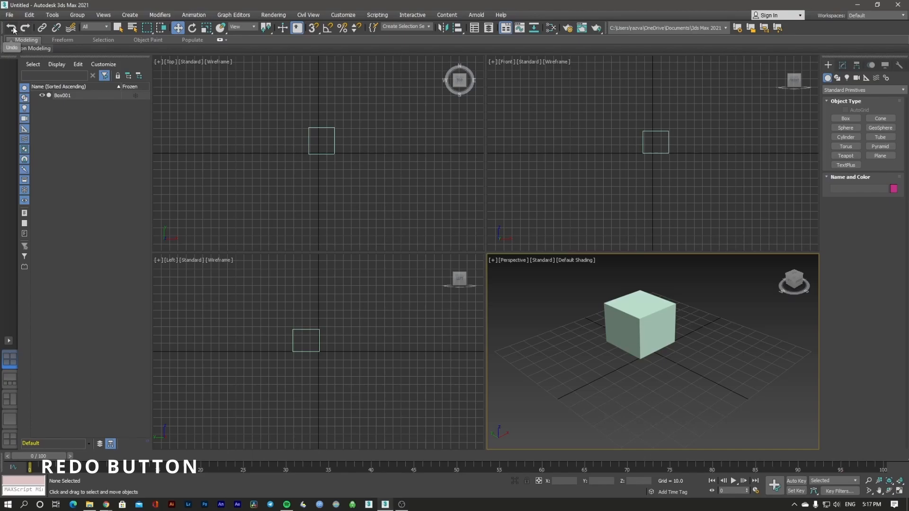
left_click(12, 29)
left_click(12, 29)
left_click(25, 29)
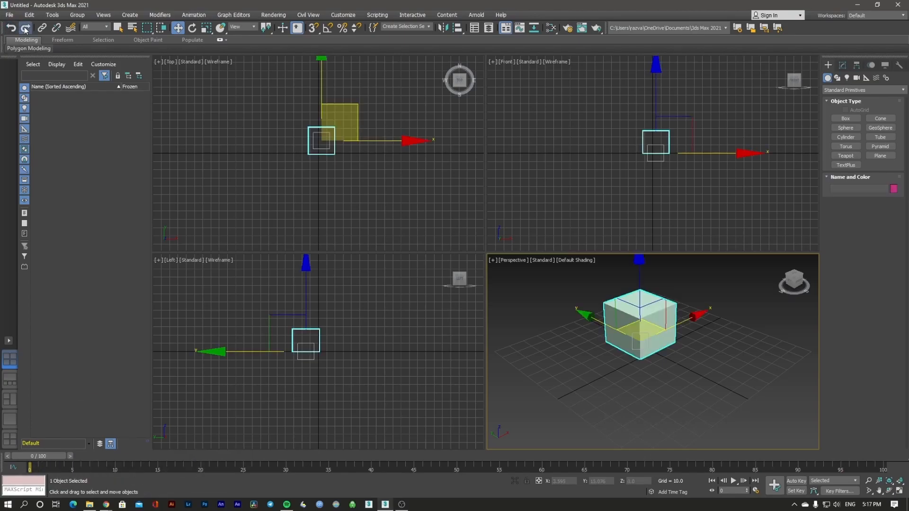
left_click(25, 28)
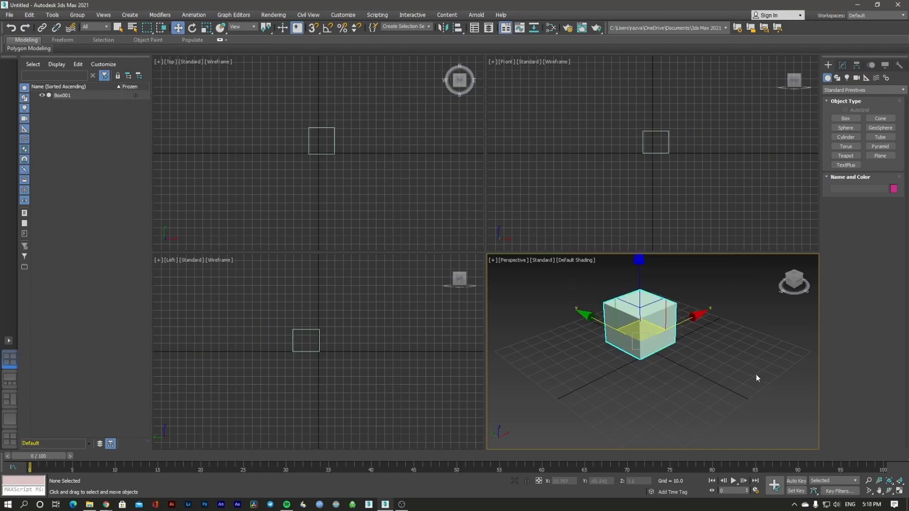
Undo the box's creation and create a new box about 53.4 long, 65.8 wide and 38.2 high in the perspective view
key("ctrl+z")
key("ctrl+z")
left_click(845, 118)
left_click_drag(717, 316, 615, 360)
left_click(647, 337)
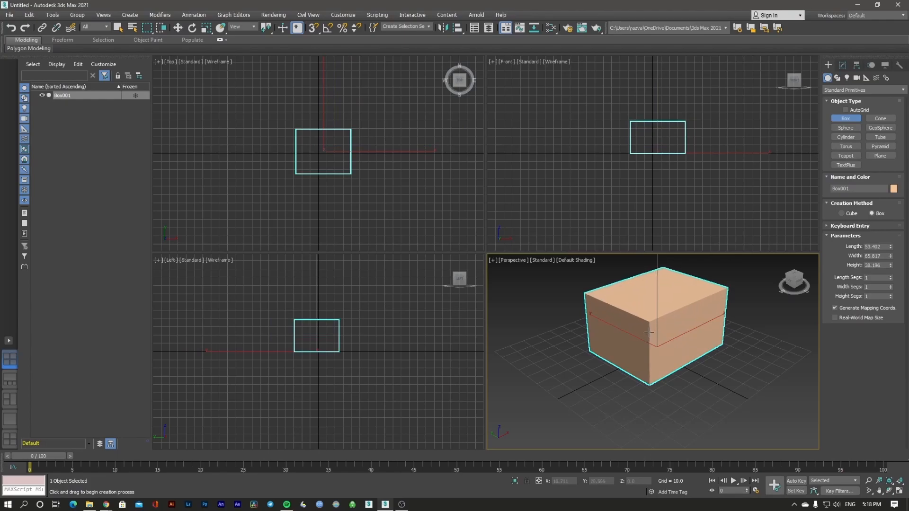
Create three more boxes around the first one, the front one about 51.8 long, 43.3 wide and 24.5 high
left_click_drag(574, 335, 559, 398)
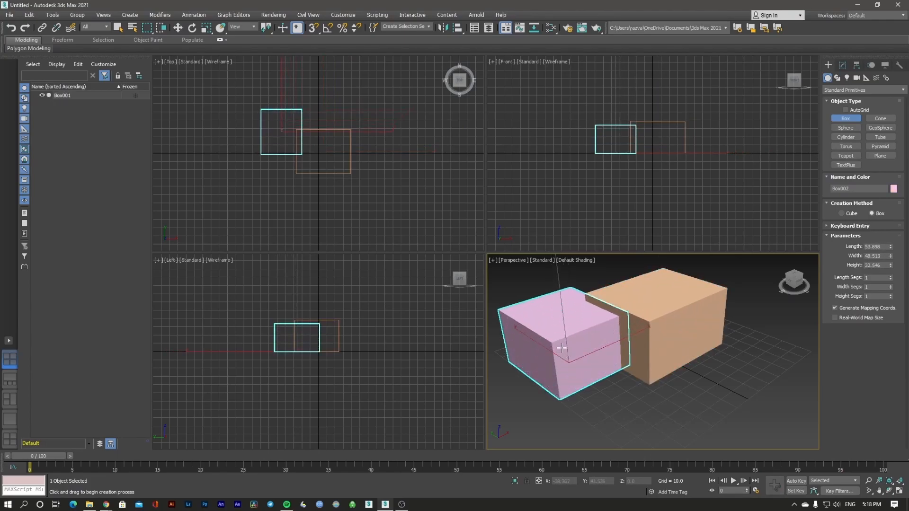
left_click(588, 354)
left_click_drag(754, 316, 757, 373)
left_click(731, 368)
left_click_drag(717, 394, 592, 387)
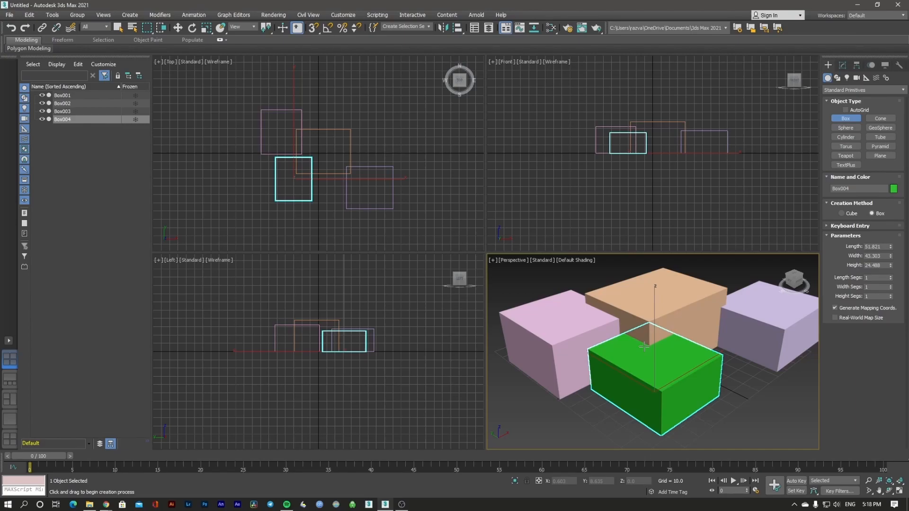
Undo the creation of all four boxes one after another
left_click(12, 28)
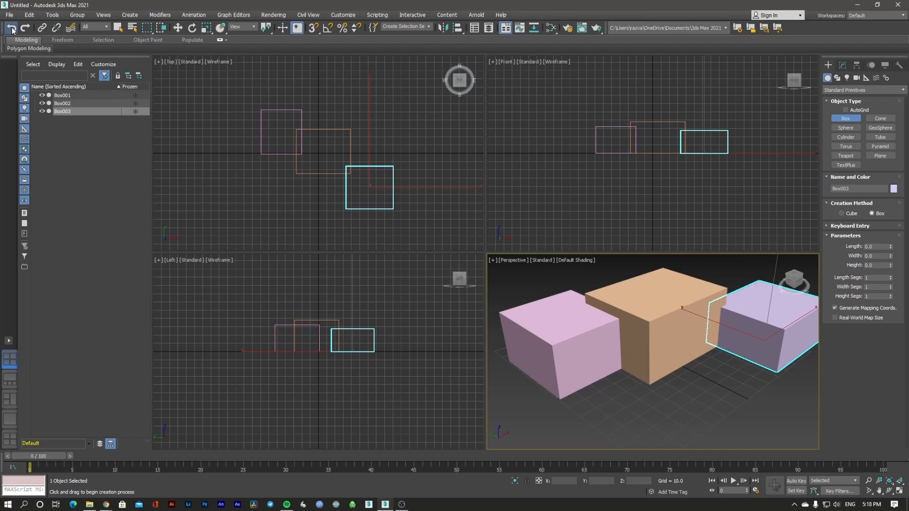
left_click(12, 28)
left_click(12, 28)
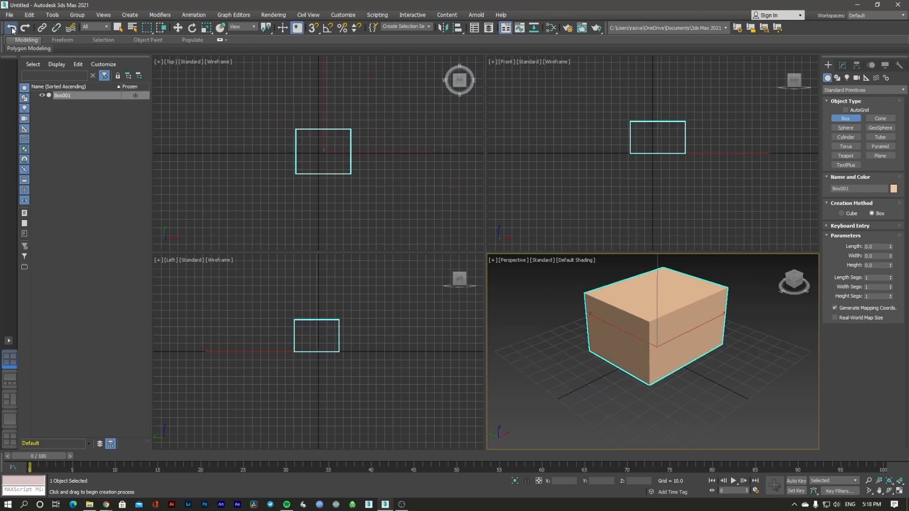
left_click(12, 28)
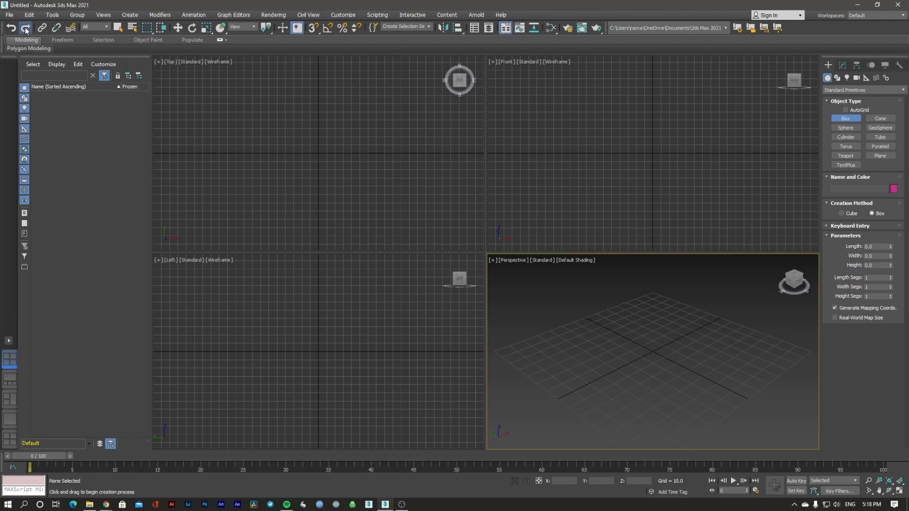
Redo the creation of all four boxes one after another
left_click(26, 29)
left_click(26, 30)
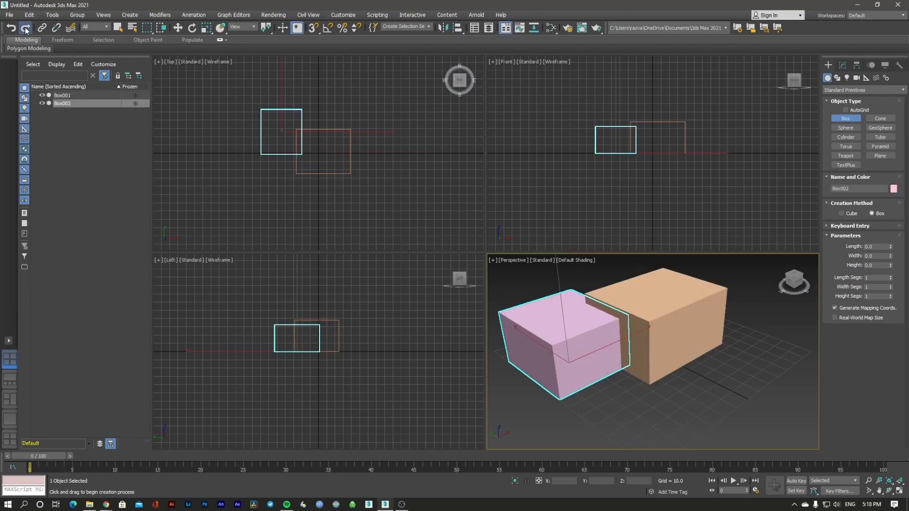
left_click(26, 29)
left_click(25, 29)
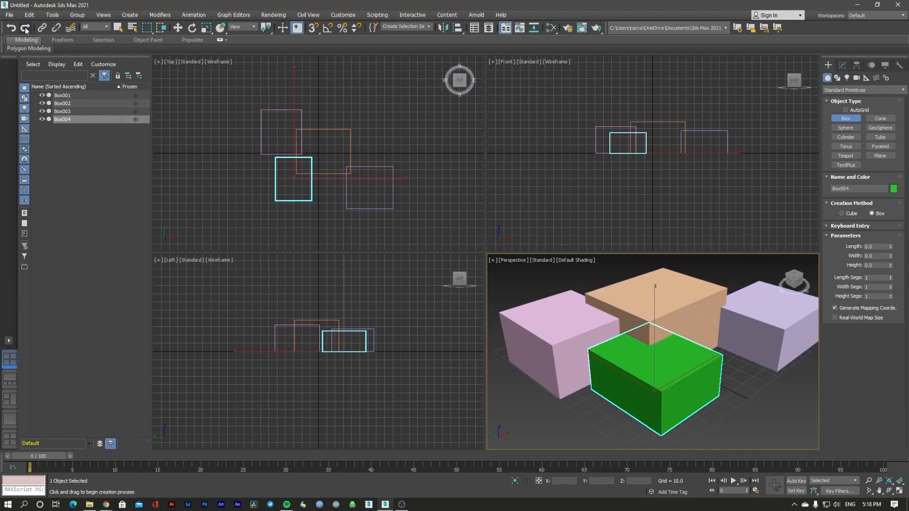
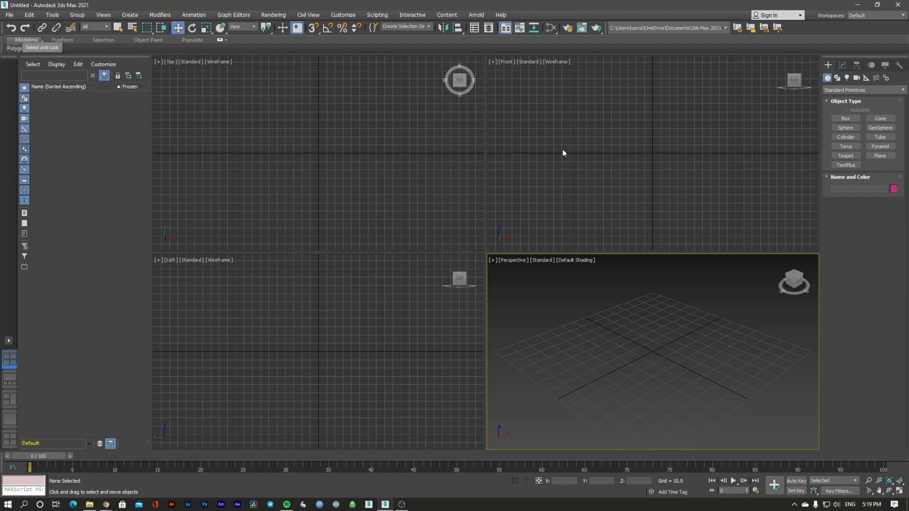
Create a large box and a narrow box about 11.2 long and 113.4 wide beside it in the perspective view
left_click(845, 118)
left_click_drag(720, 311, 721, 366)
left_click(712, 329)
left_click_drag(686, 342, 521, 416)
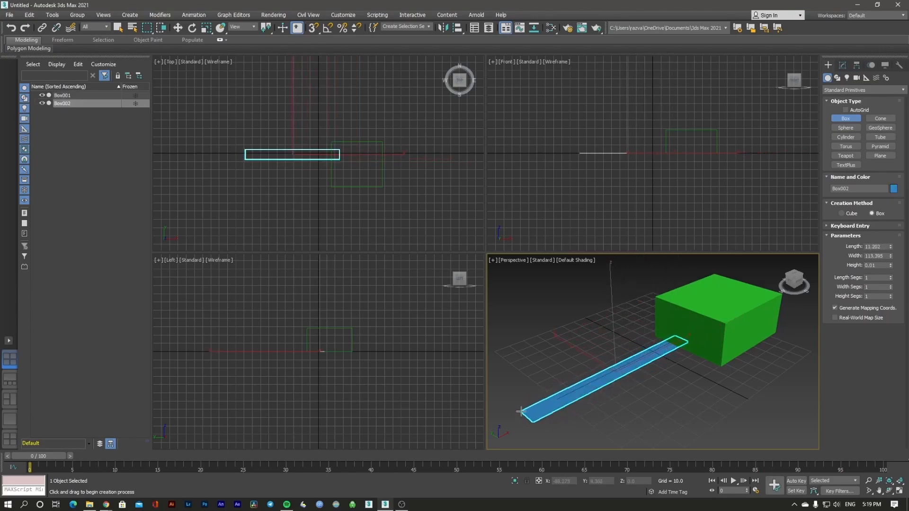
left_click(578, 327)
right_click(577, 325)
left_click(574, 310)
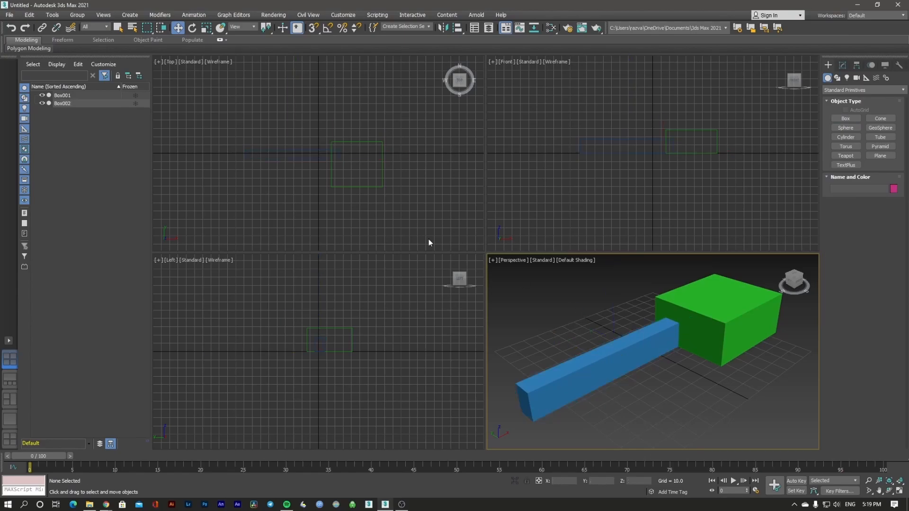
Link the narrow blue box to the green box as its child and select the blue box
left_click(42, 27)
left_click_drag(651, 339, 722, 325)
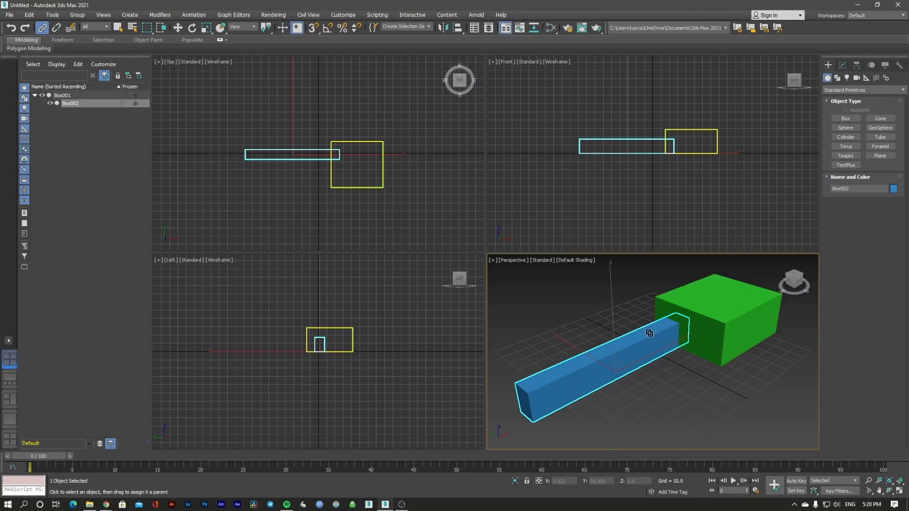
left_click(659, 368)
left_click(629, 355)
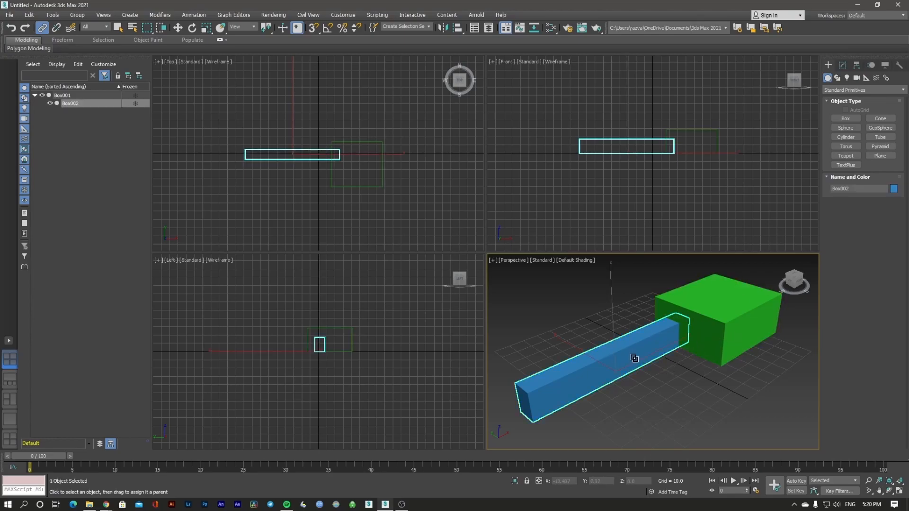
Activate the Move tool and move the green parent box together with its linked blue box
right_click(631, 352)
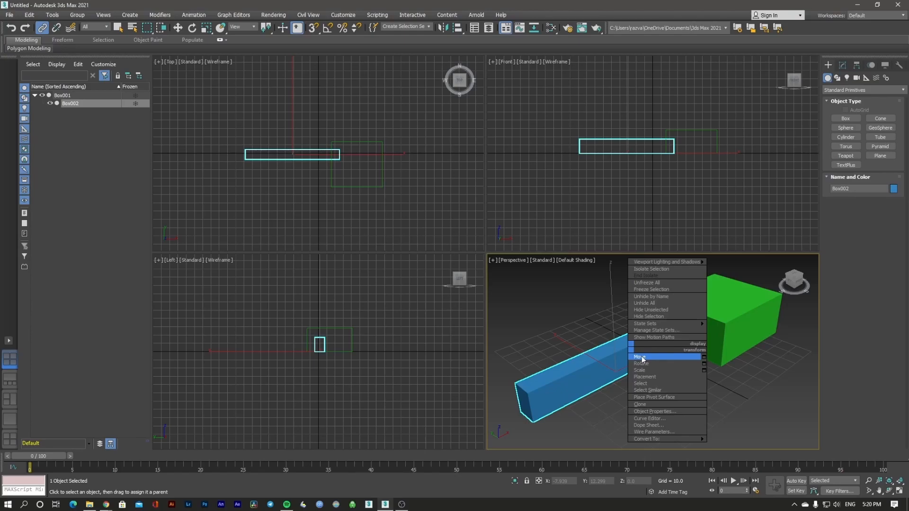
left_click(642, 359)
mouse_move(632, 358)
left_mouse_down()
mouse_move(599, 351)
mouse_move(600, 397)
mouse_move(565, 372)
mouse_move(676, 326)
mouse_move(665, 376)
mouse_move(634, 361)
left_mouse_up()
left_click(720, 327)
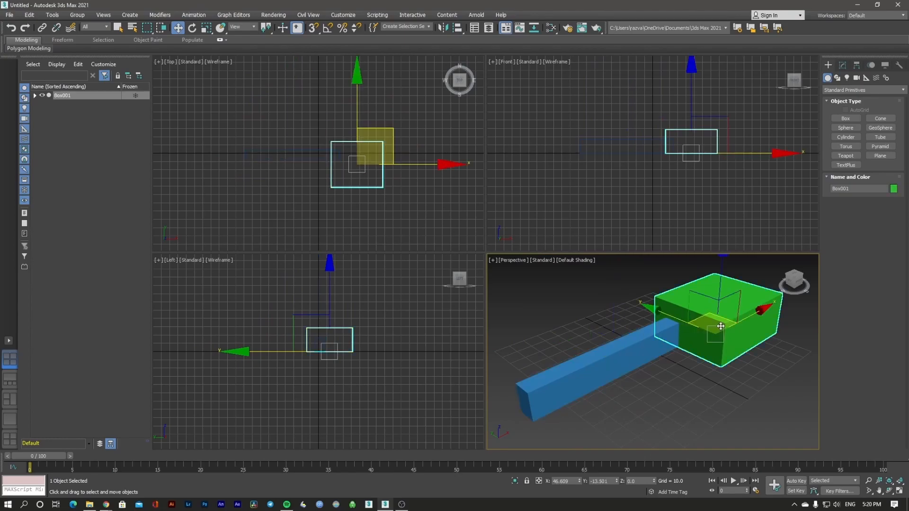
mouse_move(720, 326)
left_mouse_down()
mouse_move(700, 304)
mouse_move(740, 345)
mouse_move(733, 365)
mouse_move(713, 324)
mouse_move(722, 317)
left_mouse_up()
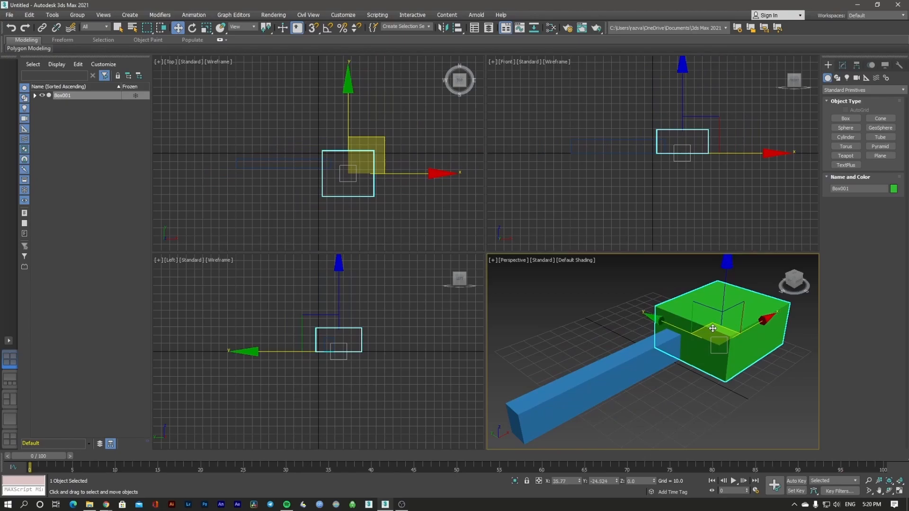
Move only the blue child box away from the green box, towards the back of the grid
left_click(660, 386)
left_click(647, 364)
left_click(698, 351)
left_click(672, 382)
left_click(650, 360)
left_click_drag(618, 362, 571, 318)
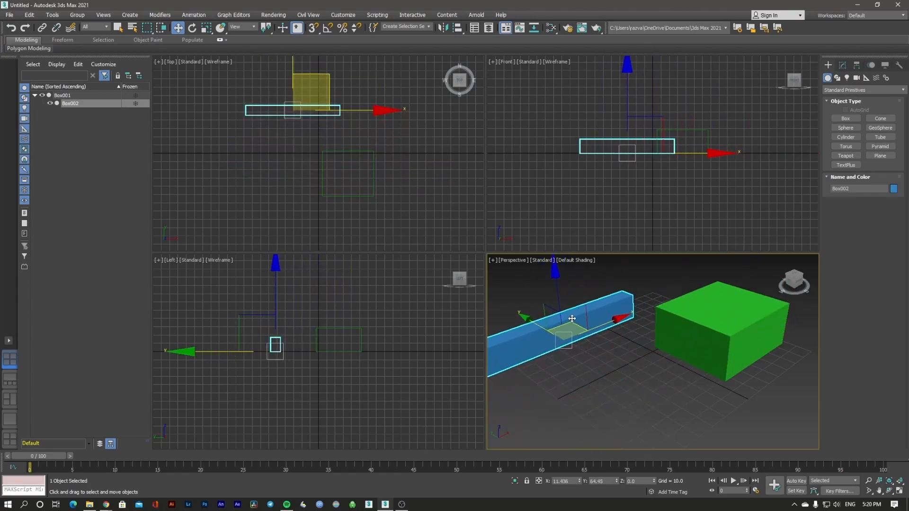
Bring the blue child box back against the green box's front corner and reposition the green parent box
left_click(713, 329)
mouse_move(714, 328)
left_mouse_down()
mouse_move(665, 326)
mouse_move(657, 361)
mouse_move(736, 345)
mouse_move(722, 339)
left_mouse_up()
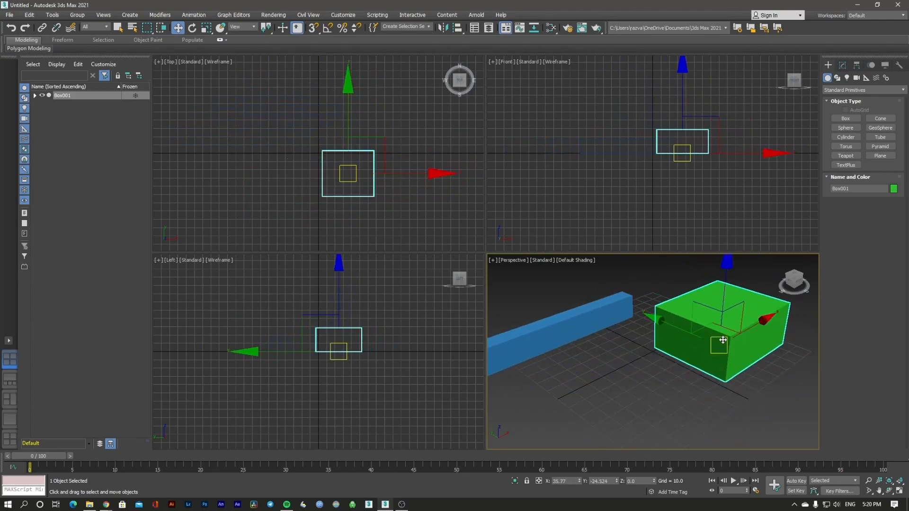
left_click(574, 321)
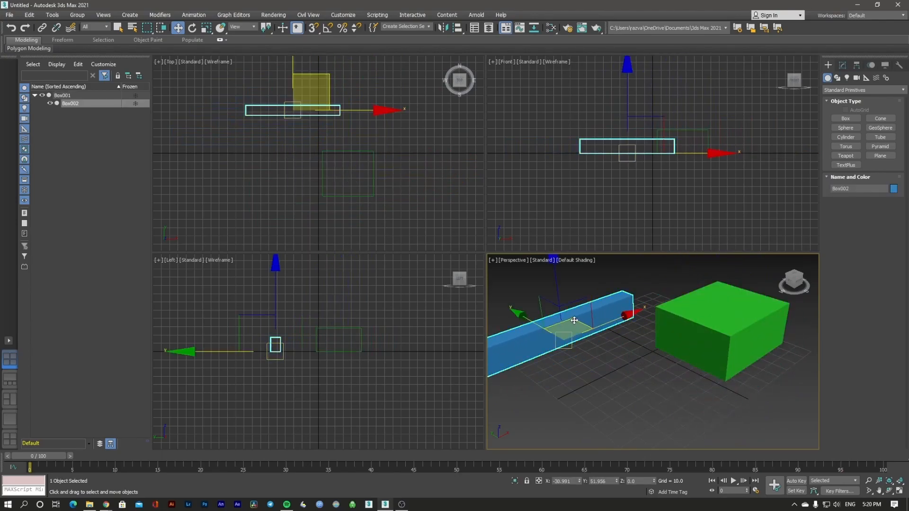
left_click_drag(579, 326, 675, 389)
left_click(729, 331)
left_click_drag(728, 331, 703, 346)
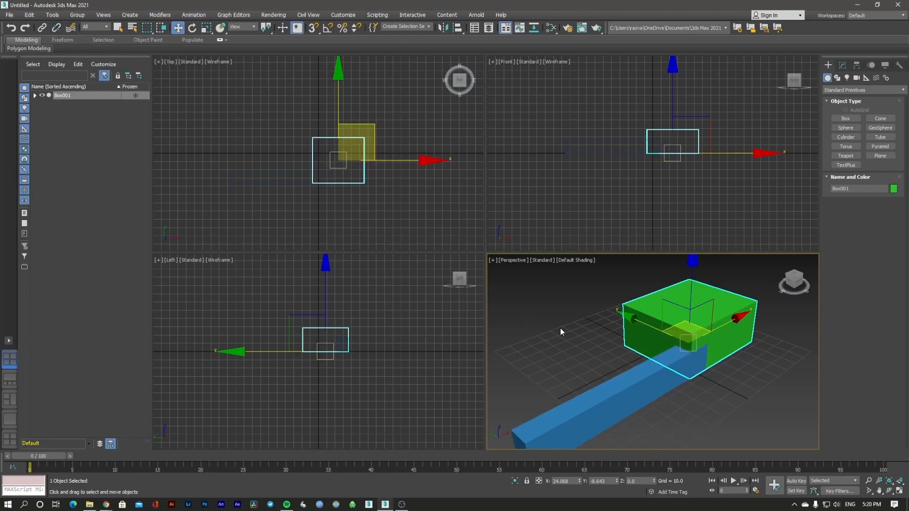
Try moving the green parent box with its linked blue box twice, undoing the move each time
left_click(579, 344)
left_click(620, 387)
left_click(695, 325)
left_click(736, 373)
left_click(691, 326)
left_click(690, 326)
left_click(693, 326)
mouse_move(695, 326)
left_mouse_down()
mouse_move(580, 298)
mouse_move(655, 348)
mouse_move(688, 329)
left_mouse_up()
key("ctrl+z")
left_click(735, 366)
left_click(720, 327)
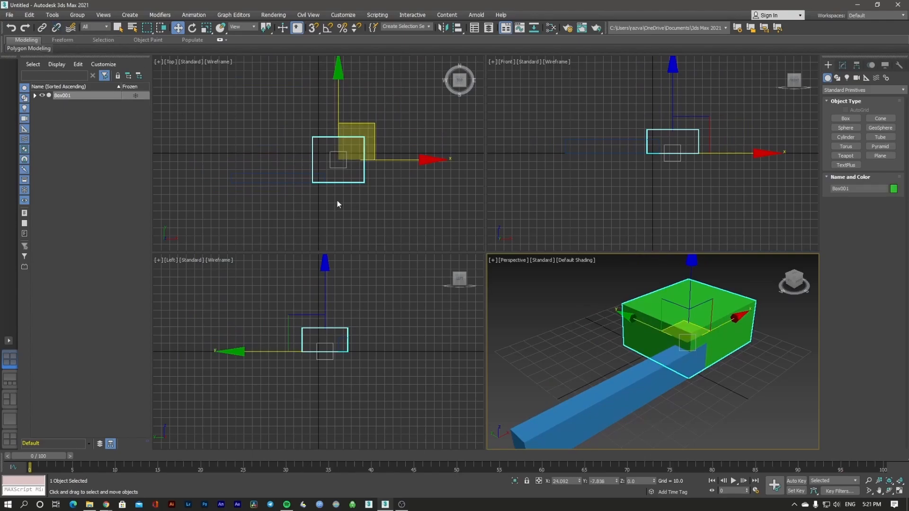
left_click(655, 373)
left_click(684, 324)
mouse_move(681, 323)
left_mouse_down()
mouse_move(662, 343)
mouse_move(669, 311)
left_mouse_up()
key("ctrl+z")
Select both boxes, unlink them, and try moving the green box on its own
left_click_drag(726, 396, 622, 334)
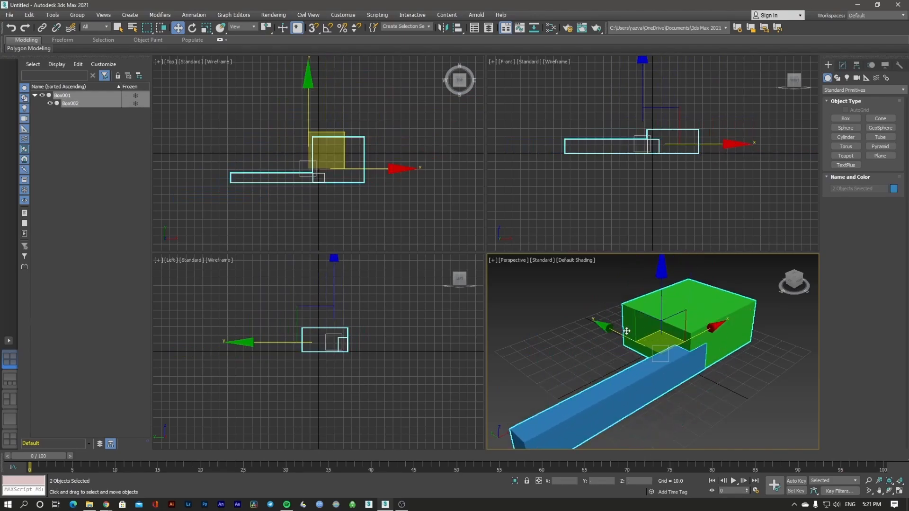
left_click(58, 29)
left_click(583, 342)
left_click(696, 324)
mouse_move(695, 325)
left_mouse_down()
mouse_move(745, 326)
mouse_move(684, 337)
left_mouse_up()
left_click(623, 377)
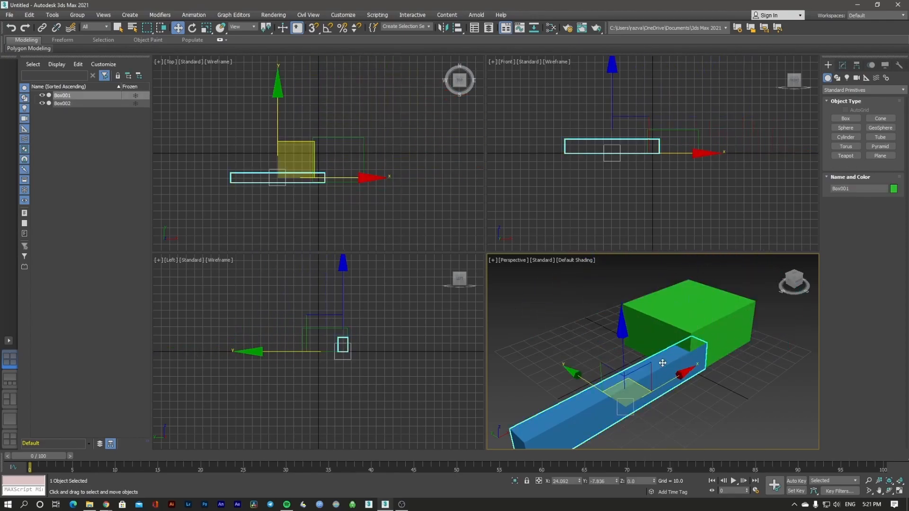
left_click_drag(709, 353, 644, 389)
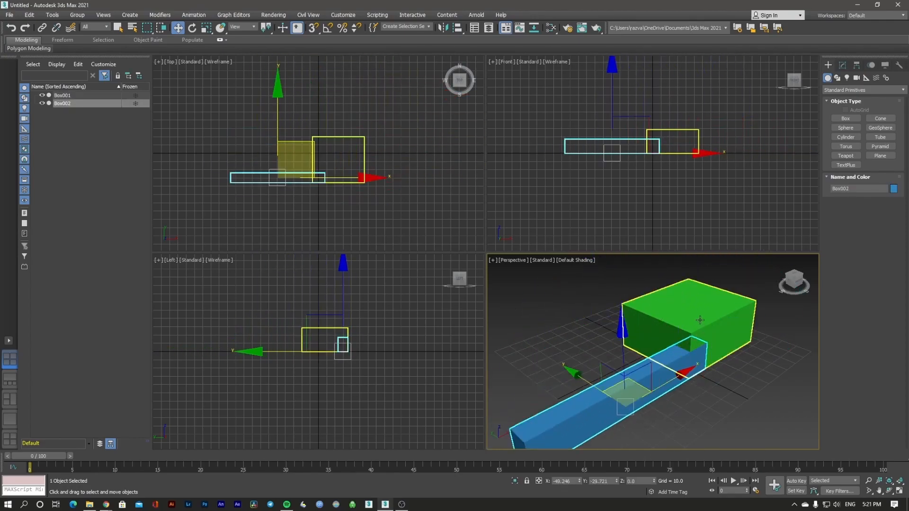
left_click(699, 321)
mouse_move(691, 327)
left_mouse_down()
mouse_move(660, 295)
mouse_move(700, 337)
mouse_move(695, 330)
left_mouse_up()
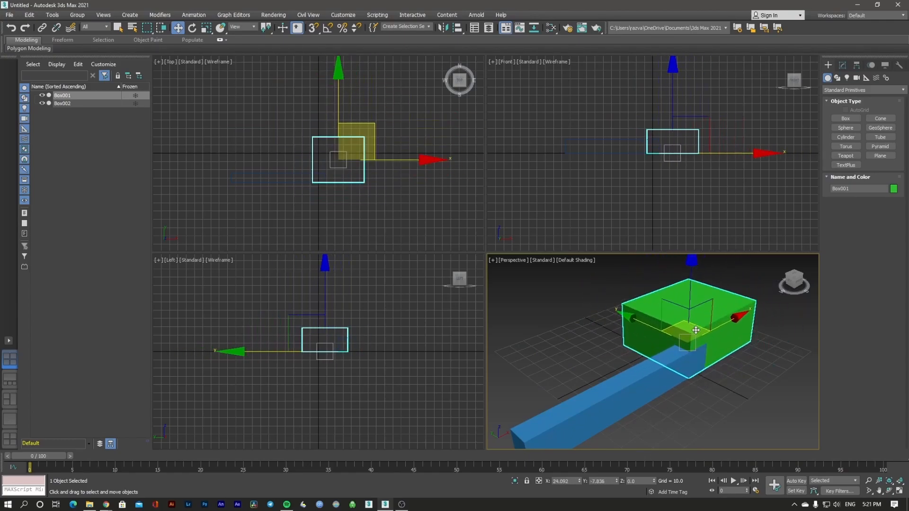
Select all objects in the scene and delete them
key("ctrl+a")
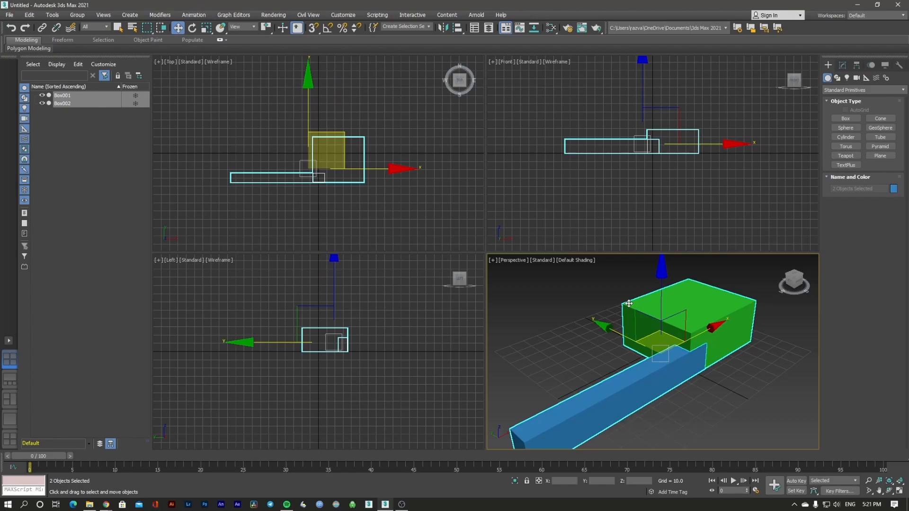
key("Delete")
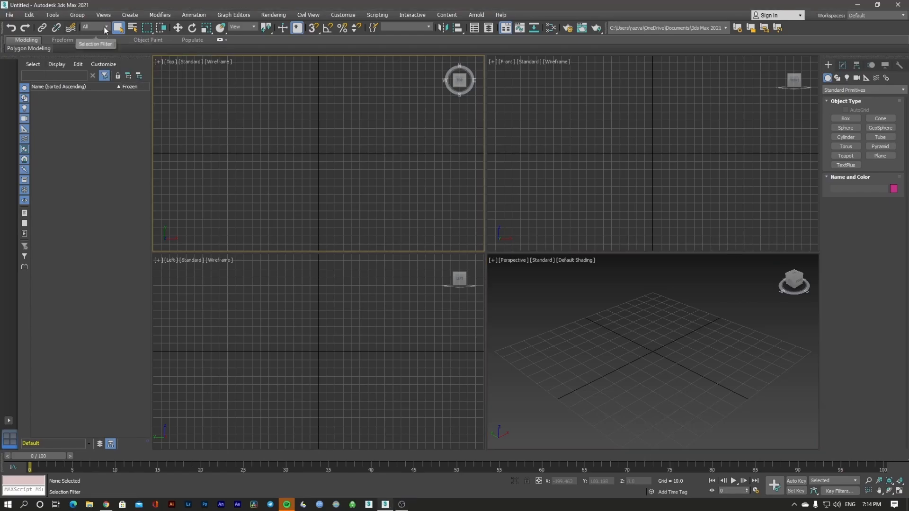
Set the selection filter to Geometry and draw a test selection region in the empty perspective view
left_click(105, 27)
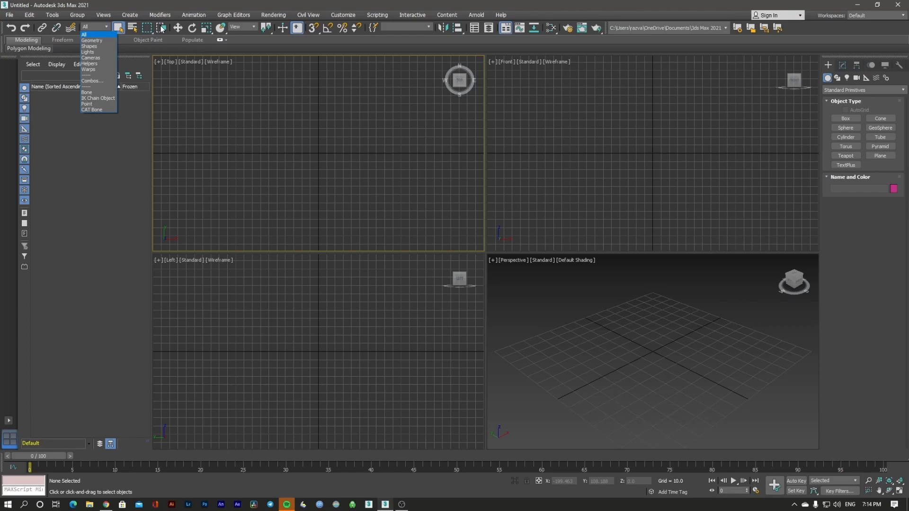
left_click(103, 40)
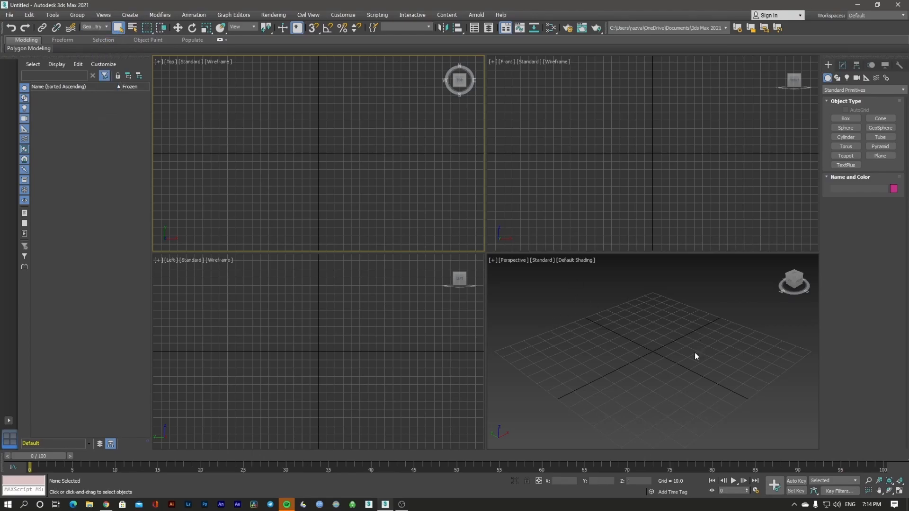
left_click_drag(566, 294, 697, 410)
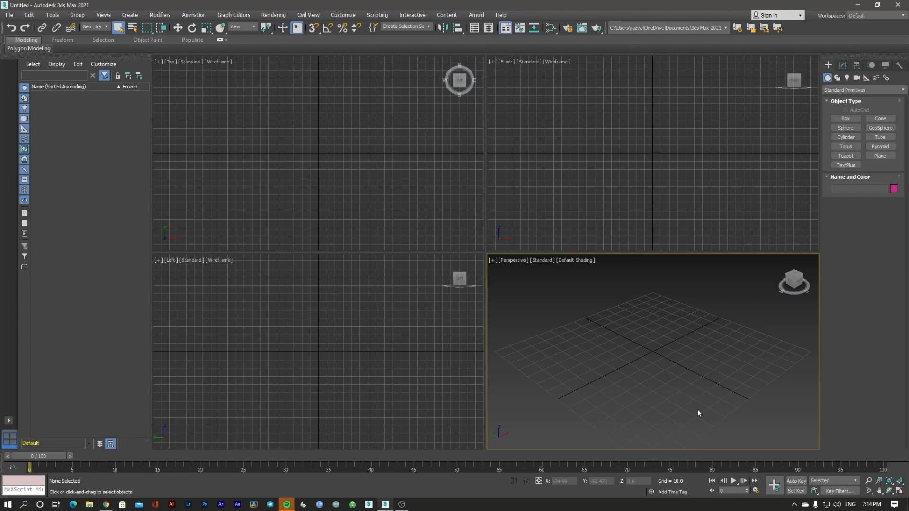
Maximize the perspective view and create a large box with a small box beside it
key("alt+w")
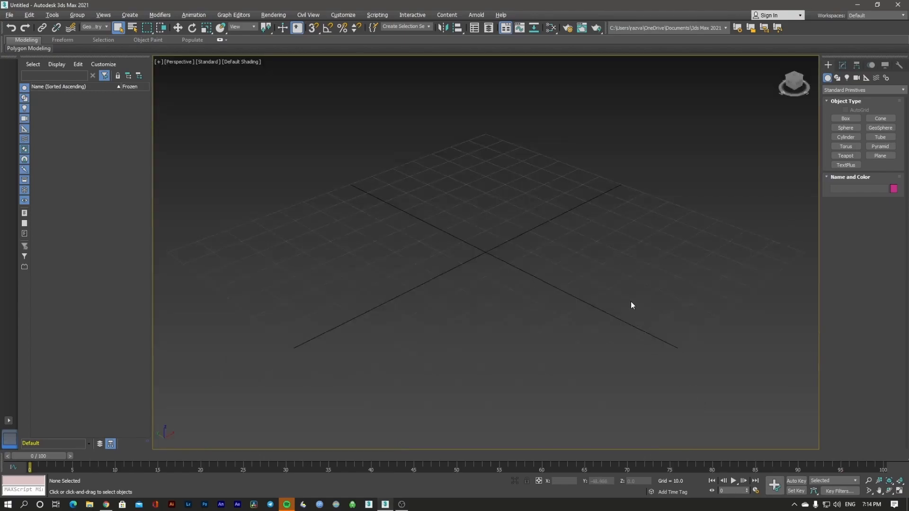
left_click(845, 119)
left_click_drag(449, 182, 456, 243)
left_click(461, 197)
left_click_drag(544, 230, 528, 185)
left_click(537, 177)
Create four more boxes, including a thin one about 21.6 by 5.6 and a distant one about 65.6 by 27.2 at the base
left_click_drag(496, 236, 437, 236)
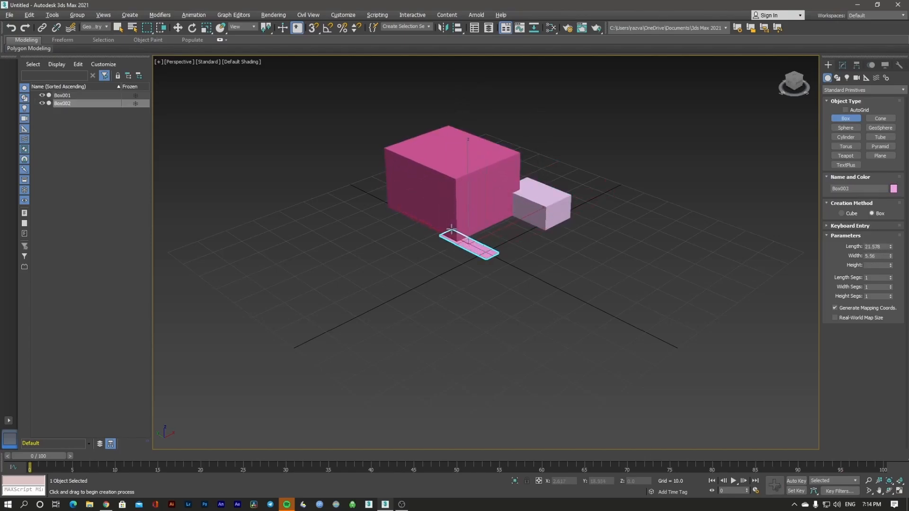
left_click(473, 137)
left_click_drag(574, 264, 563, 215)
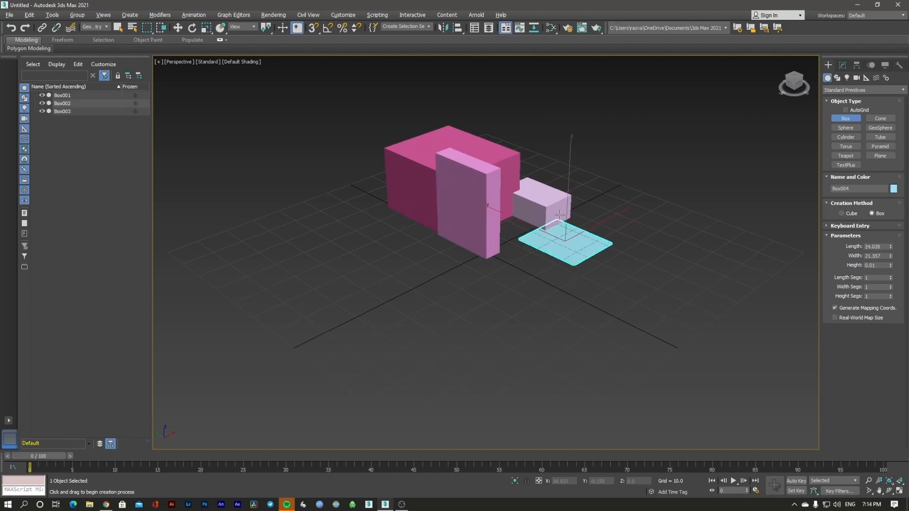
left_click_drag(453, 305, 416, 220)
left_click(416, 153)
left_click_drag(198, 119, 211, 182)
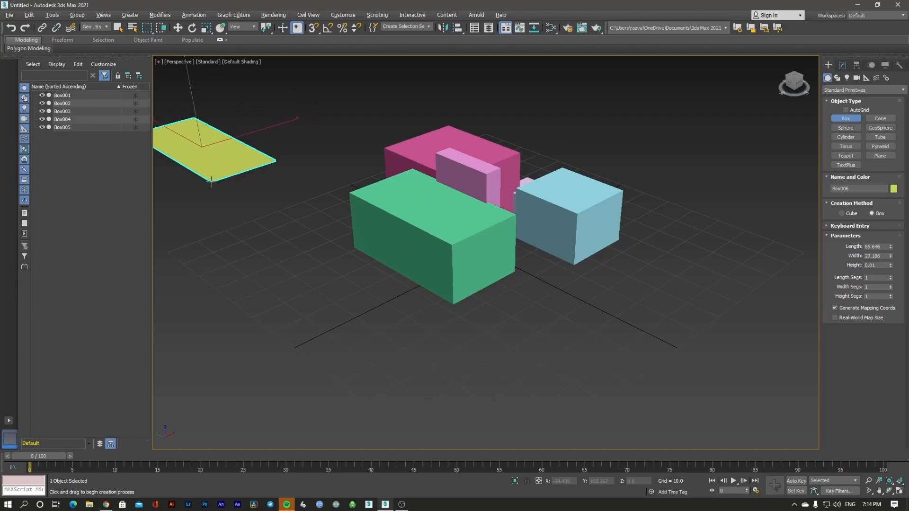
Draw three rectangle splines on the grid around the boxes
left_click(837, 78)
left_click(846, 126)
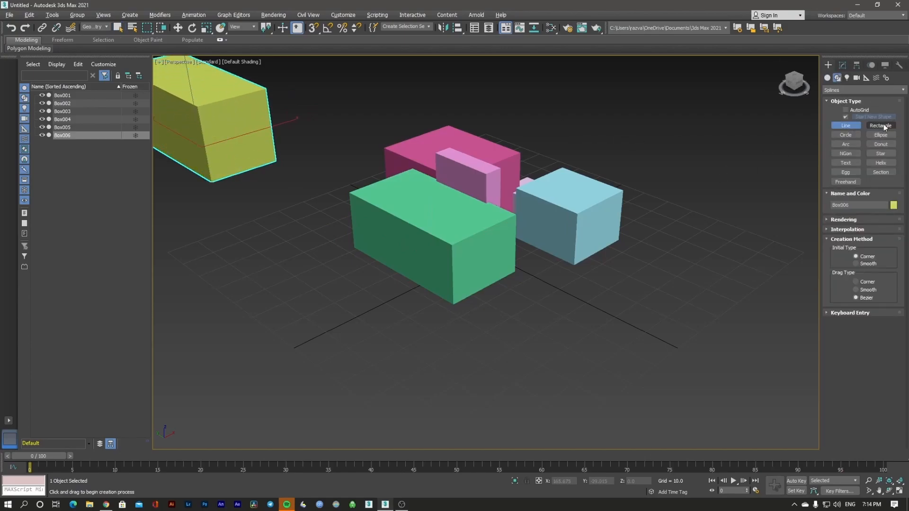
left_click(880, 126)
left_click_drag(691, 179, 674, 244)
left_click_drag(599, 152, 615, 187)
left_click_drag(535, 291, 501, 247)
Draw four circle splines around the boxes, the last with a radius of about 21.4
left_click(846, 137)
left_click_drag(603, 264, 658, 269)
left_click_drag(423, 298, 467, 298)
left_click_drag(309, 254, 385, 255)
left_click_drag(346, 173, 372, 152)
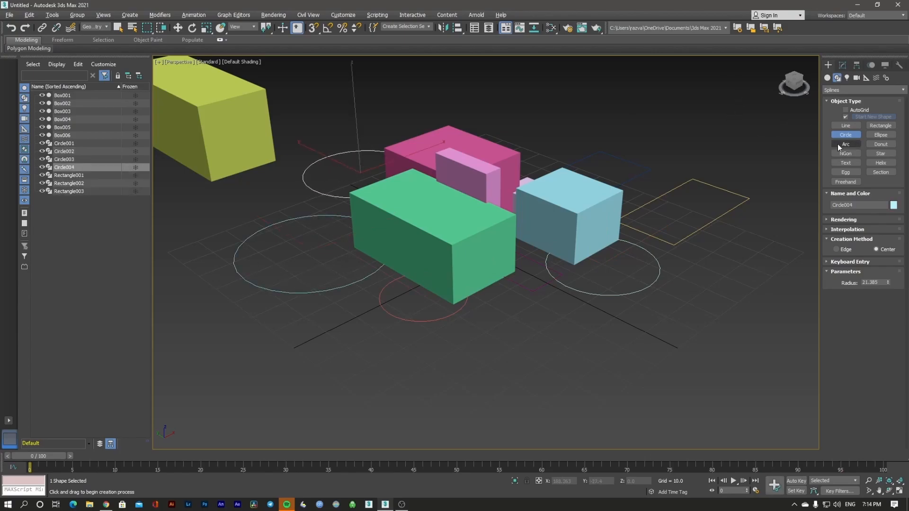
Start a photometric Free Light, suppress the exposure control message for this session, and decline the exposure change
left_click(847, 79)
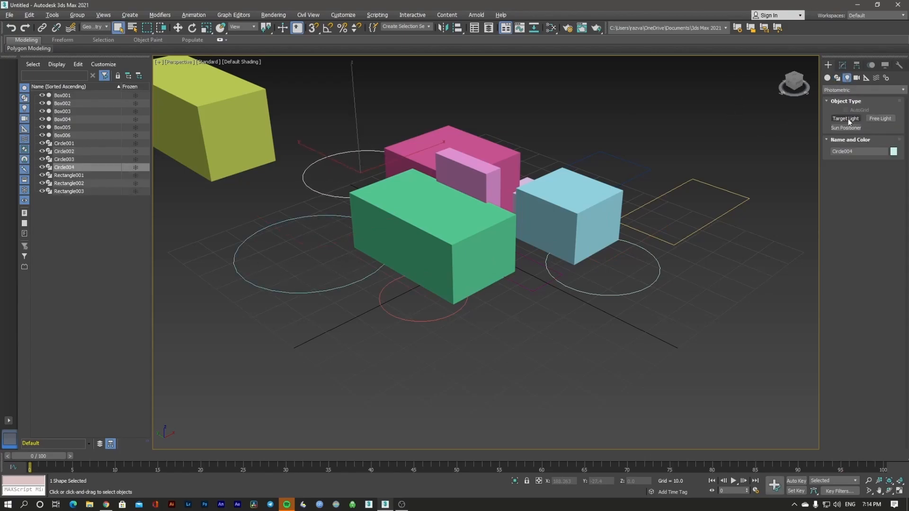
left_click(873, 120)
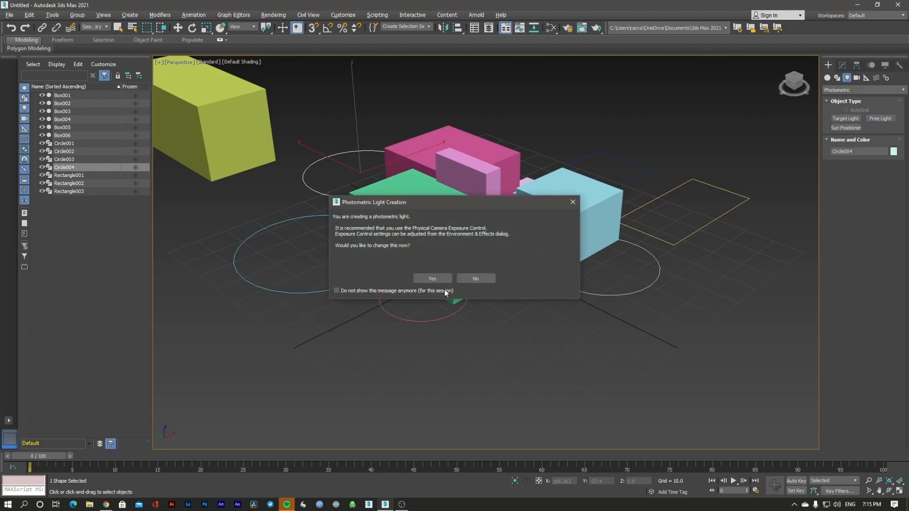
left_click(403, 291)
left_click(487, 279)
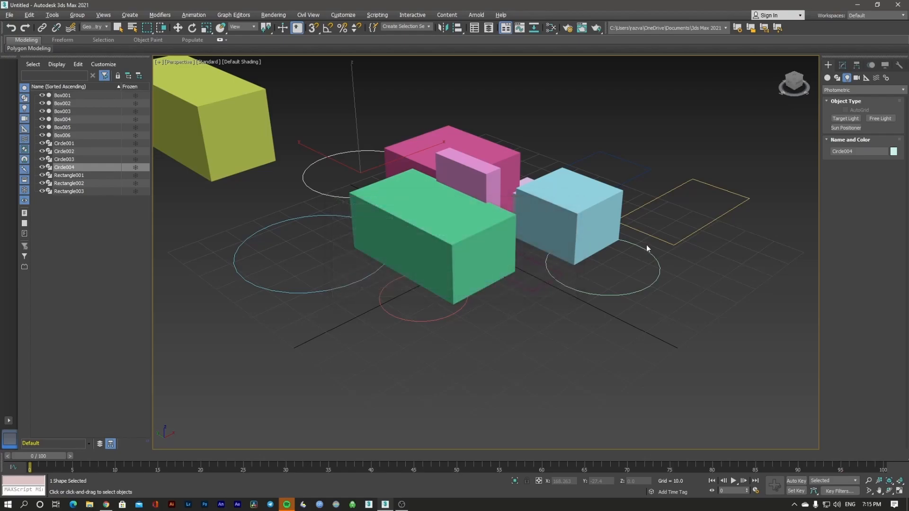
Place ten free lights around the boxes and splines and end light creation
left_click(686, 254)
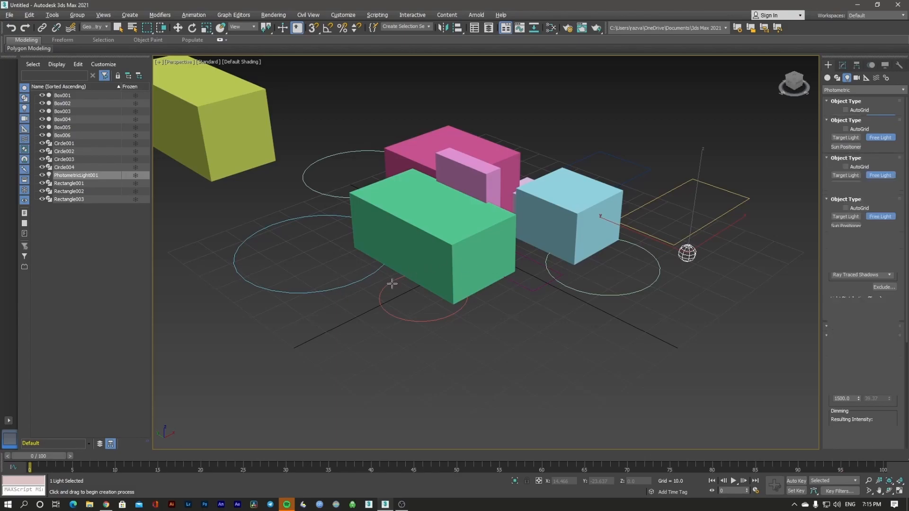
left_click(574, 264)
left_click(373, 302)
left_click(320, 256)
left_click(350, 190)
left_click(519, 126)
left_click(530, 132)
left_click(615, 310)
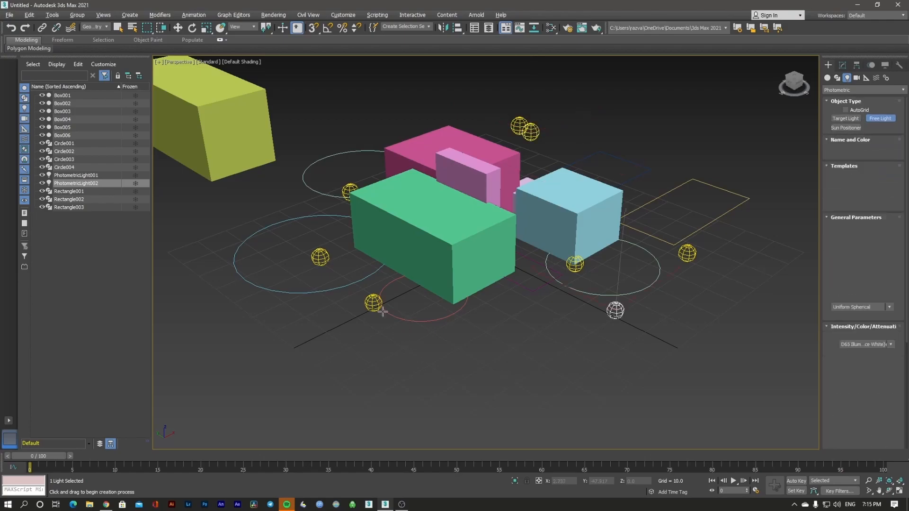
left_click(508, 377)
right_click(508, 377)
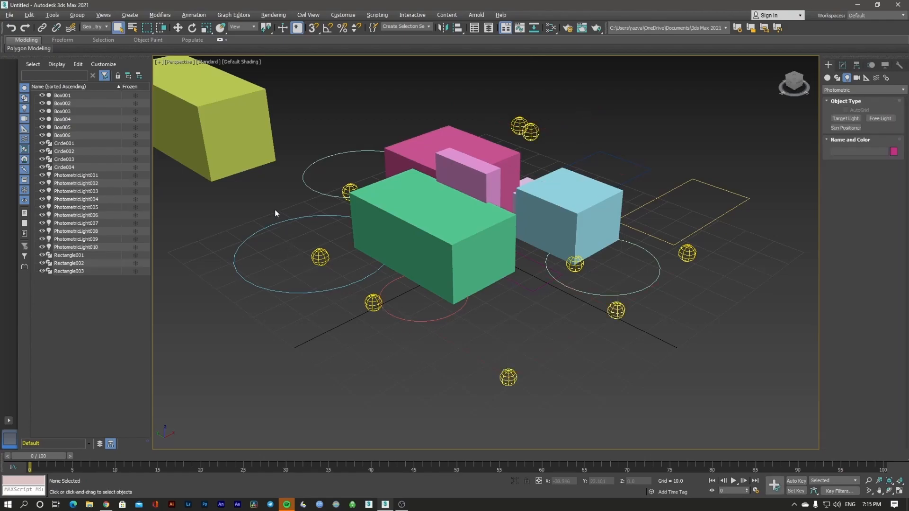
Set the selection filter to Geometry and select all six boxes with one region around the whole scene
left_click(105, 27)
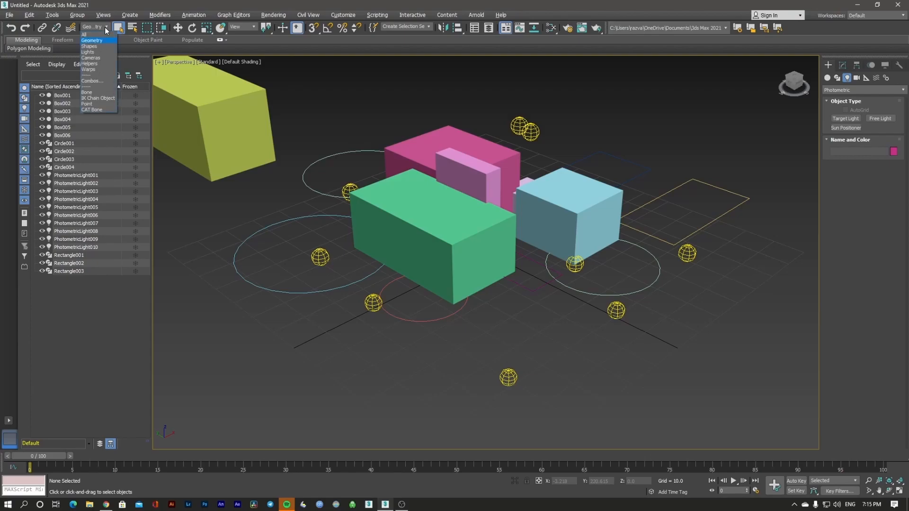
left_click(94, 40)
middle_click_drag(224, 106, 308, 153)
scroll(308, 153, "down", 6)
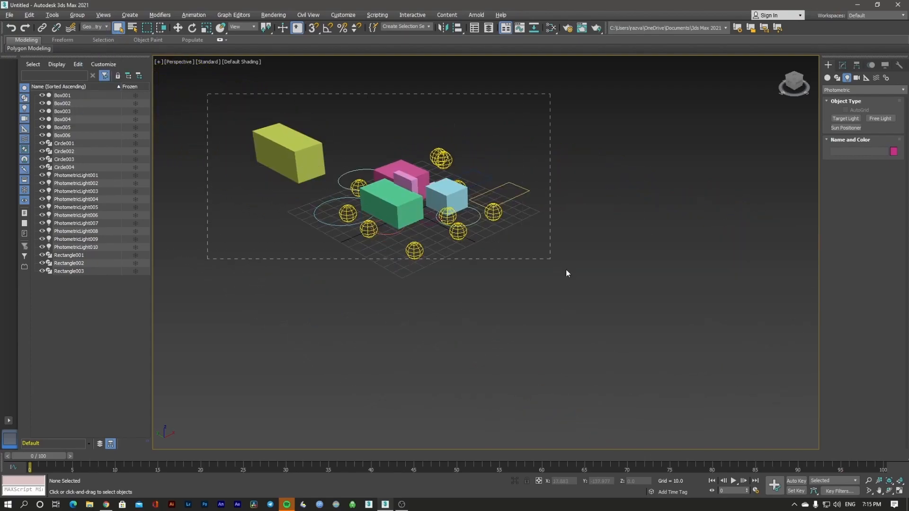
left_click_drag(559, 268, 563, 271)
scroll(492, 253, "up", 3)
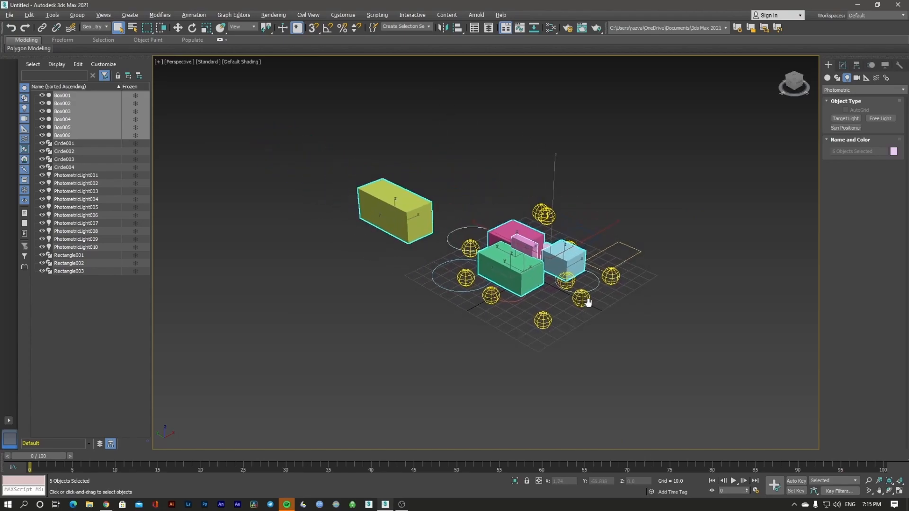
Switch to the Move tool, isolate the selected boxes, and unhide all objects
right_click(534, 259)
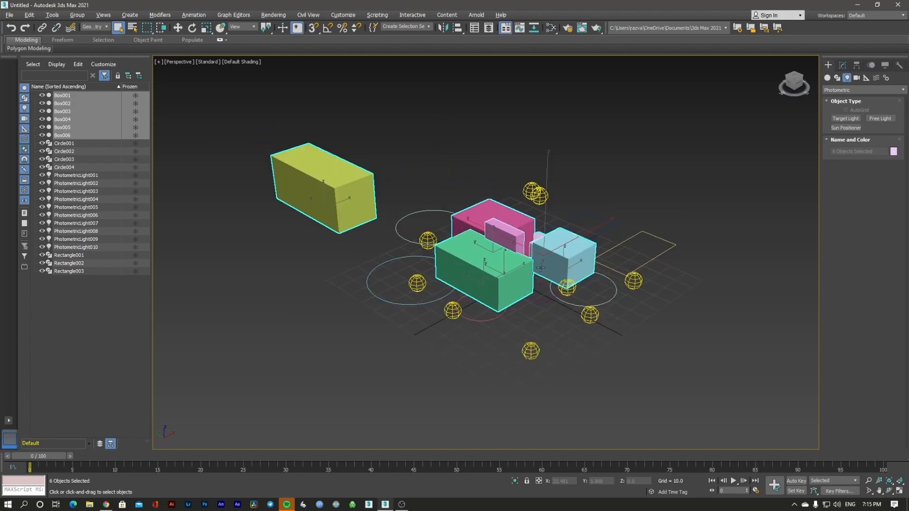
left_click(544, 268)
key("alt+q")
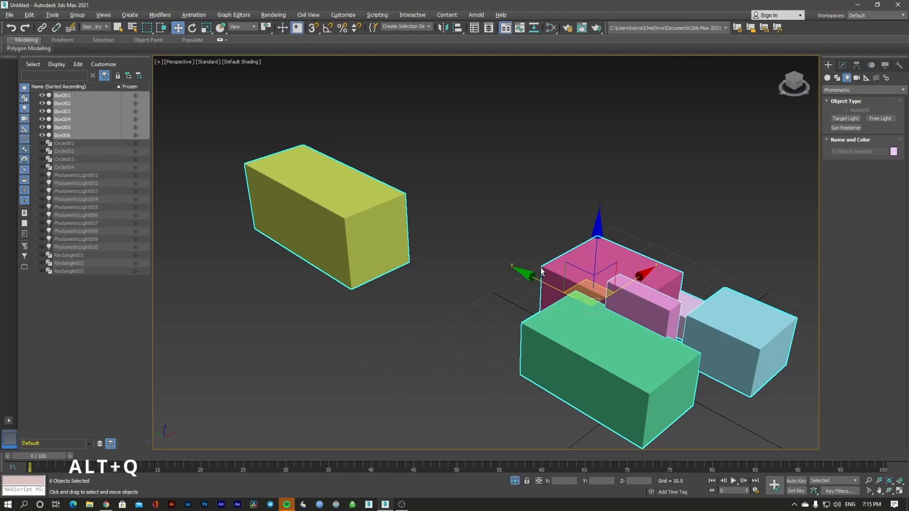
right_click(498, 308)
left_click(519, 260)
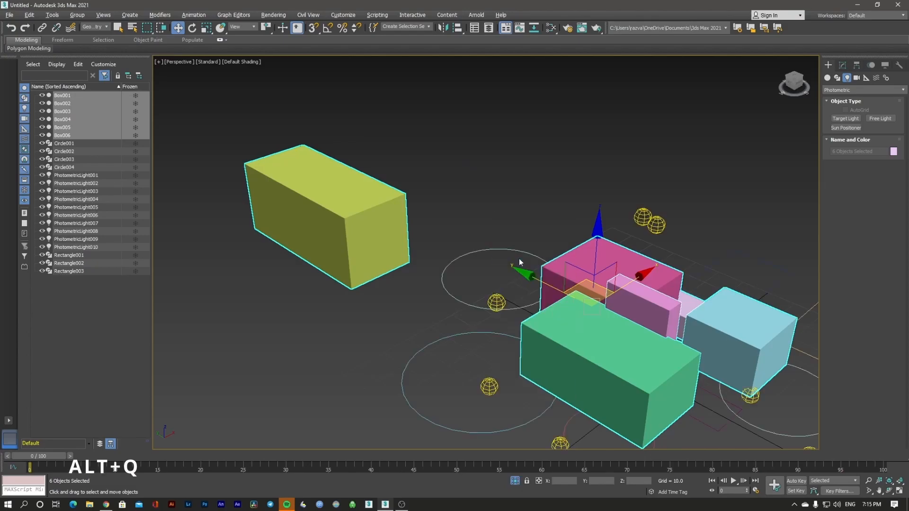
Region-select the boxes again and toggle Isolate Selection on and off several times, leaving all objects visible
left_click(491, 227)
scroll(495, 235, "down", 8)
left_click_drag(388, 170, 646, 340)
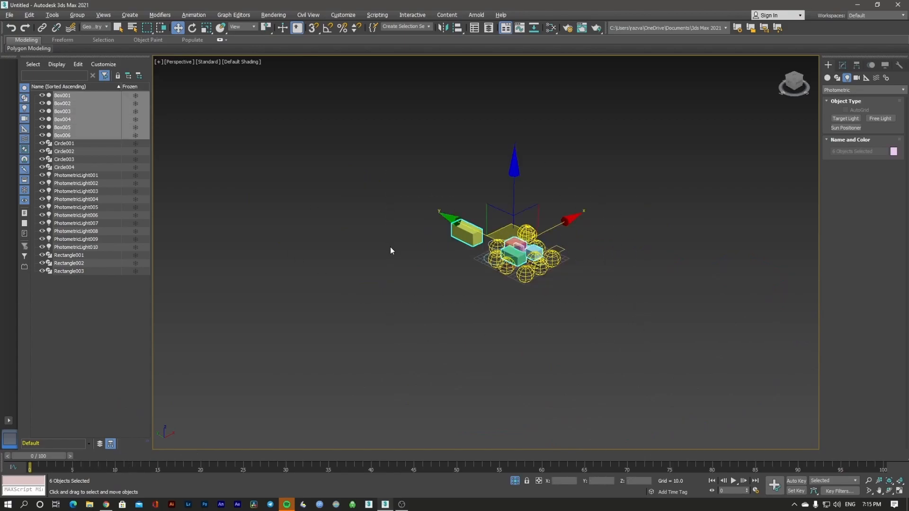
left_click(514, 481)
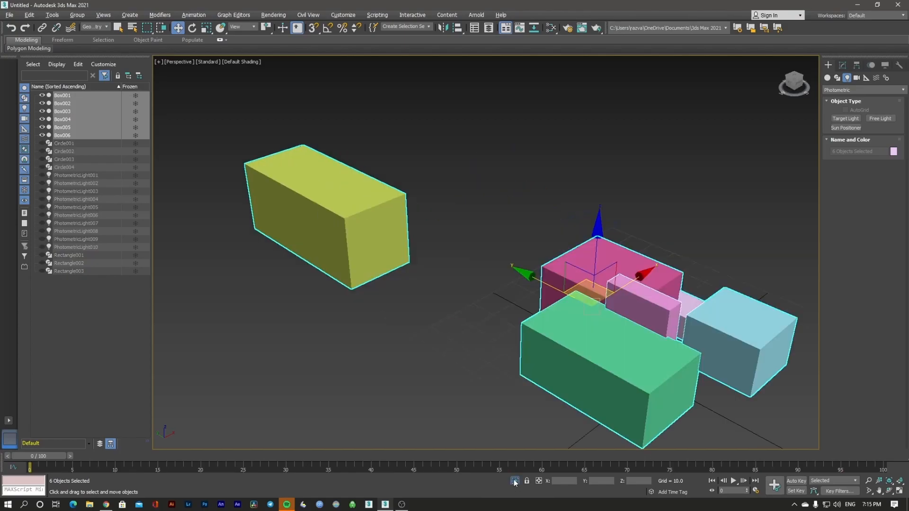
left_click(515, 481)
left_click(515, 481)
left_click(515, 481)
left_click(515, 481)
left_click(515, 481)
left_click(515, 481)
left_click(515, 481)
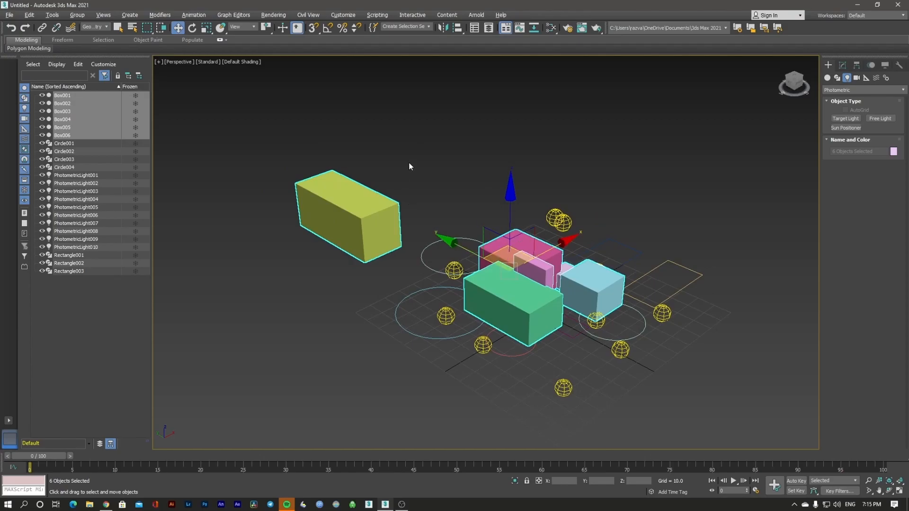
Set the selection filter to Shapes, region-select all circles and rectangles, and isolate them
left_click(254, 83)
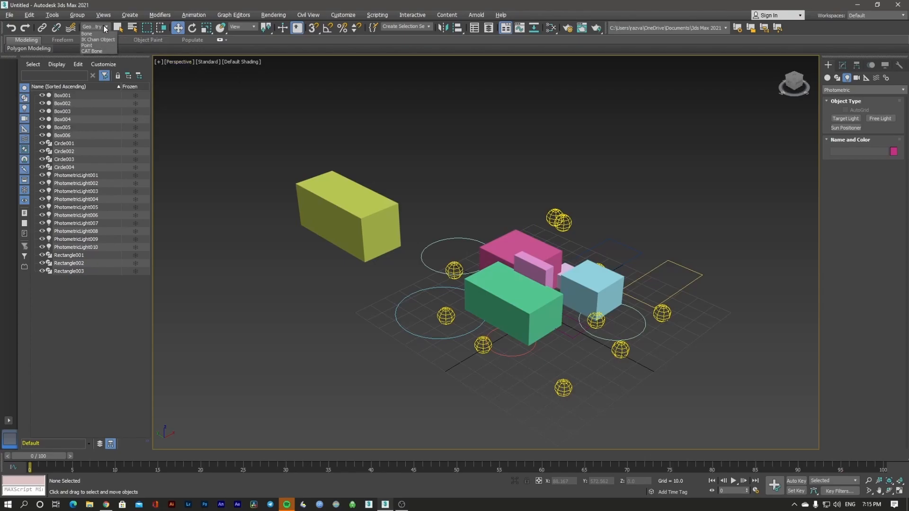
left_click(103, 44)
left_click_drag(311, 141, 743, 425)
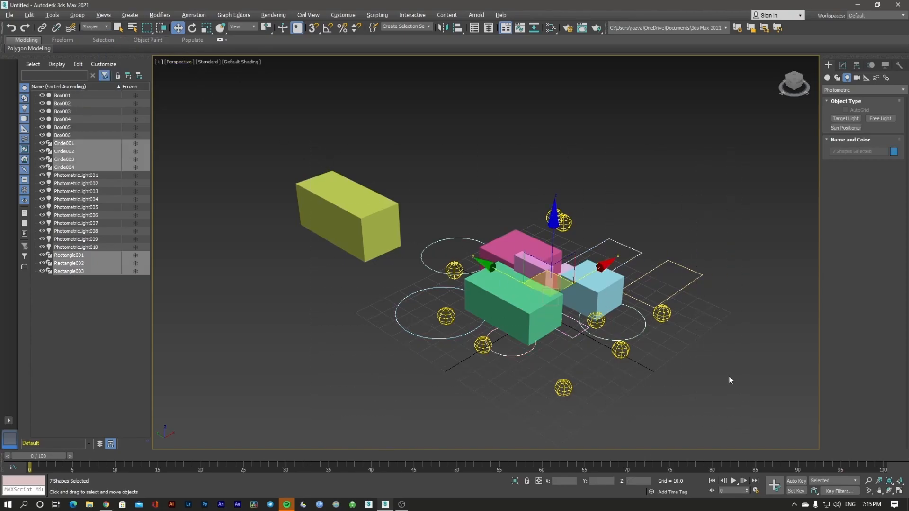
left_click(517, 482)
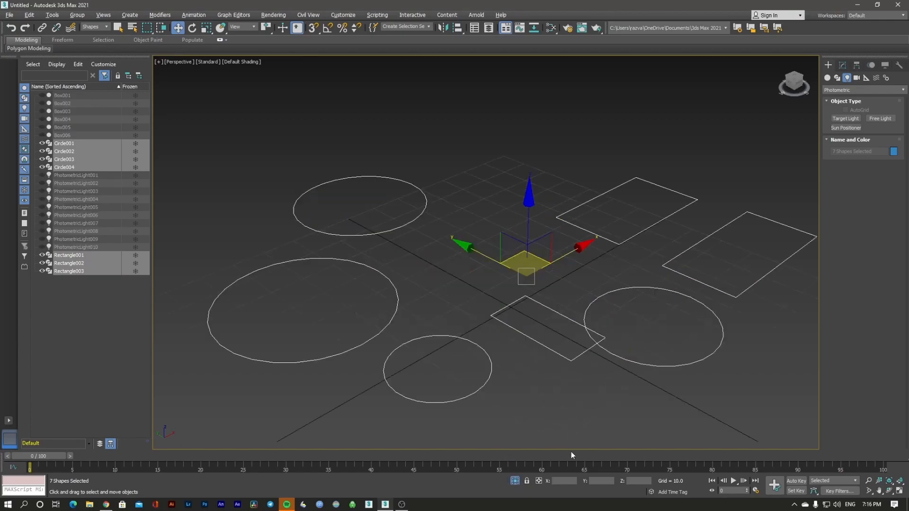
mouse_move(525, 223)
left_mouse_down()
mouse_move(462, 213)
mouse_move(529, 223)
left_mouse_up()
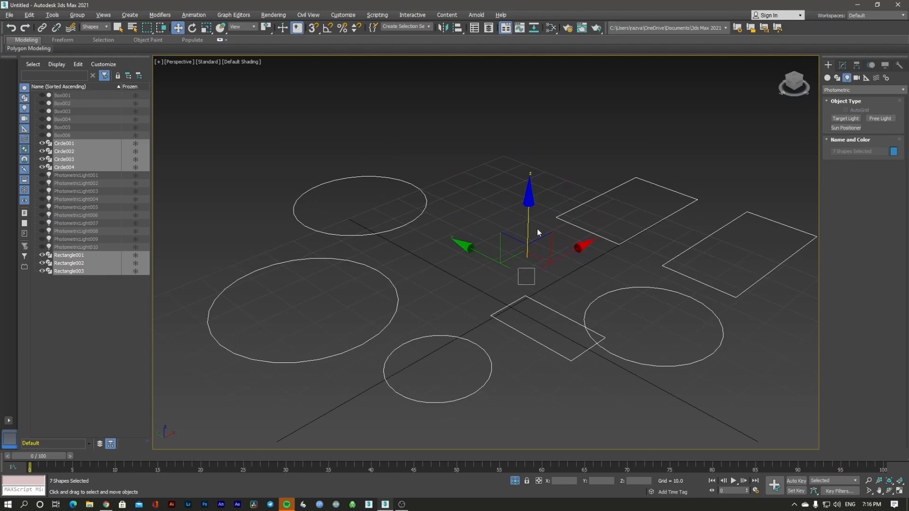
Show the spline types available for creation and unhide all objects in the scene
left_click(834, 80)
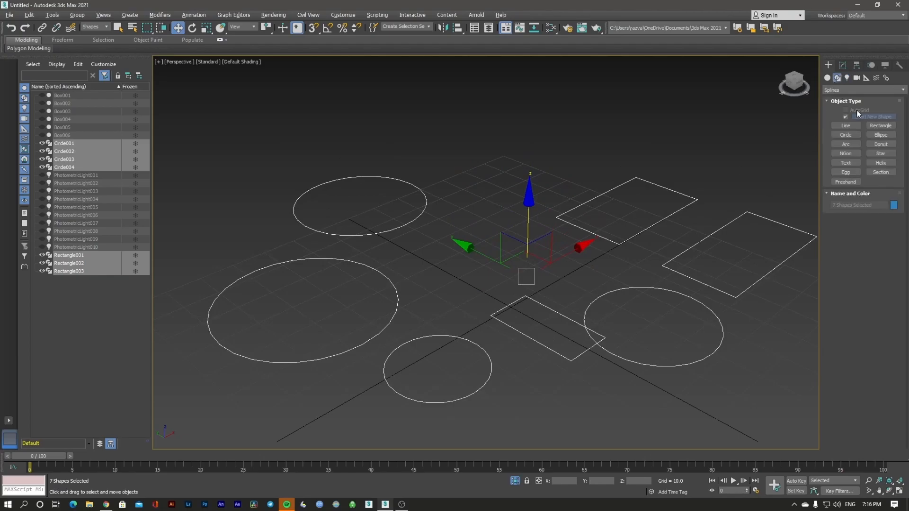
left_click_drag(527, 225, 534, 244)
right_click(534, 244)
right_click(524, 248)
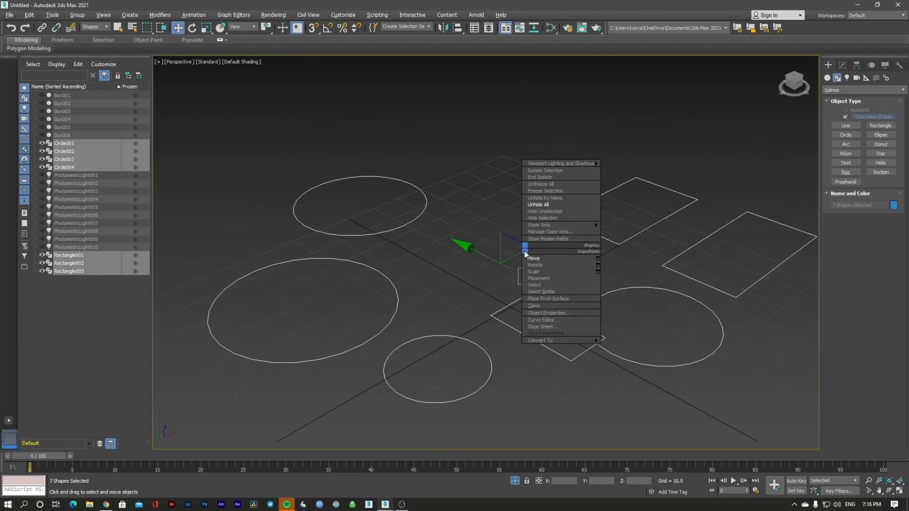
left_click(547, 206)
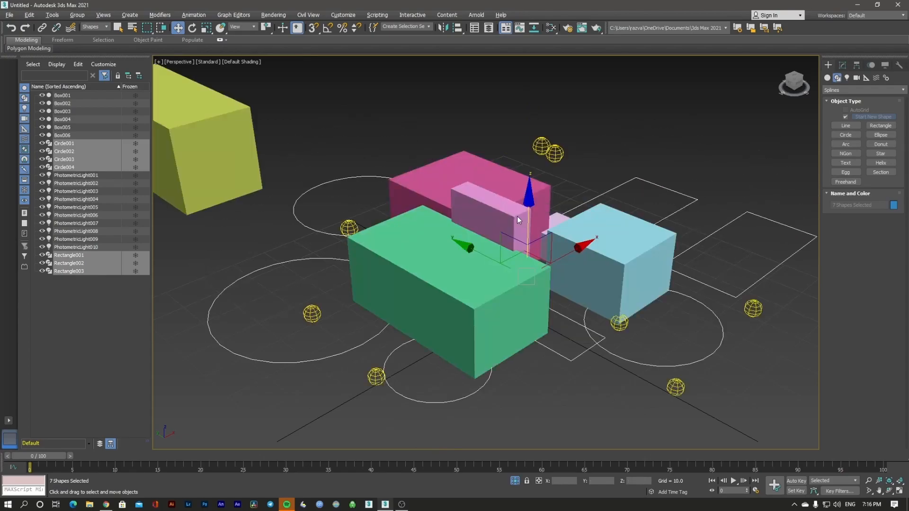
Set the selection filter to Lights, region-select all ten photometric lights, and isolate them
scroll(519, 220, "down", 4)
left_click(96, 27)
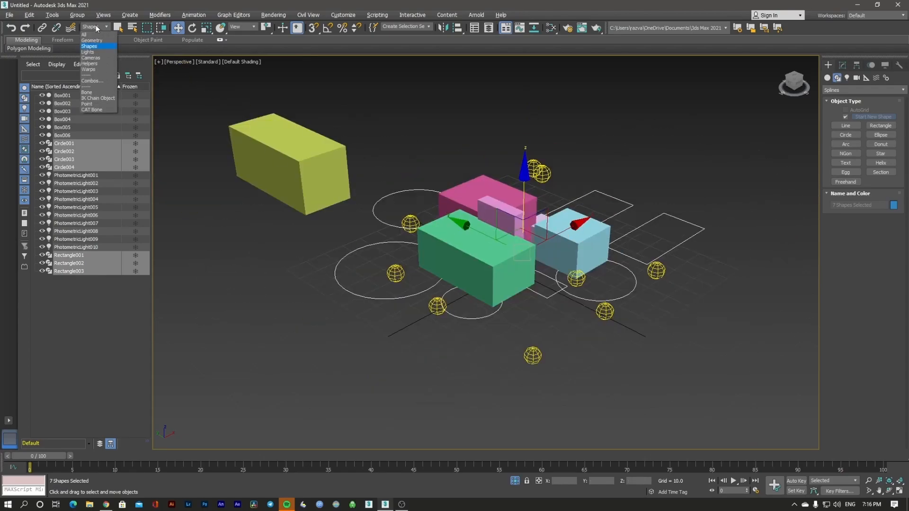
left_click(87, 51)
left_click_drag(727, 328, 728, 332)
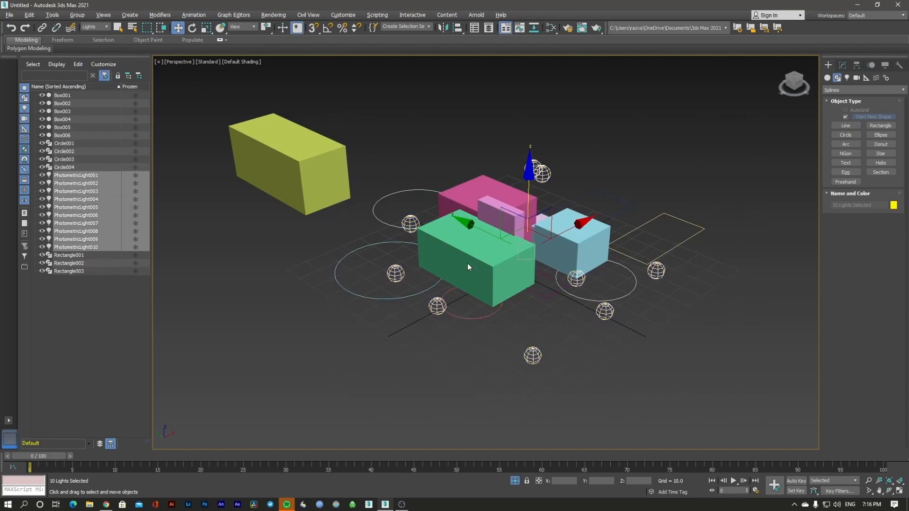
left_click_drag(702, 361, 756, 420)
key("alt+q")
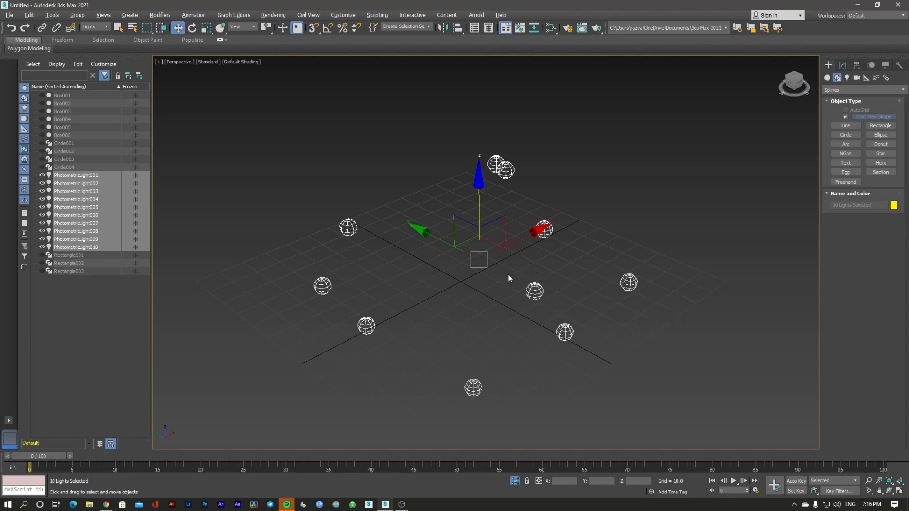
Unhide all objects and clear the light selection
right_click(483, 263)
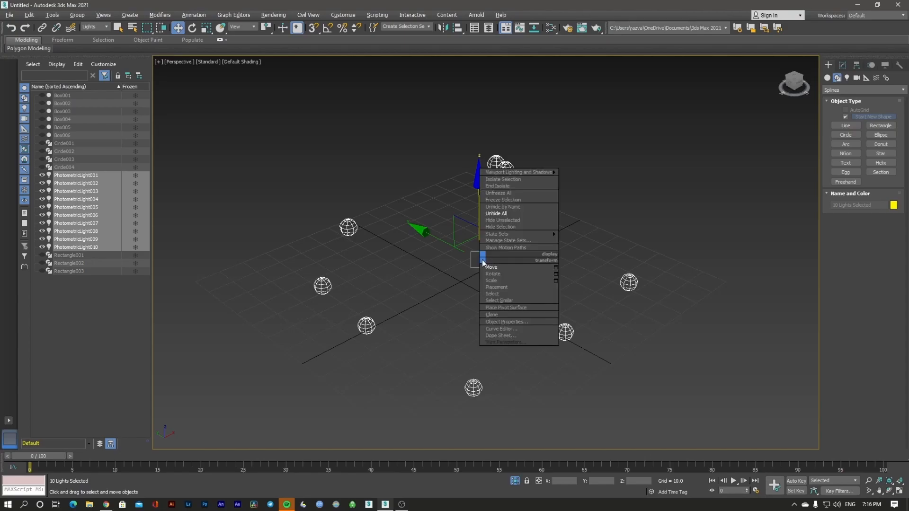
left_click(495, 214)
middle_click_drag(490, 195, 578, 203)
left_click(453, 156)
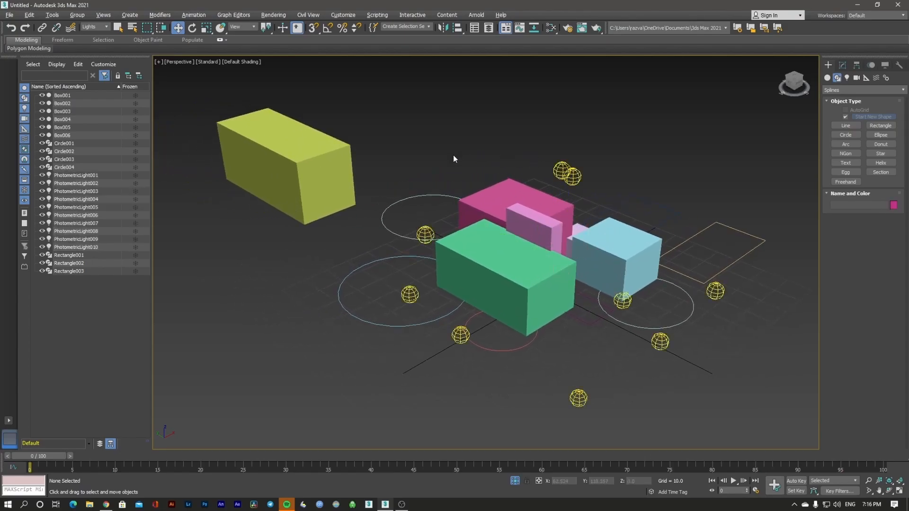
Switch to the Select Object tool and try to select the yellow box with the filter still limited to Lights
left_click(119, 27)
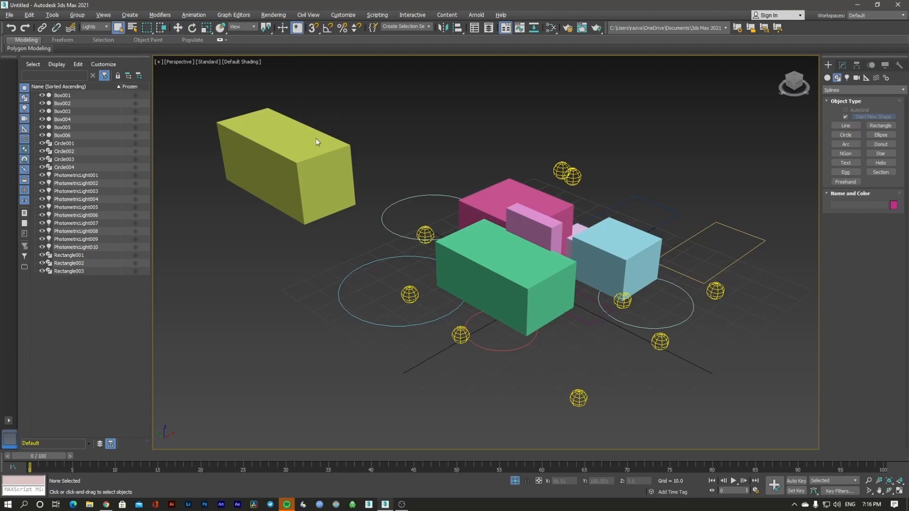
left_click_drag(319, 173, 364, 213)
left_click(95, 29)
left_click(96, 28)
left_click_drag(360, 231, 309, 157)
middle_click_drag(318, 156, 337, 177)
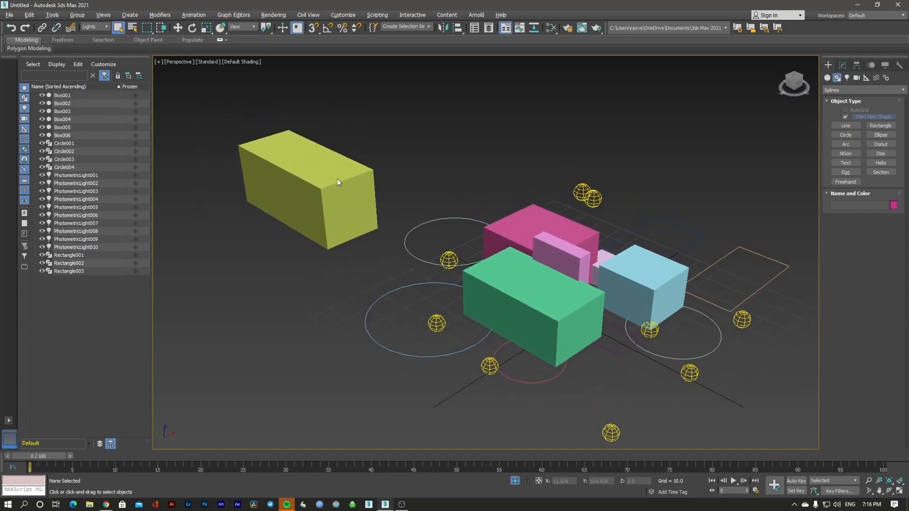
Set the selection filter to All and select the yellow box and the circle beside the magenta box
left_click(100, 27)
left_click(101, 38)
left_click_drag(366, 246, 368, 247)
left_click(364, 150)
left_click(350, 186)
left_click(494, 226)
left_click(472, 168)
left_click(455, 216)
left_click(455, 217)
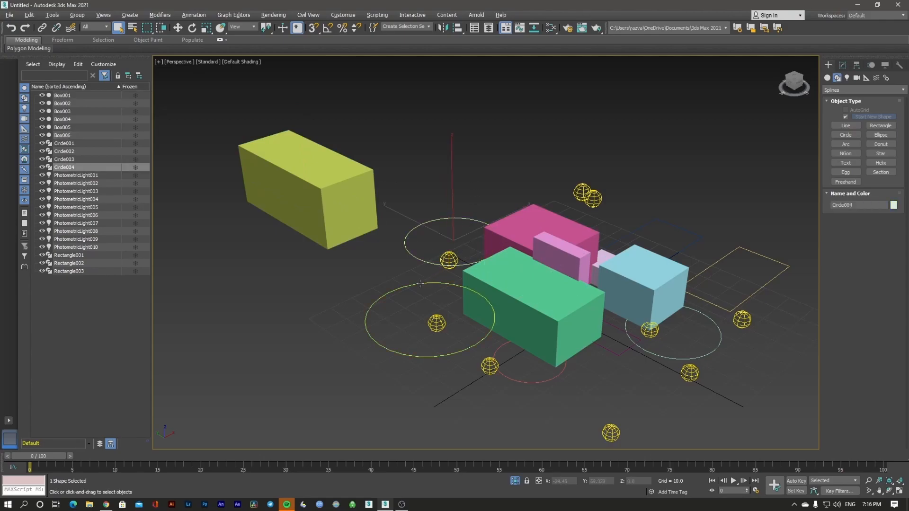
Select circles, lights and boxes one after another, ending with the nearer of the two lights above the magenta box
left_click(435, 283)
left_click(437, 313)
left_click(436, 323)
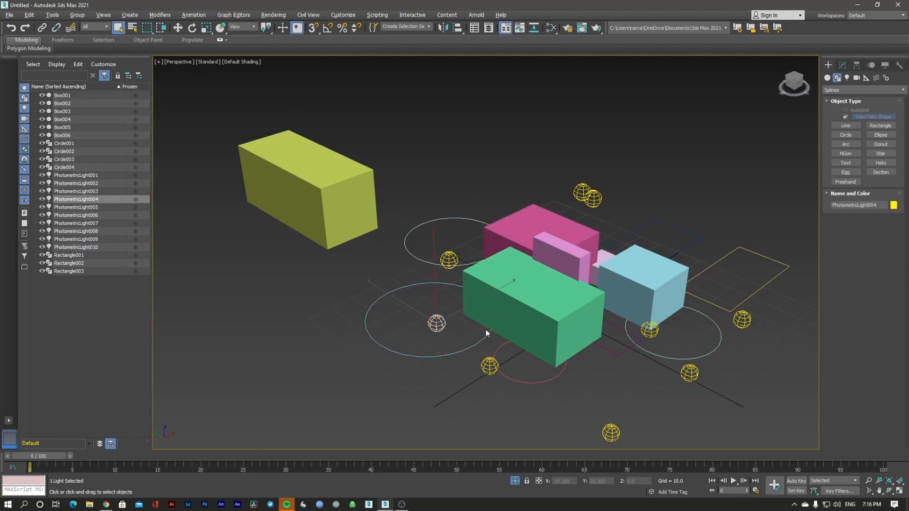
left_click(498, 351)
left_click(492, 365)
left_click(520, 383)
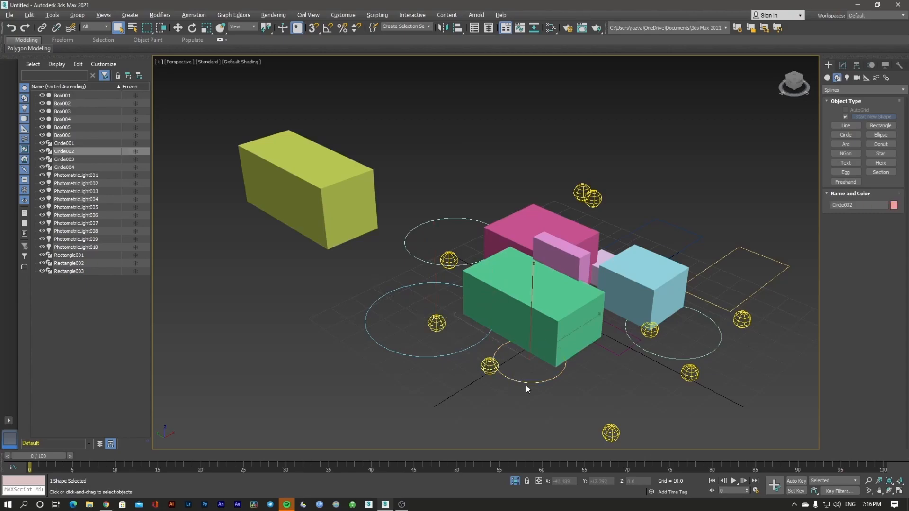
left_click(610, 431)
left_click(652, 286)
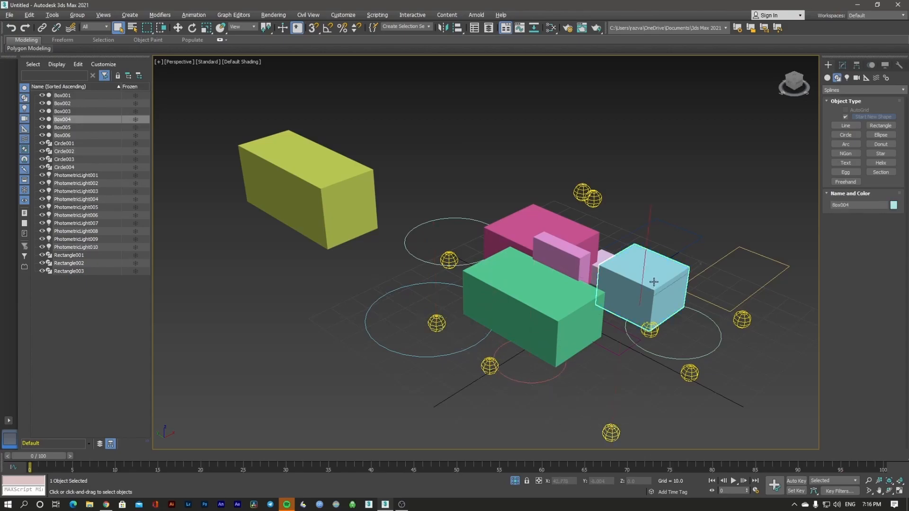
left_click(573, 256)
left_click(592, 198)
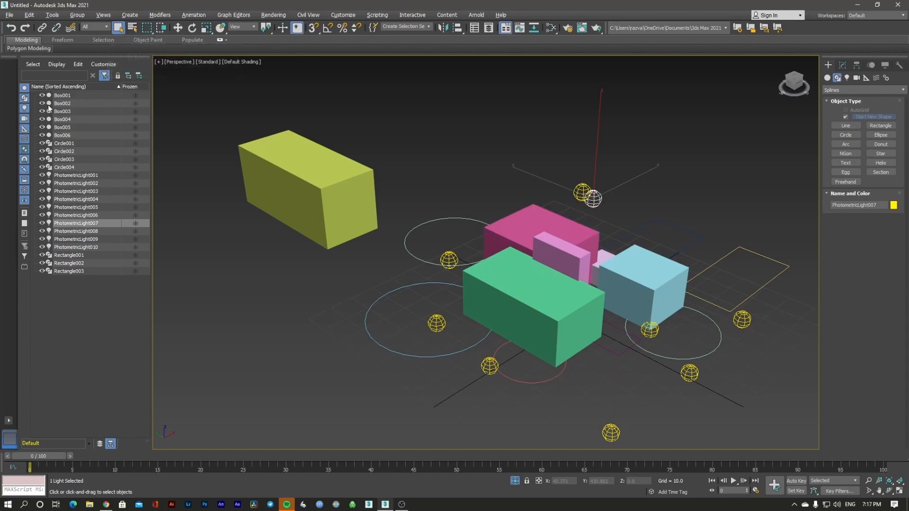
Review the list of panels and toolbars that can be displayed, and close it without changes
right_click(54, 55)
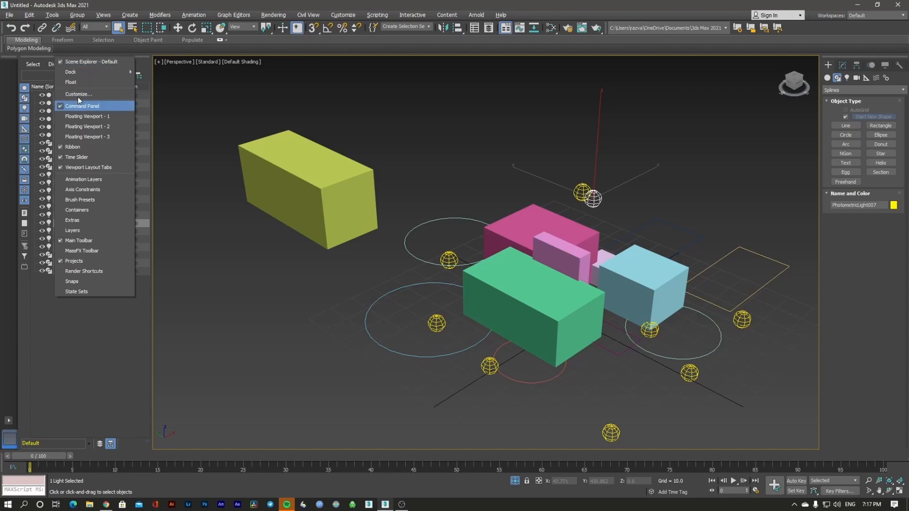
left_click(222, 240)
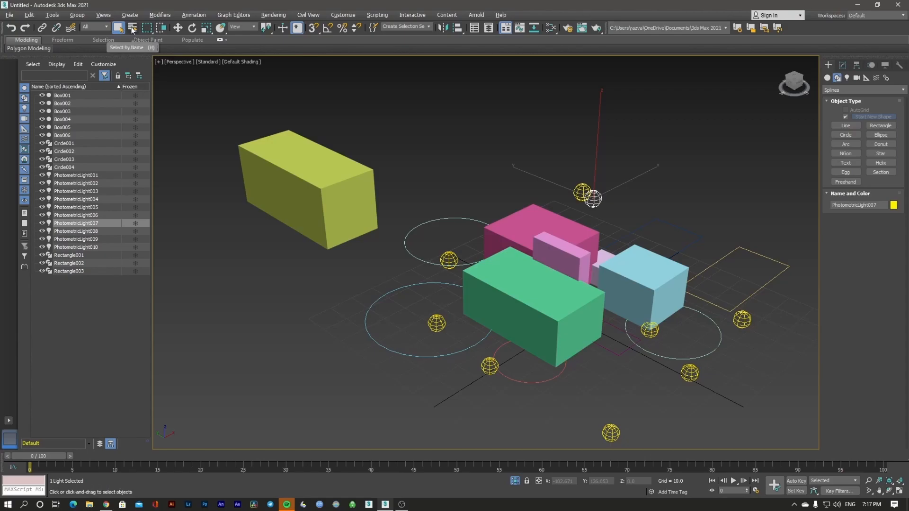
Open Select by Name, enlarge the dialog to fit the full object list, compare it with the Scene Explorer, and close it
key("h")
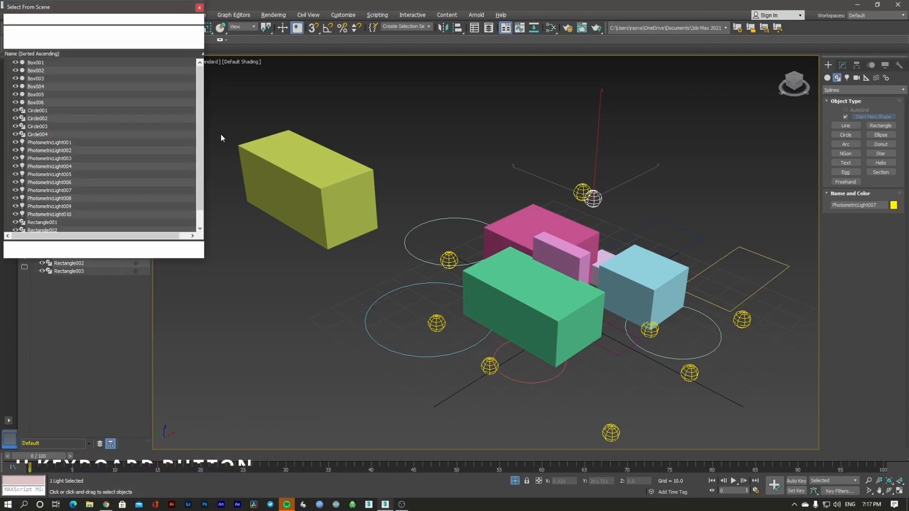
mouse_move(98, 9)
left_mouse_down()
mouse_move(309, 67)
mouse_move(291, 63)
left_mouse_up()
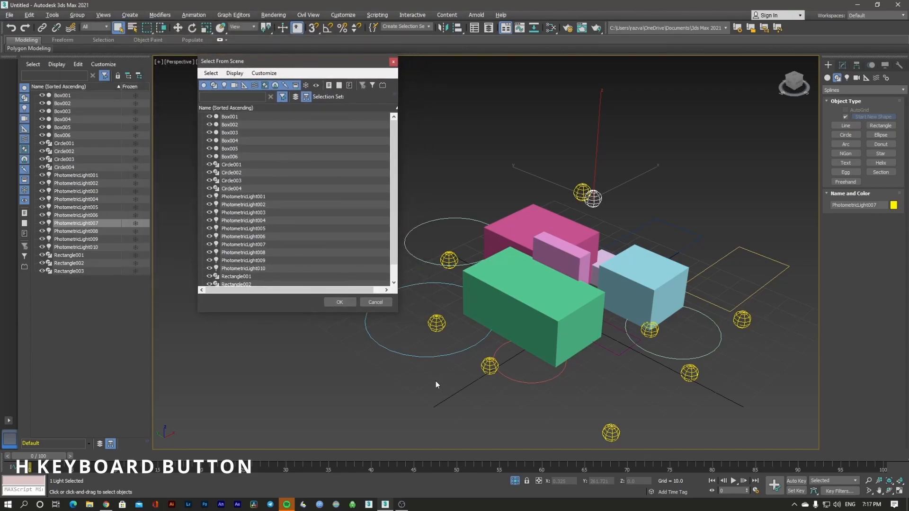
left_click_drag(396, 308, 444, 374)
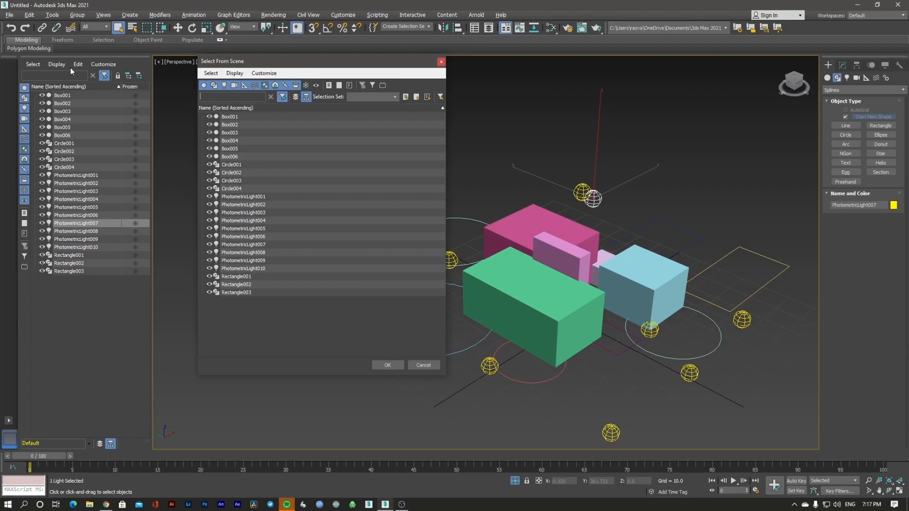
left_click(103, 64)
left_click(268, 71)
left_click(352, 71)
left_click(441, 62)
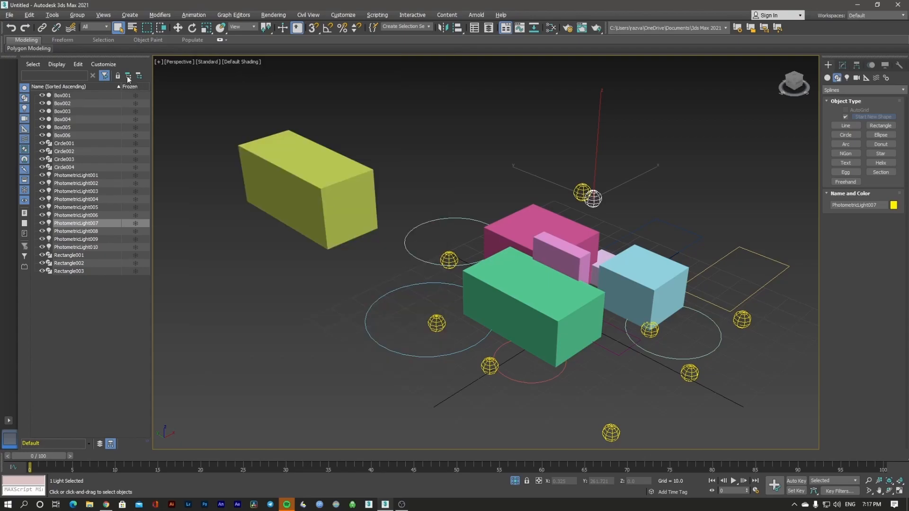
Hide the Scene Explorer and clear the current selection
right_click(76, 59)
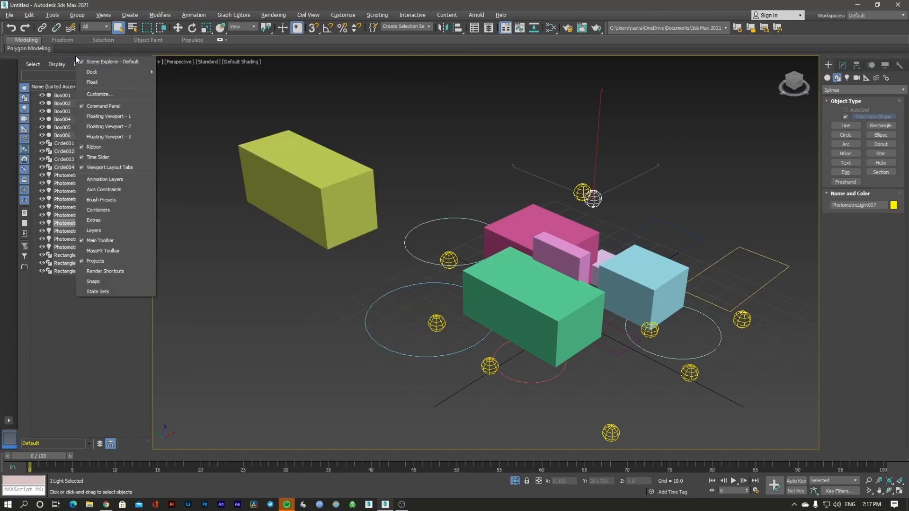
left_click(123, 62)
left_click(127, 90)
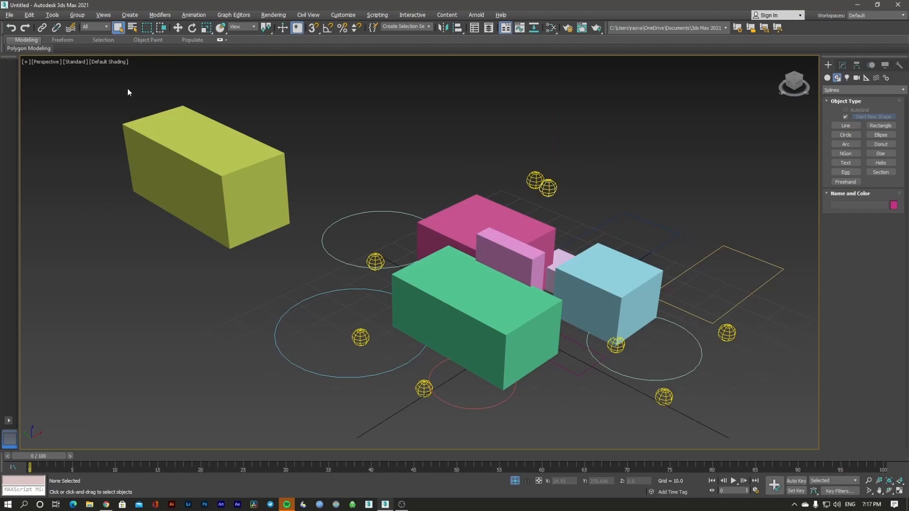
Open Select by Name, move the dialog over the viewport, and limit its list to geometry by turning off all other object categories
left_click(133, 28)
left_click_drag(124, 11, 231, 86)
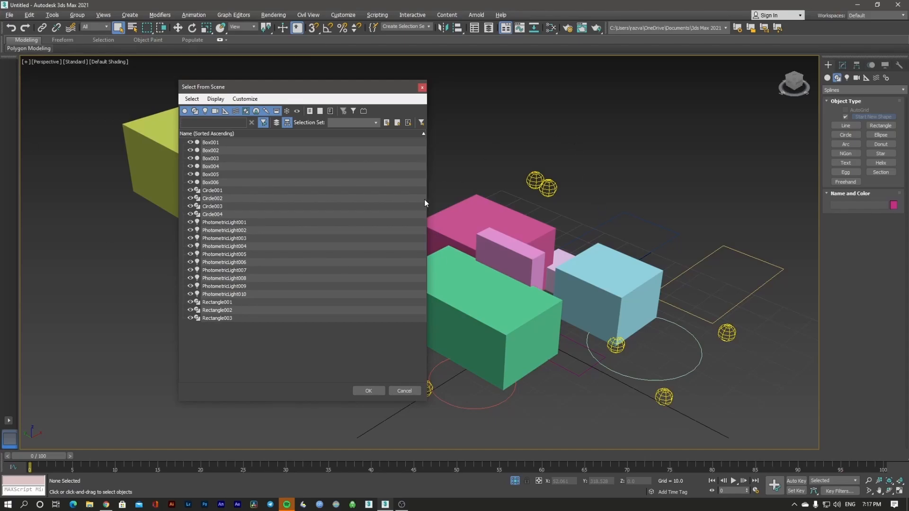
left_click(205, 112)
left_click(205, 112)
left_click(195, 110)
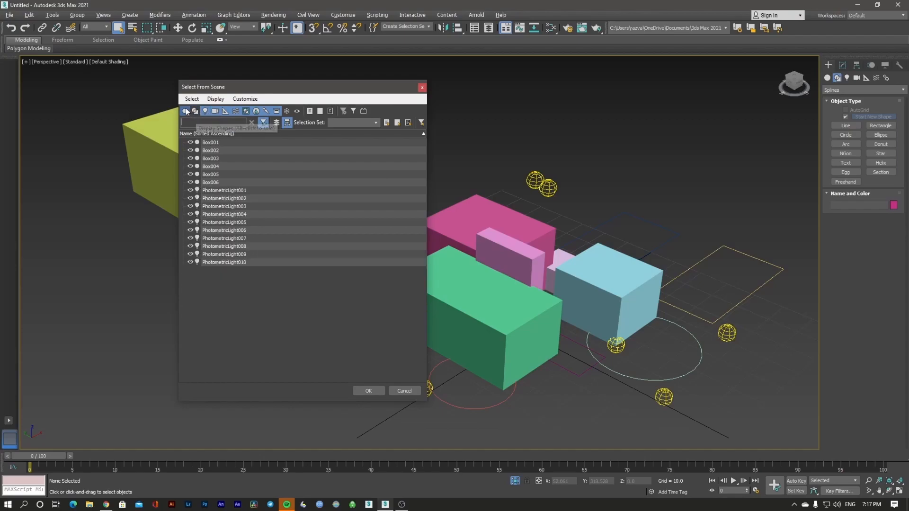
left_click(185, 111)
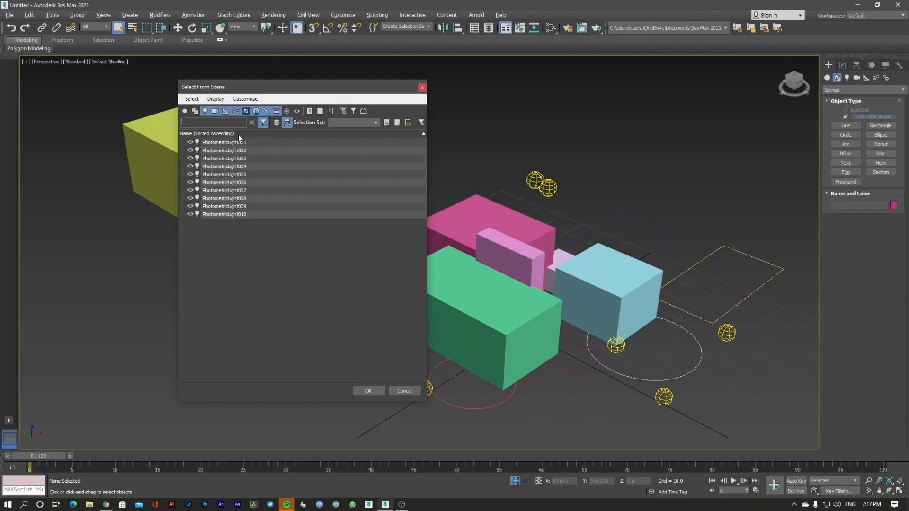
left_click(205, 112)
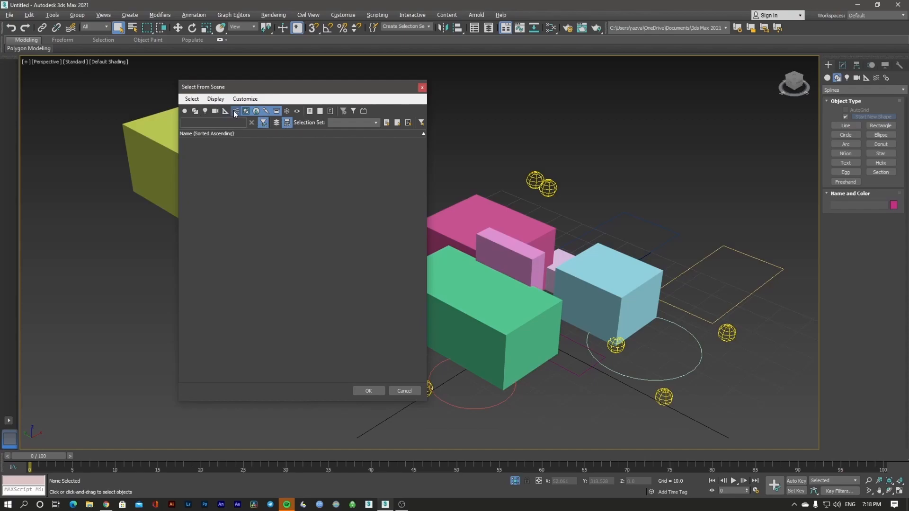
left_click(256, 111)
left_click(266, 111)
left_click(276, 111)
left_click(185, 112)
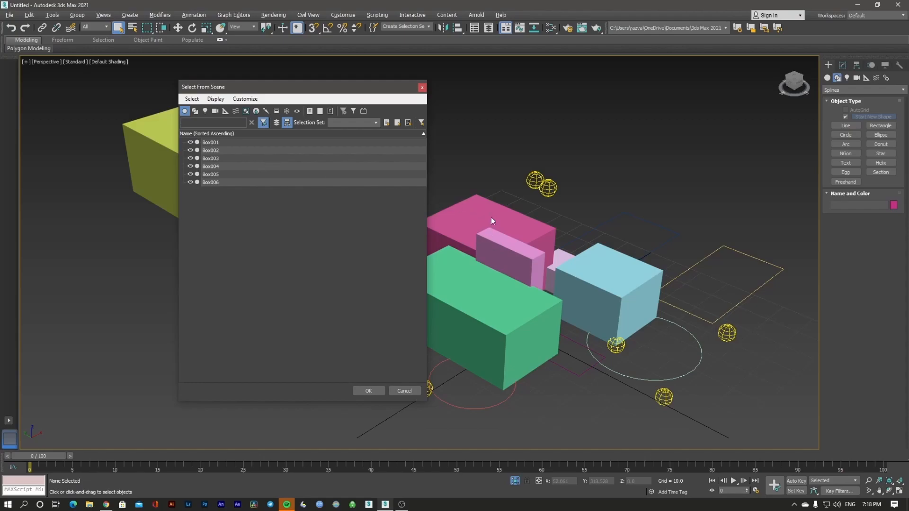
Select Box002 from the name list and try moving it upward with the Move tool
left_click(218, 150)
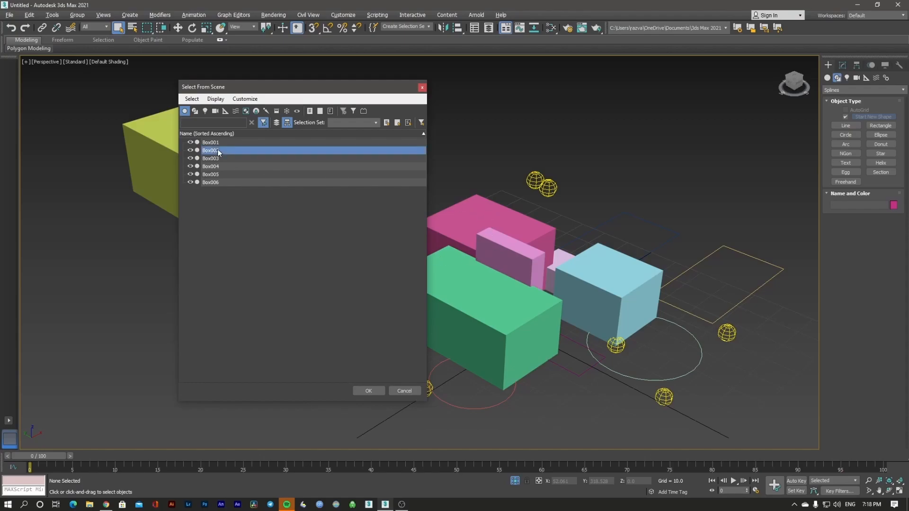
double_click(218, 150)
right_click(563, 266)
left_click(571, 272)
left_click_drag(610, 239, 604, 154)
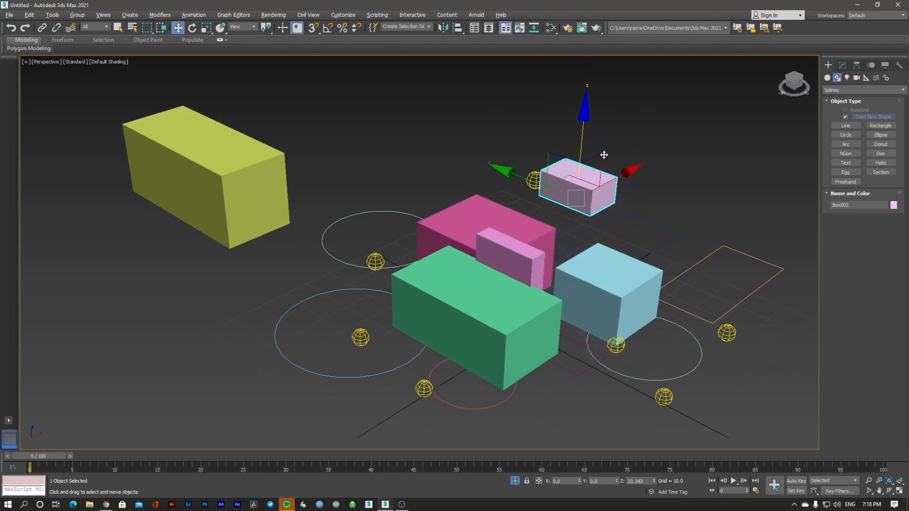
right_click(604, 155)
Select Box003 through Select by Name, zoom in on it, and unhide all objects
key("h")
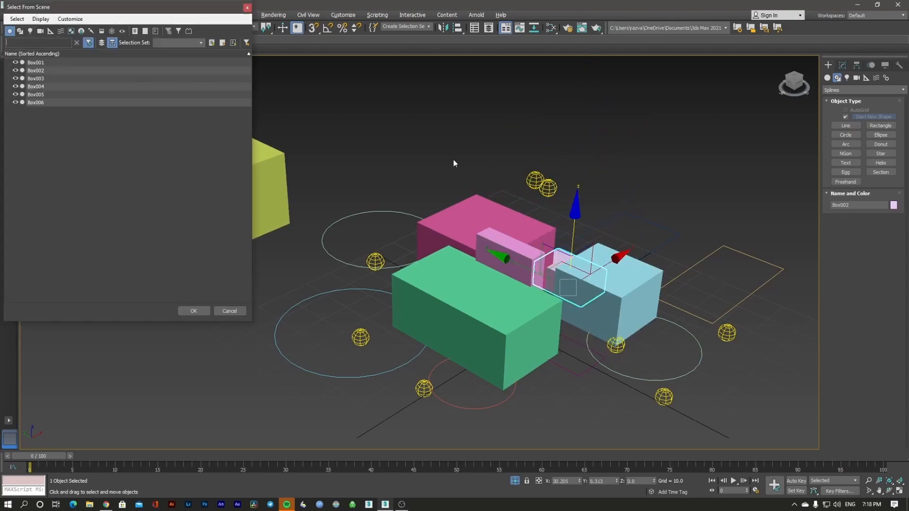
left_click(44, 81)
double_click(44, 81)
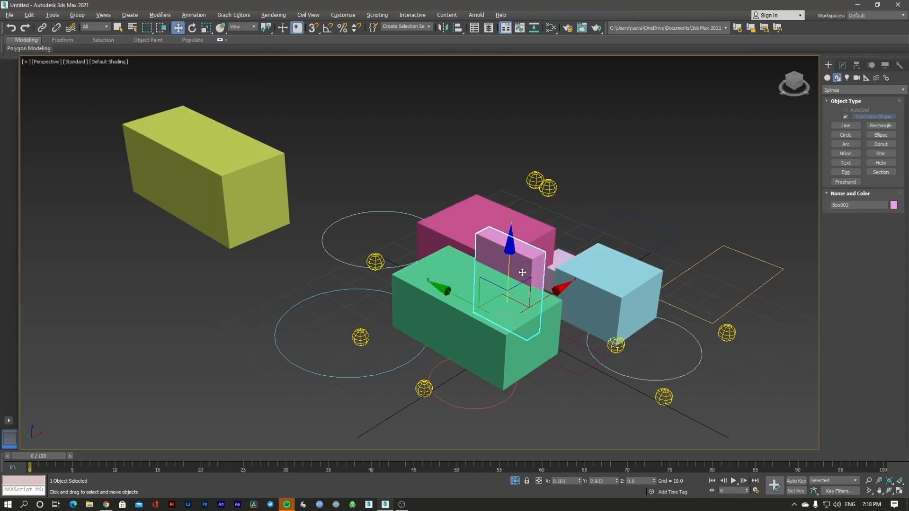
key("z")
right_click(583, 272)
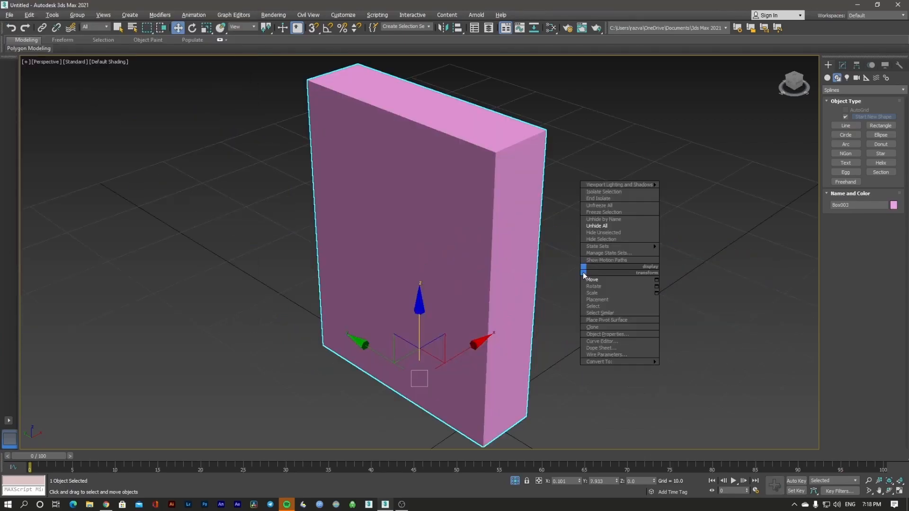
left_click(597, 226)
Clear the selection with the whole scene in view, review the box names in Select by Name, and close the dialog without choosing anything
scroll(522, 264, "down", 3)
scroll(522, 263, "down", 3)
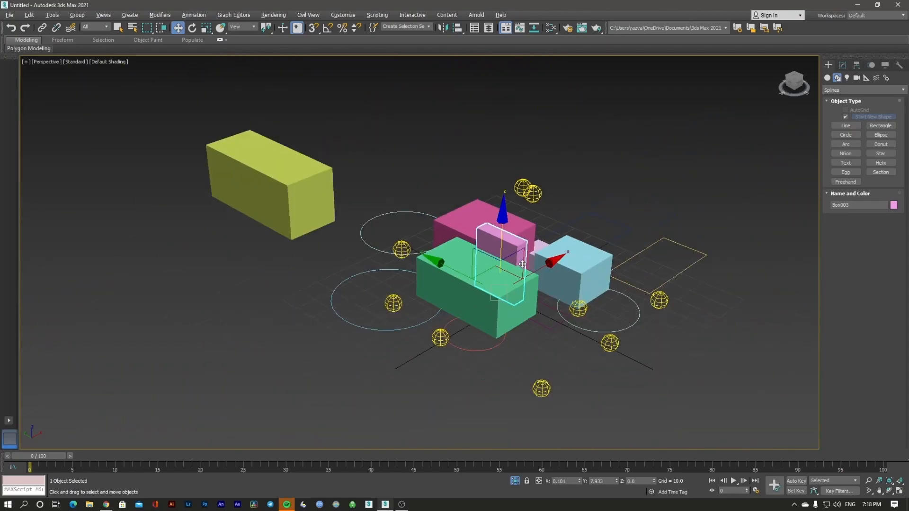
scroll(516, 267, "up", 5)
scroll(506, 274, "down", 6)
middle_click_drag(506, 277, 495, 252, "alt")
scroll(495, 252, "down", 1)
left_click(373, 148)
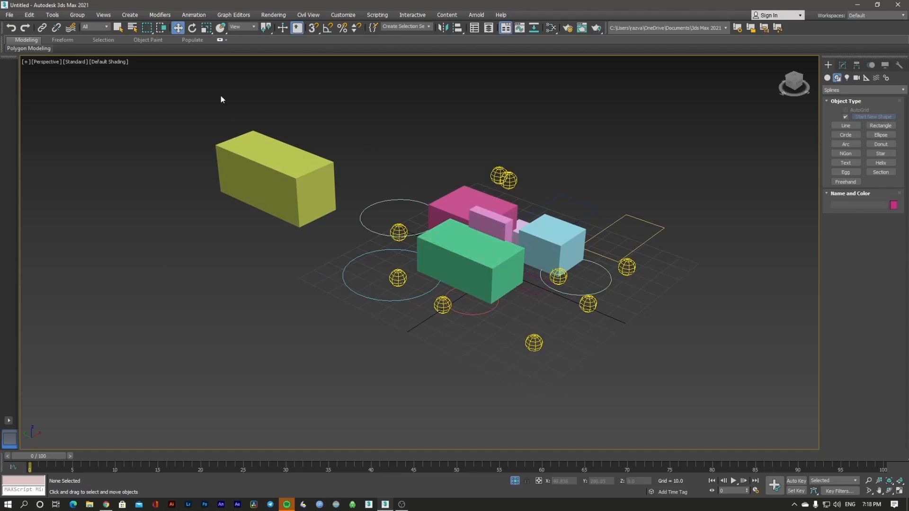
left_click(132, 28)
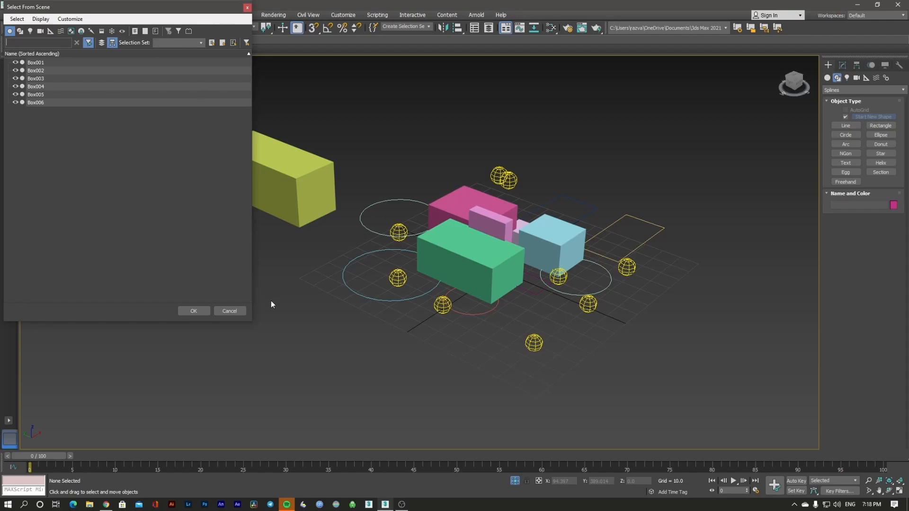
left_click(243, 308)
Select the yellow box, rename it as Green box, and deselect it
left_click(284, 199)
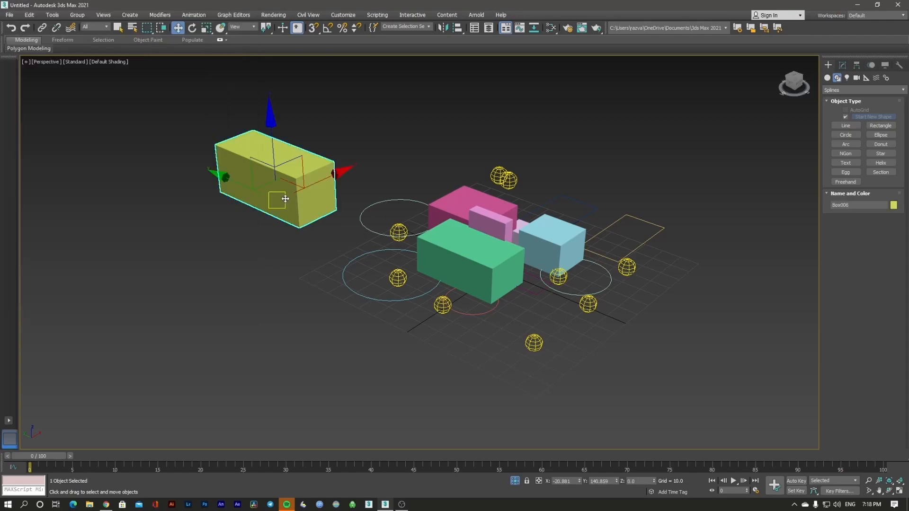
left_click(353, 160)
left_click(316, 174)
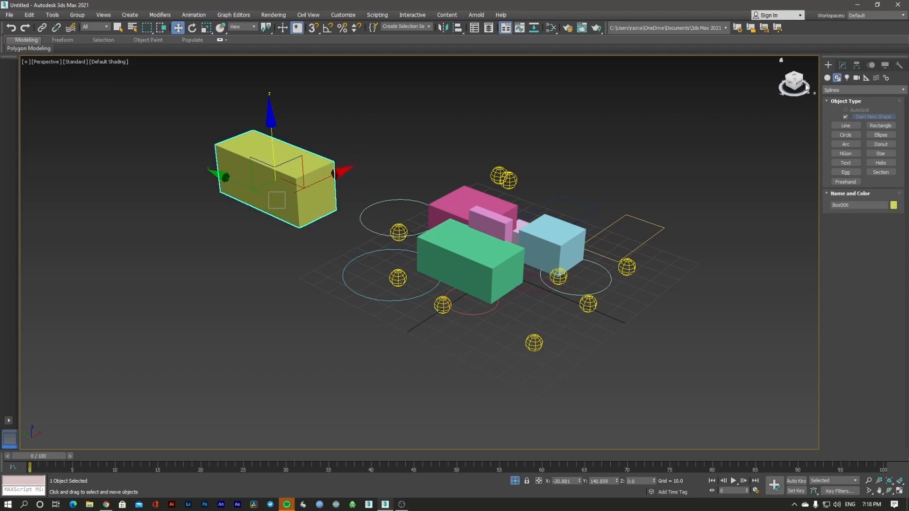
left_click(841, 66)
left_click(847, 79)
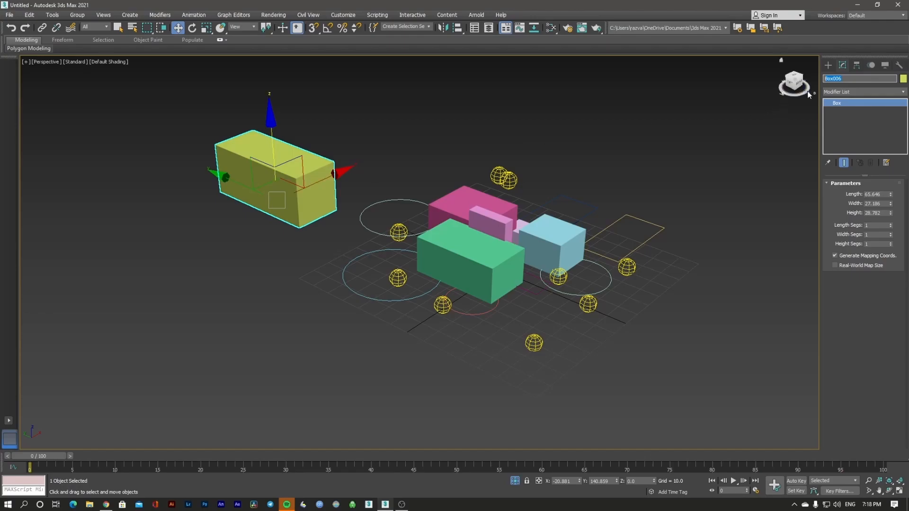
type("Gr")
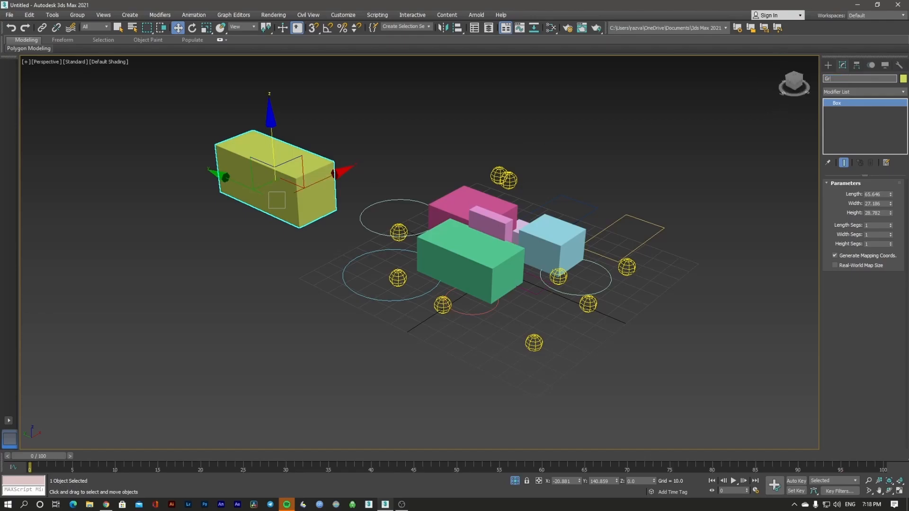
type("een box")
key("Return")
left_click(607, 186)
Open Select by Name, search for "green", and select Green box from the filtered list
key("h")
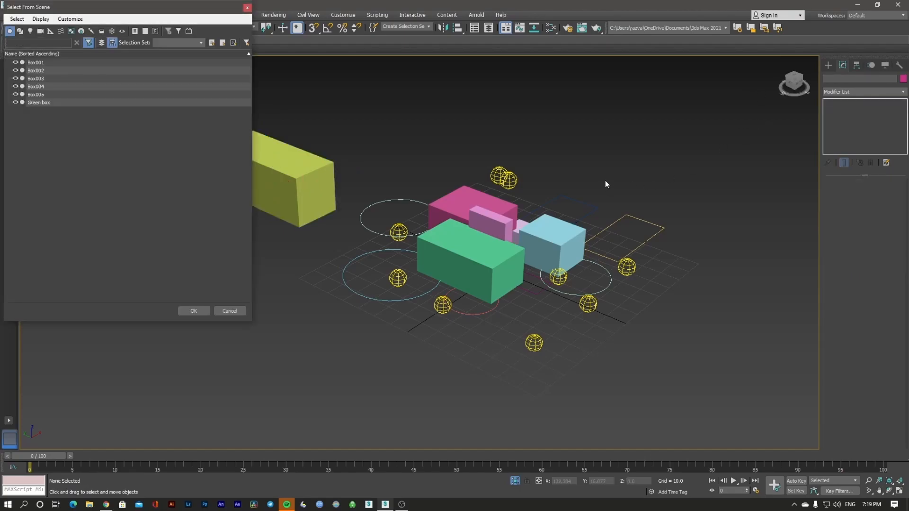
left_click_drag(156, 22, 364, 75)
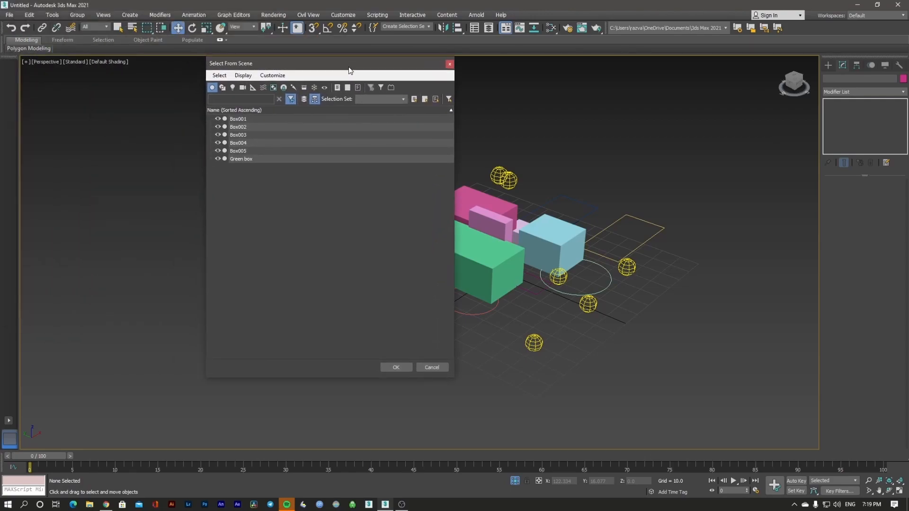
left_click(246, 161)
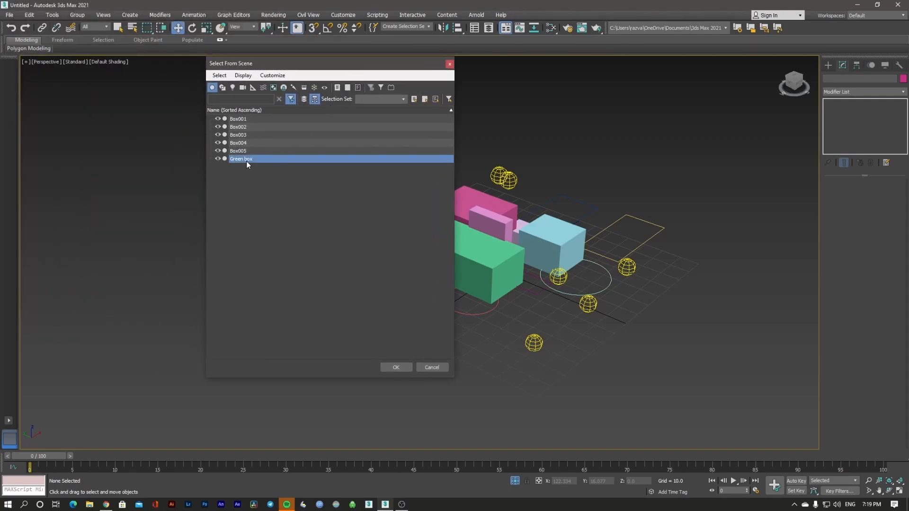
left_click(230, 101)
type("green")
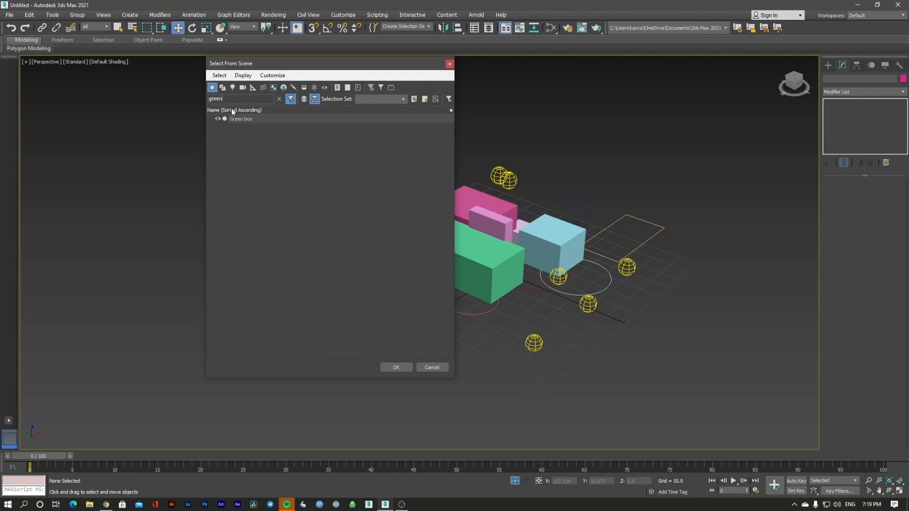
double_click(262, 119)
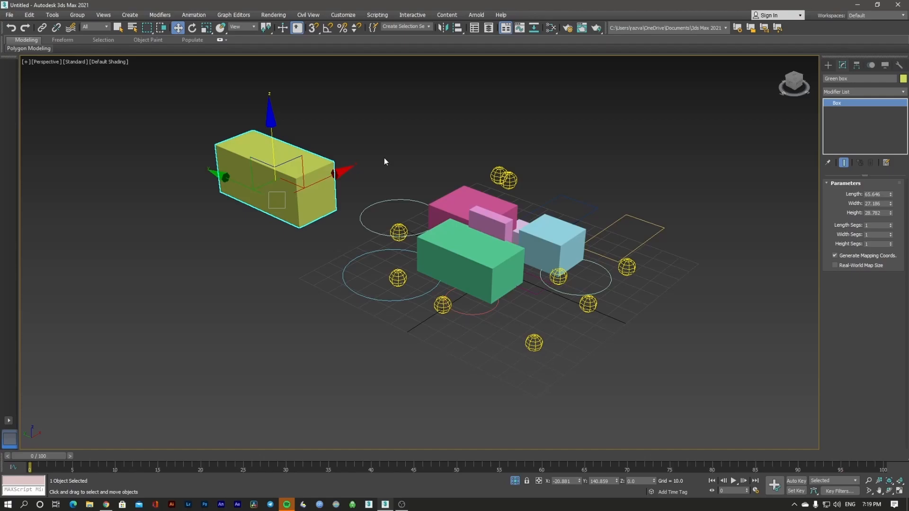
Select all objects with a rectangular region, practise smaller rectangles from different corners, and clear the selection after the last one
left_click_drag(151, 109, 672, 374)
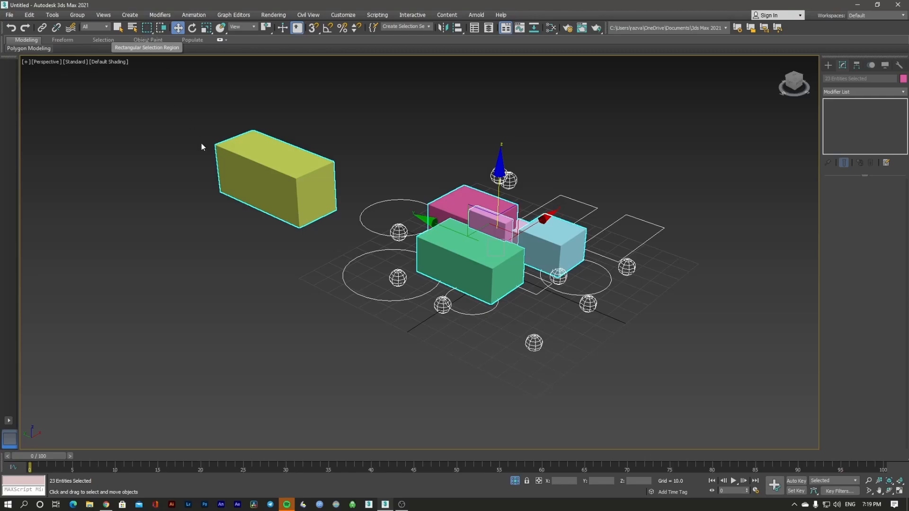
left_click(183, 127)
left_click_drag(159, 98, 337, 268)
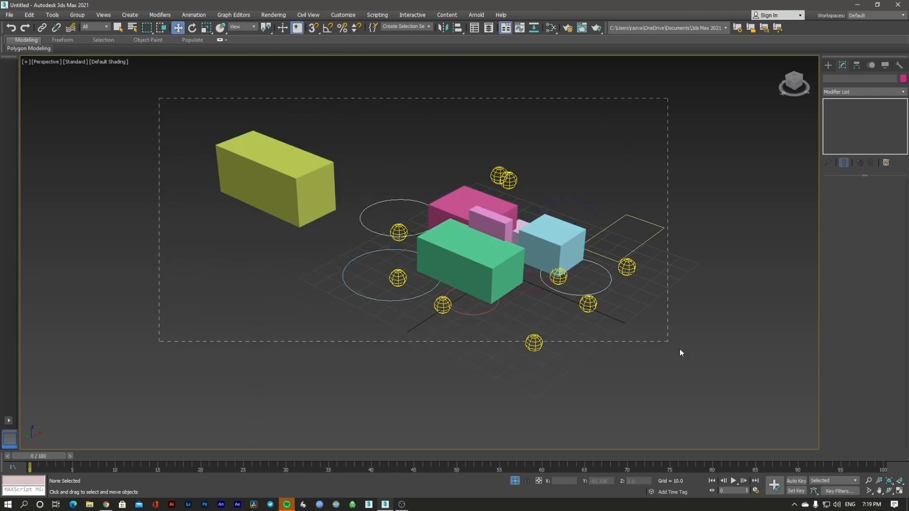
left_click_drag(637, 381, 416, 139)
left_click(458, 146)
left_click(696, 190)
left_click_drag(657, 160, 468, 271)
left_click(391, 175)
left_click_drag(417, 137, 550, 254)
left_click(377, 127)
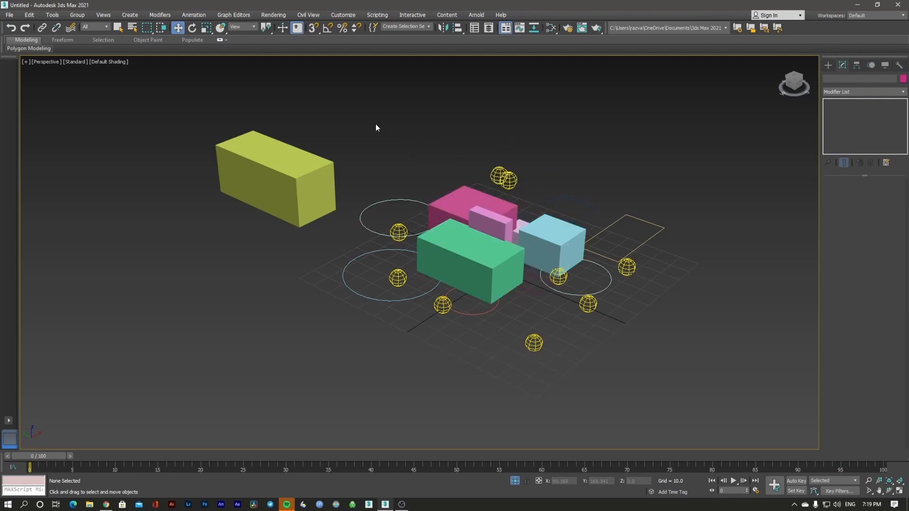
Switch to the circular selection region and use it on the yellow box, followed by the group around the magenta and green boxes
left_click(148, 28)
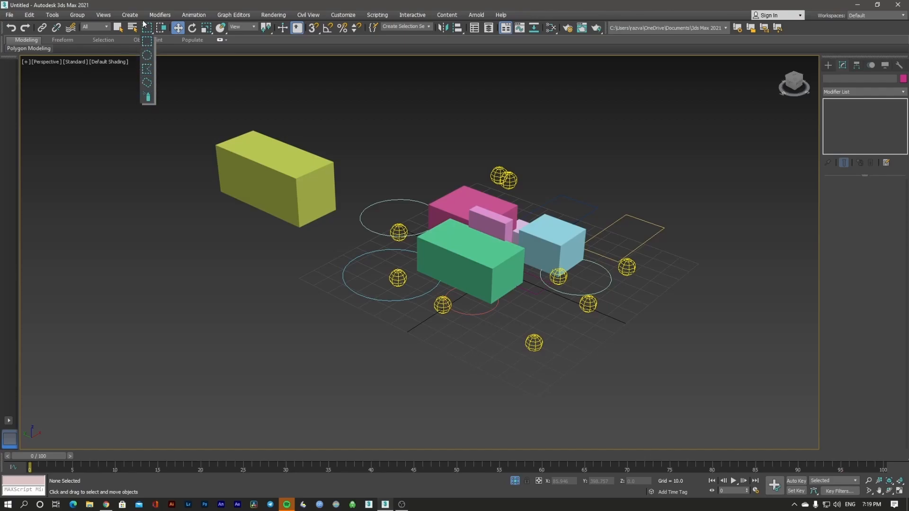
left_click(152, 55)
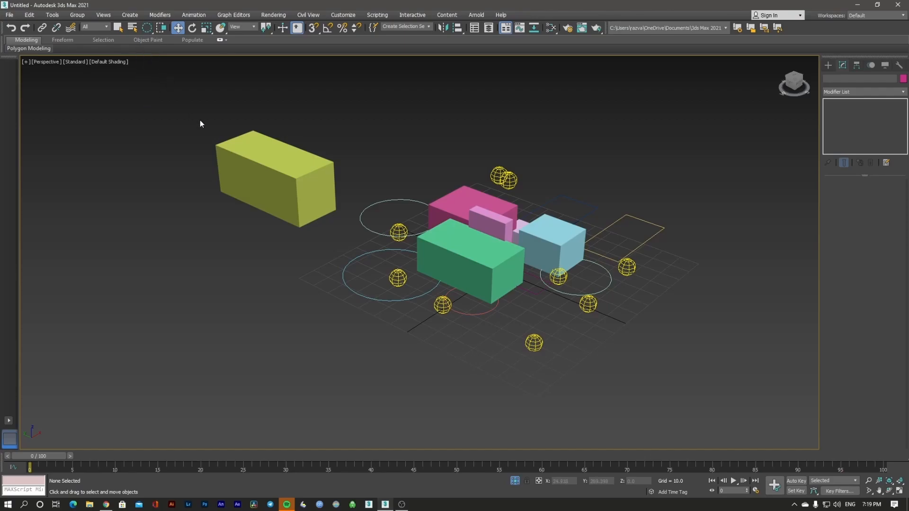
left_click_drag(197, 109, 307, 187)
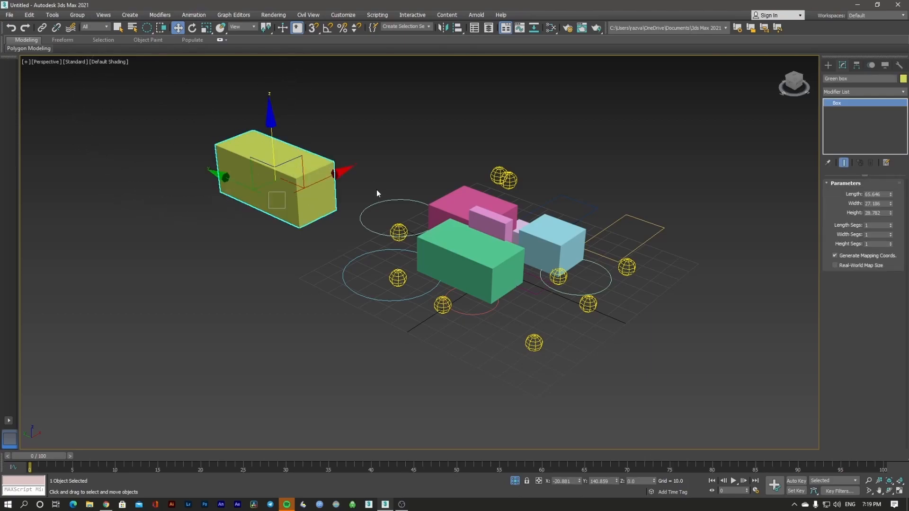
left_click_drag(421, 183, 438, 124)
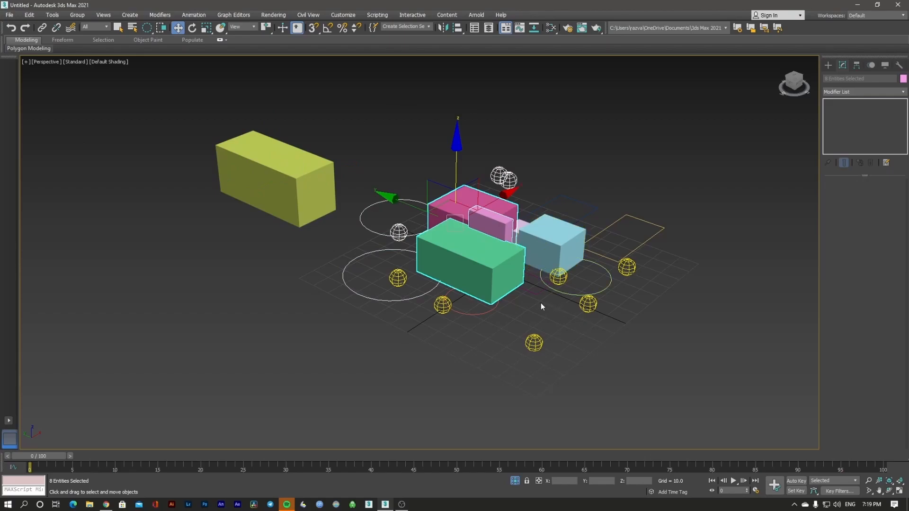